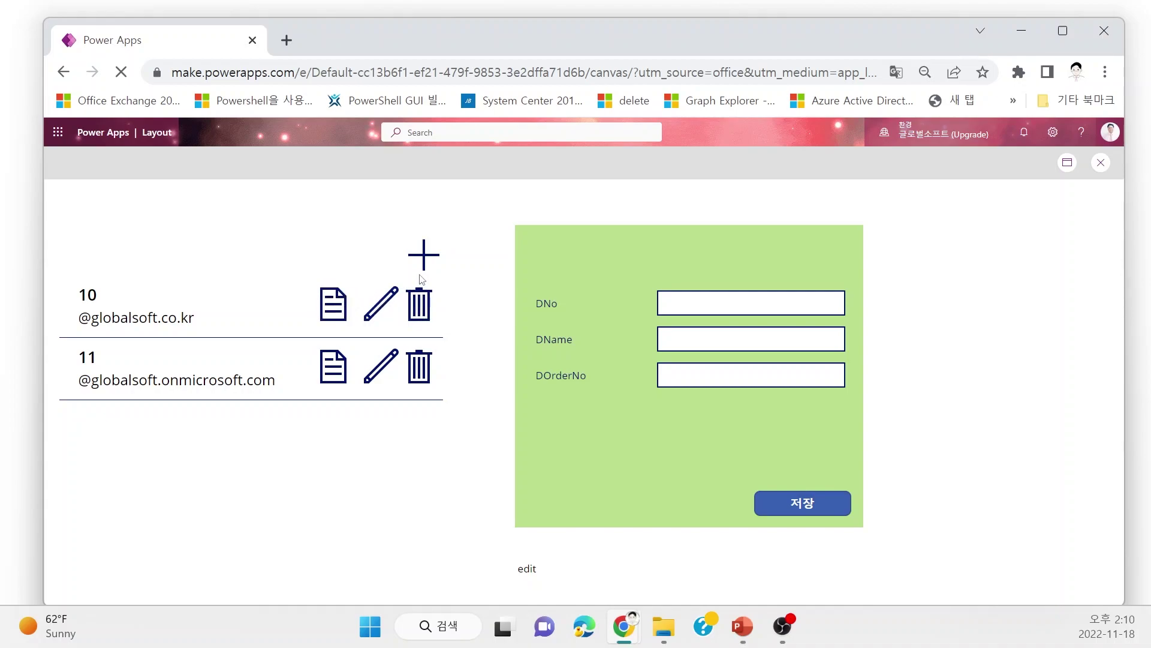
left_click(426, 262)
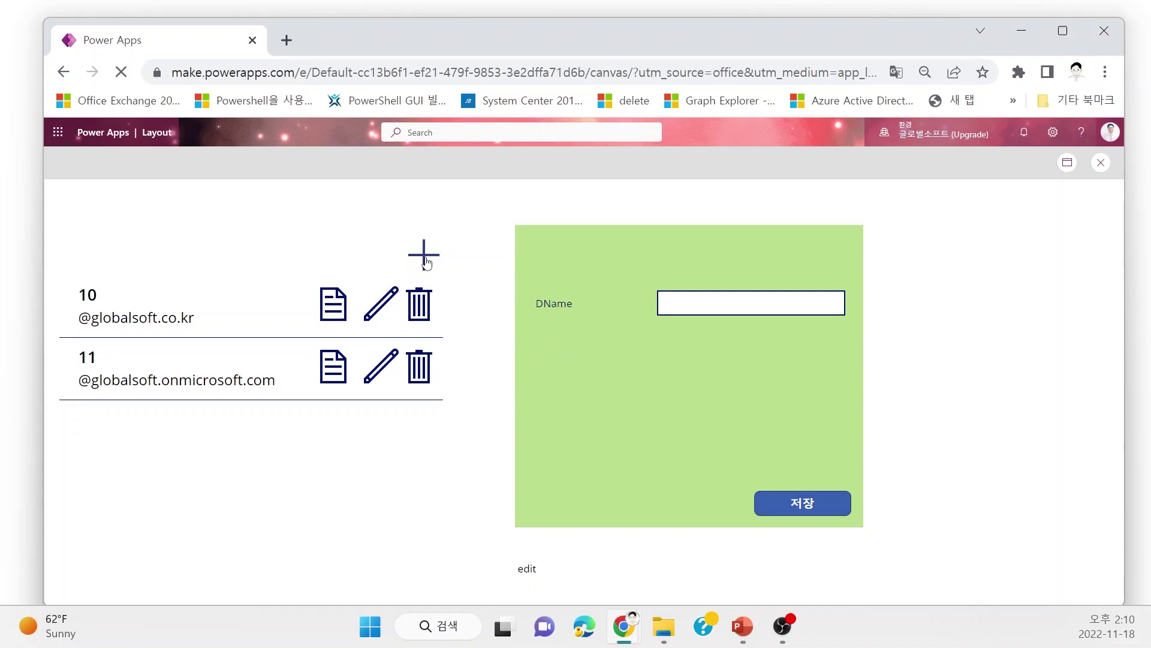
left_click(667, 303)
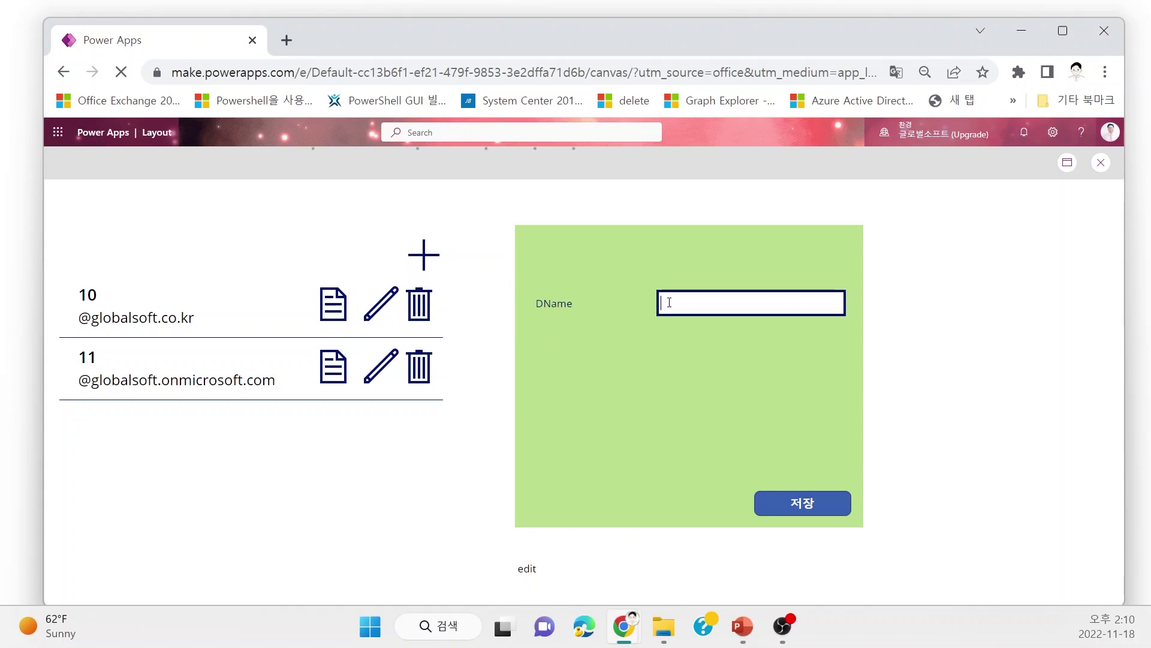
type("test")
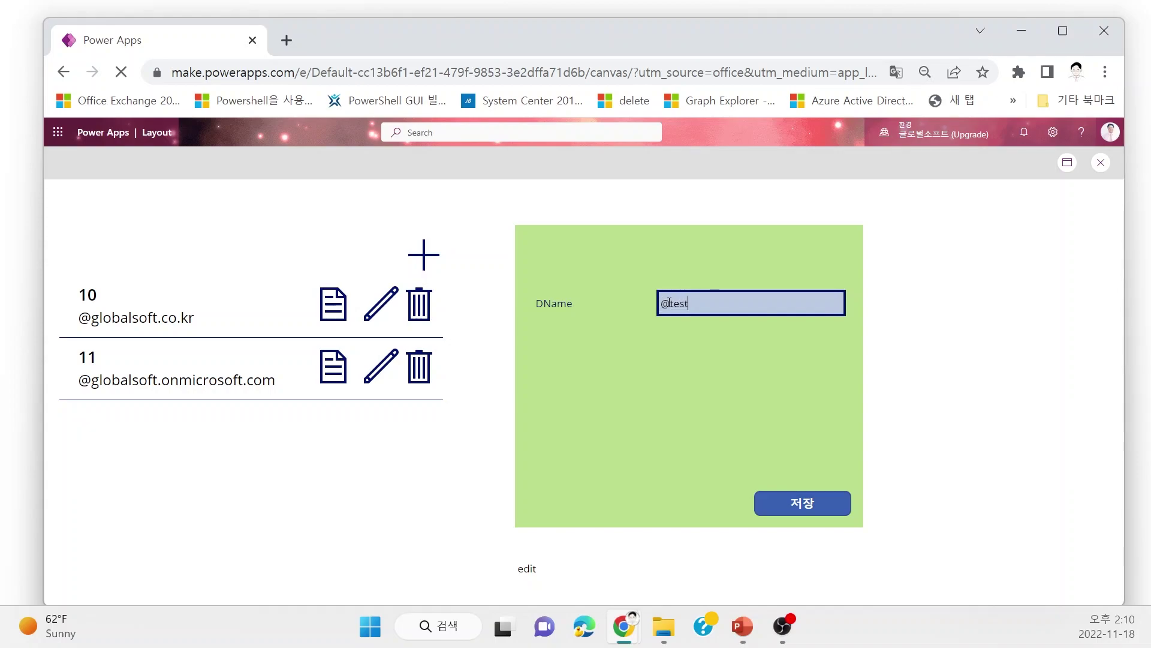
type(".com")
left_click(817, 514)
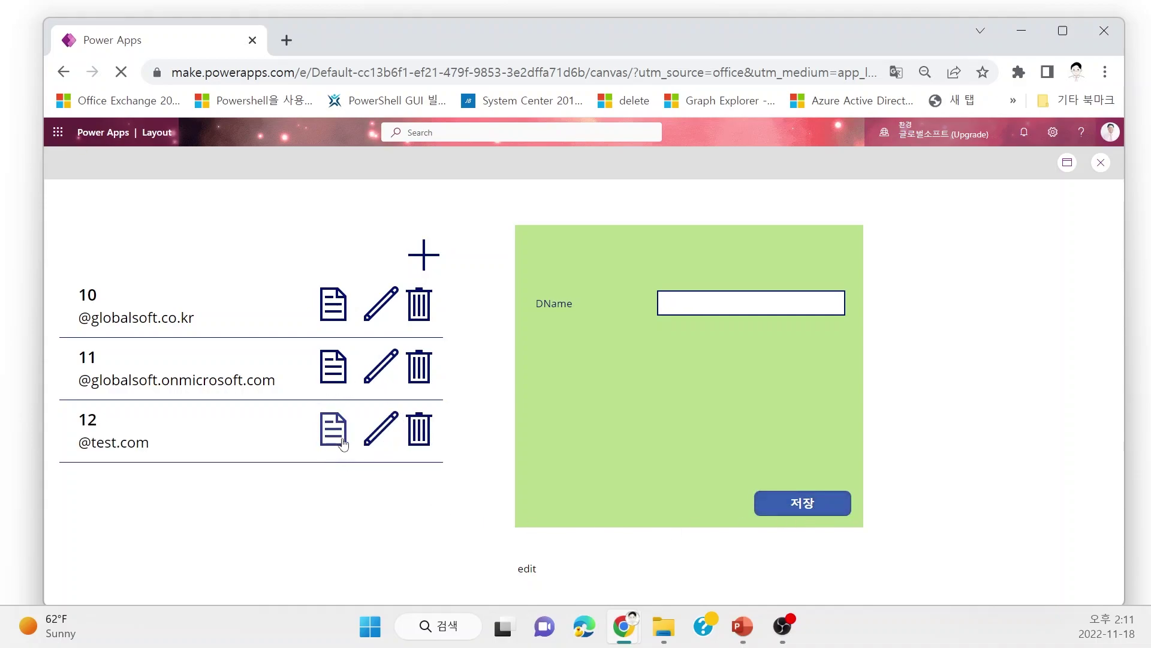
left_click(342, 440)
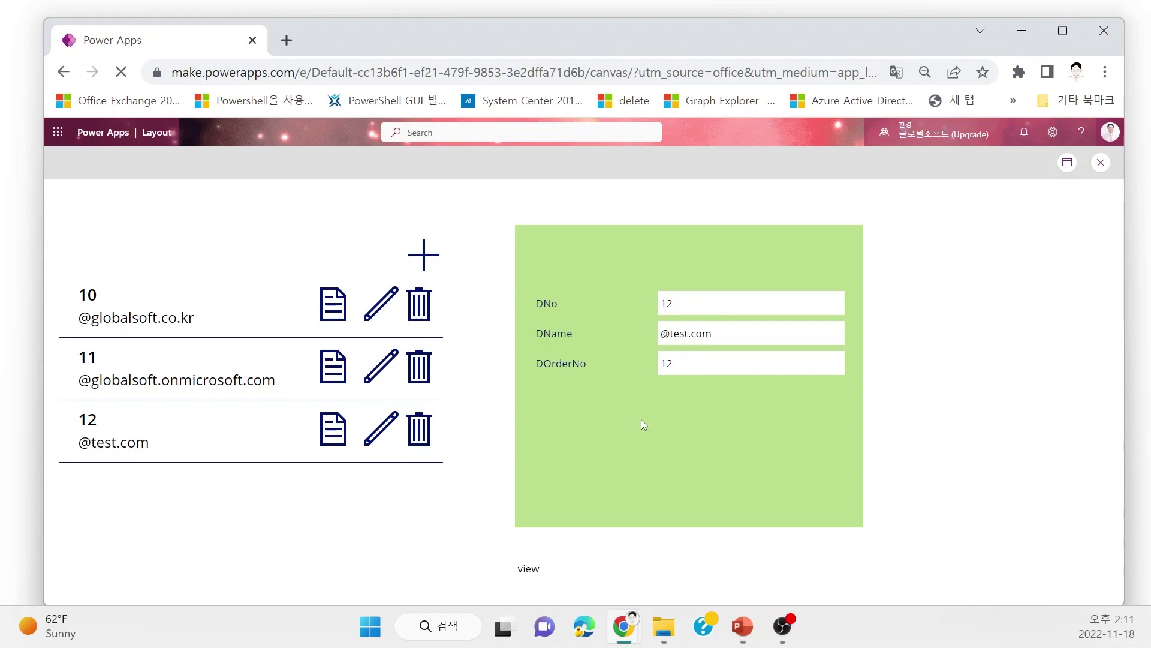
left_click(377, 438)
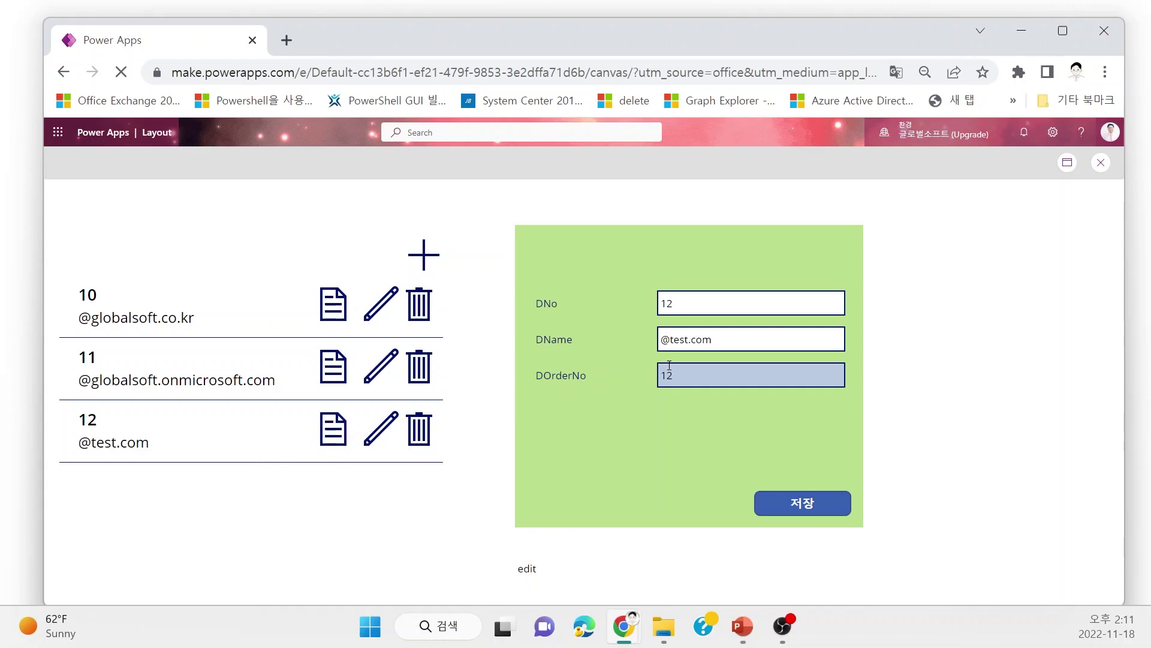
left_click(690, 373)
key("BackSpace")
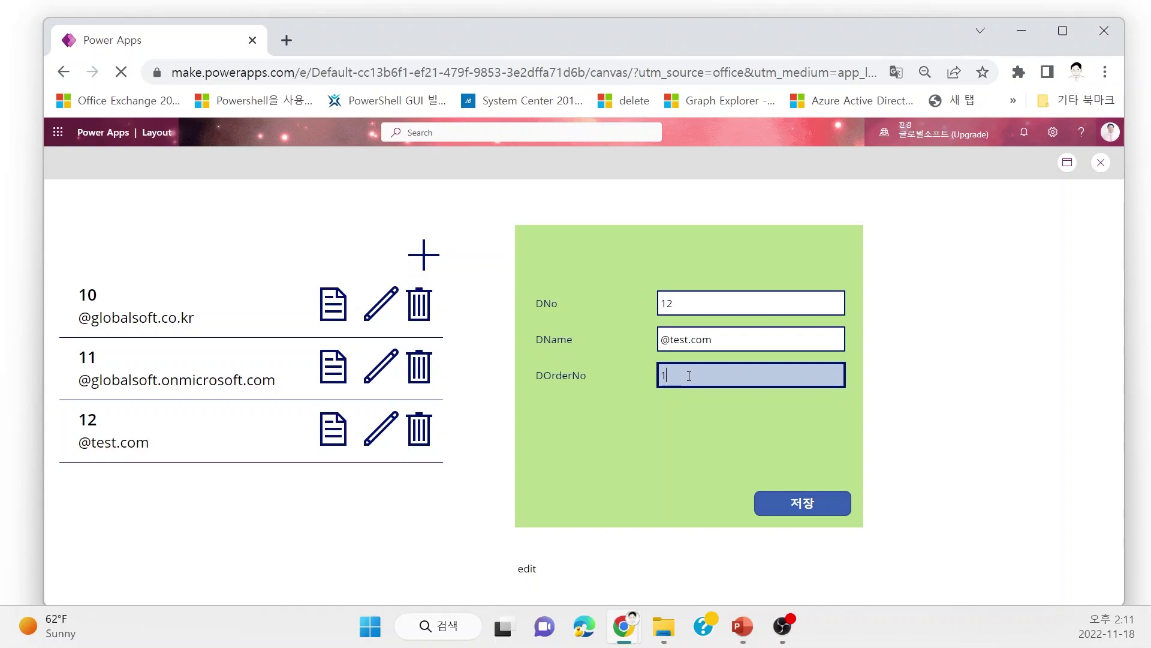
type("9")
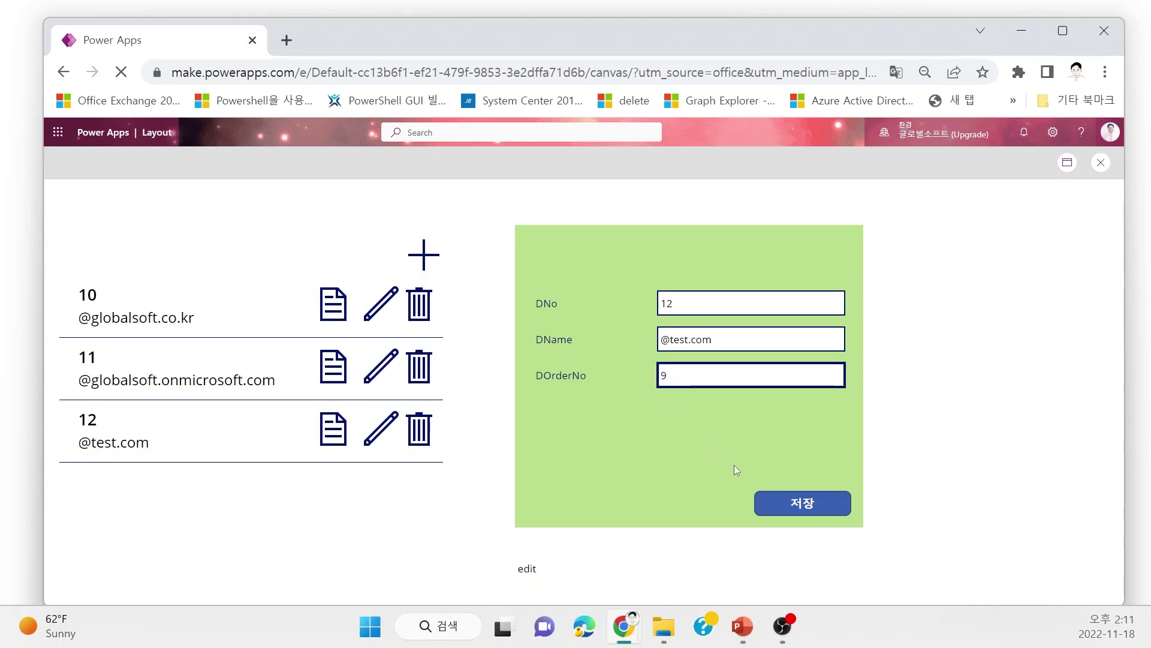
left_click(769, 498)
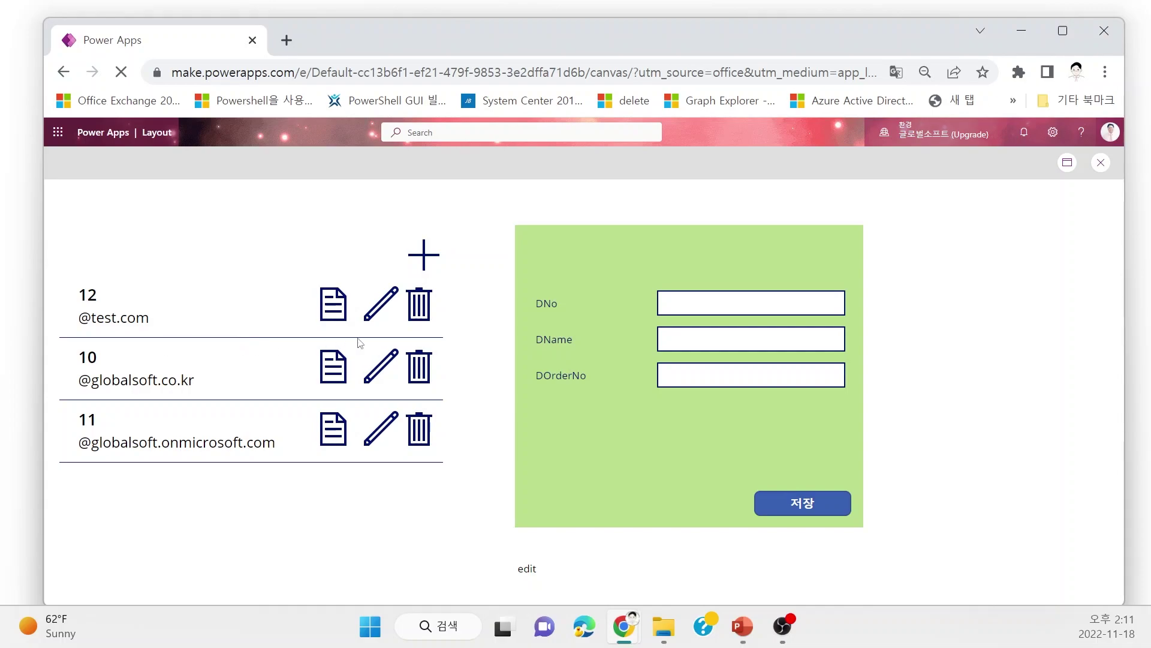
left_click(418, 314)
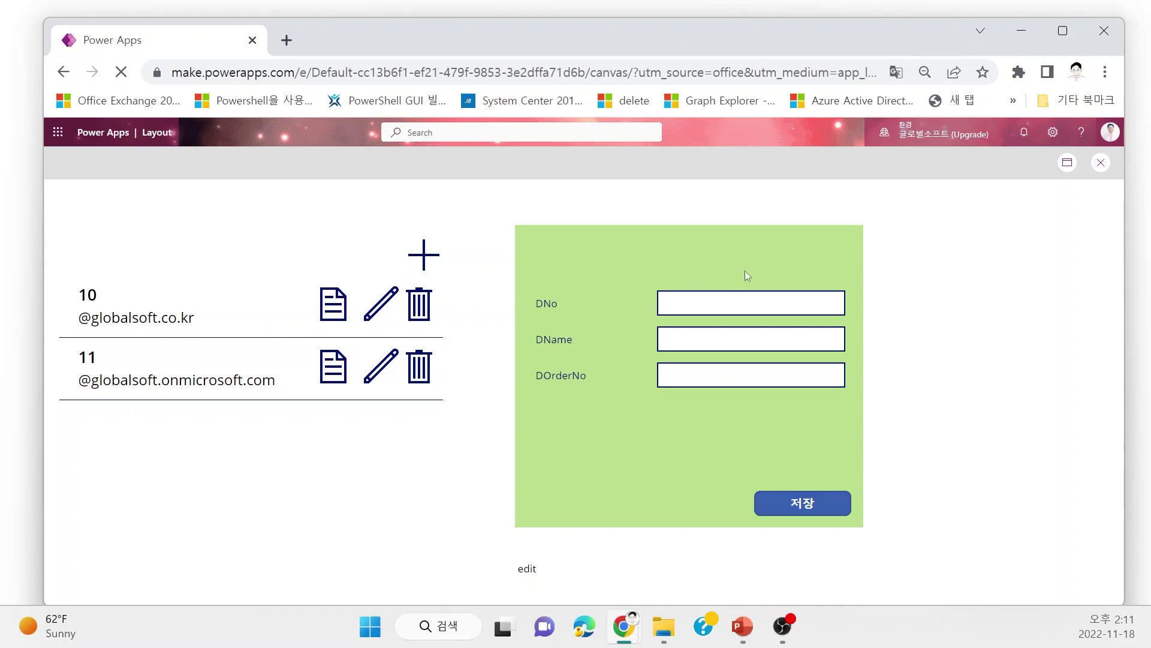
left_click(1100, 164)
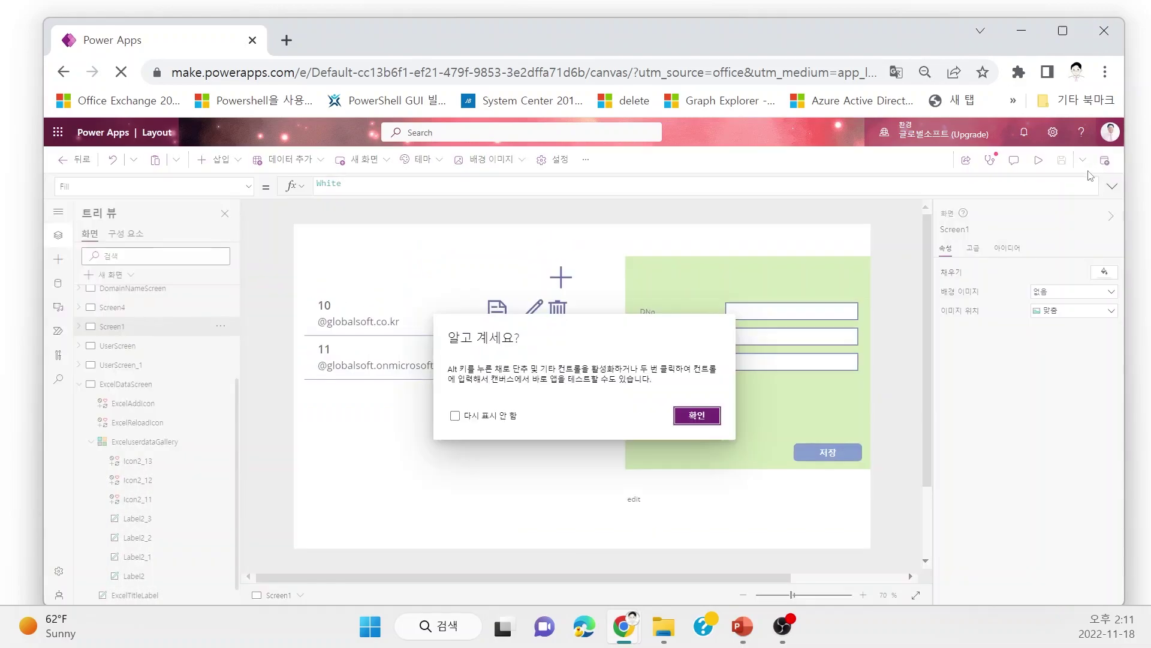
left_click(686, 419)
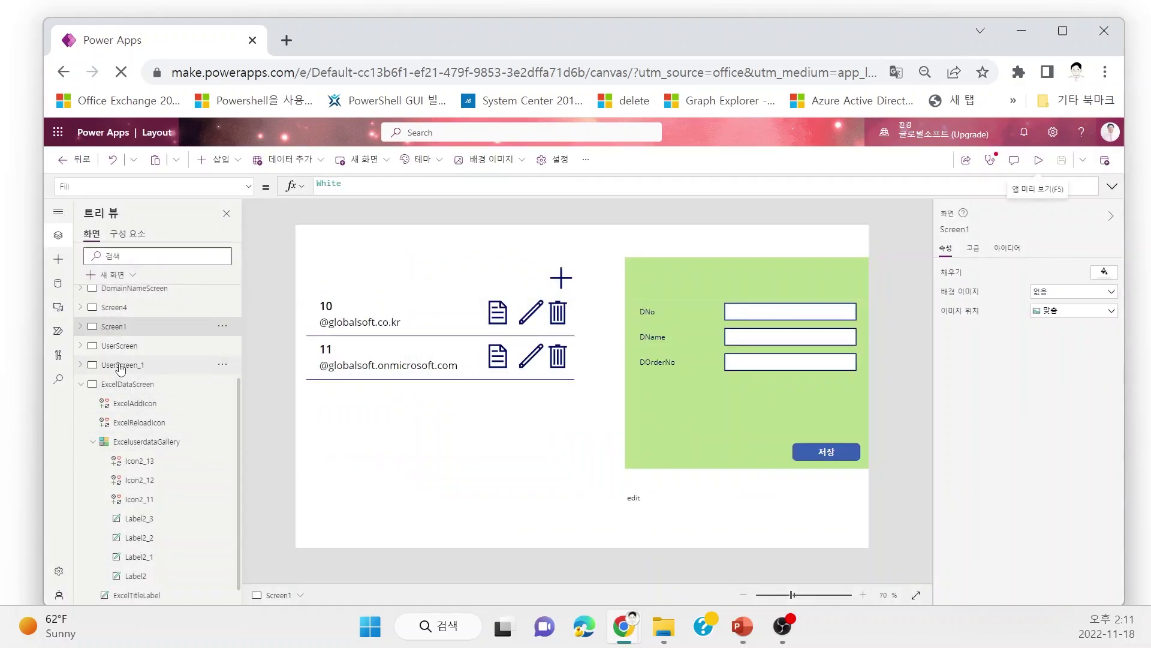
Preview UserScreen and edit the first employee record, setting its OrderNo to 11 and saving it
left_click(113, 346)
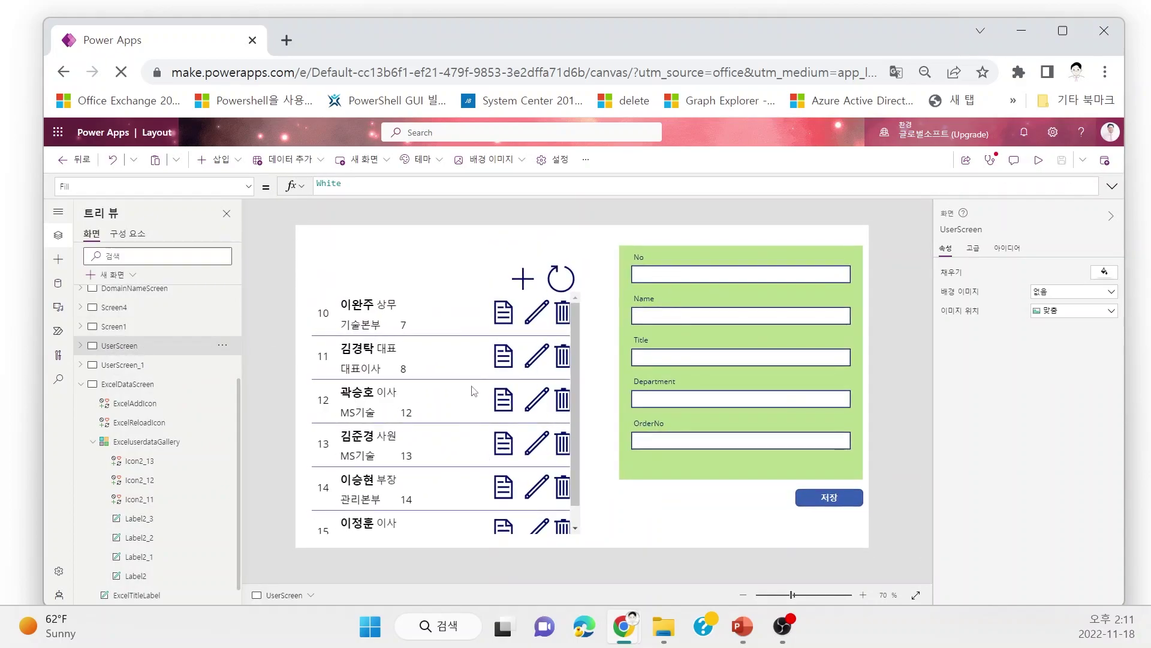
left_click(389, 324)
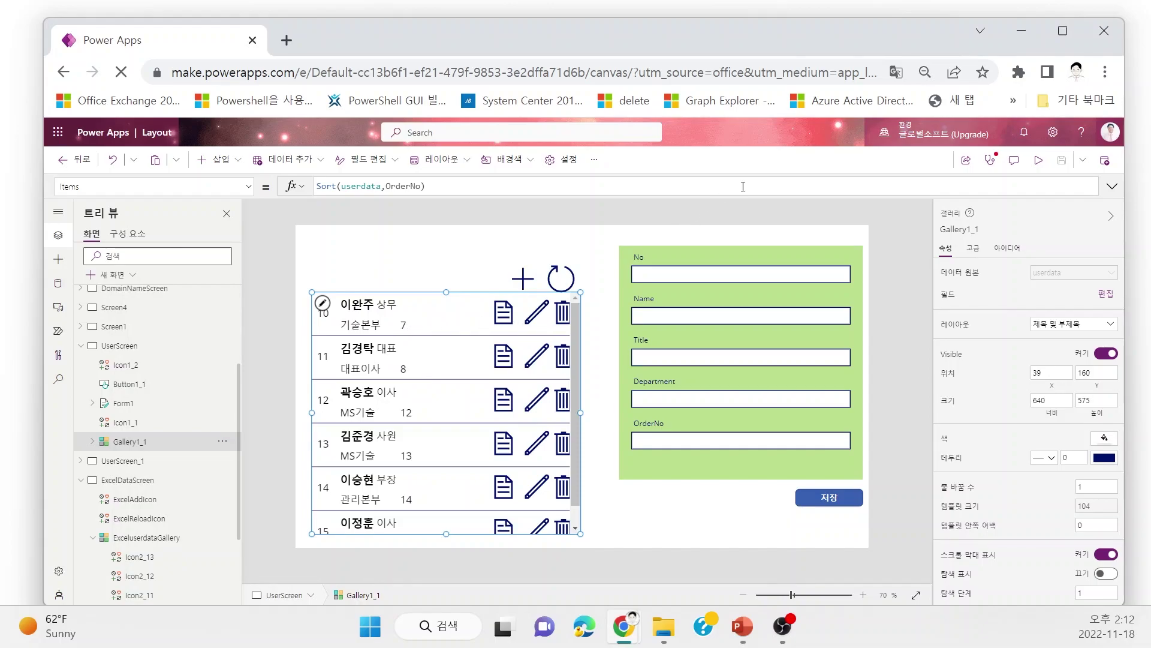
left_click(1038, 159)
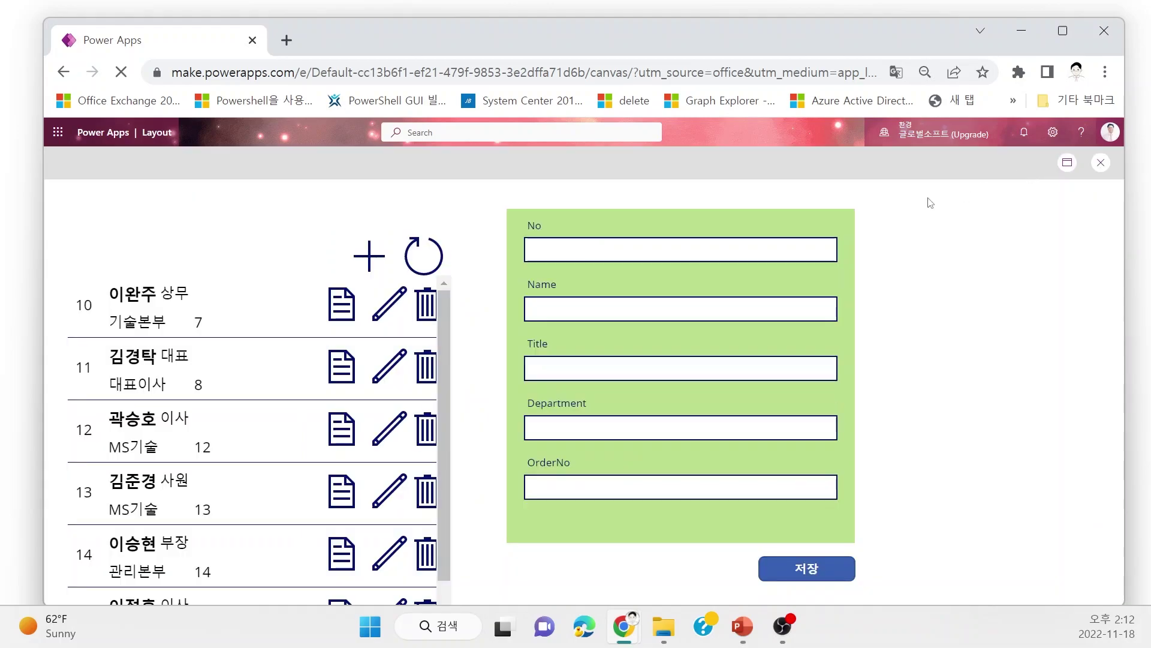
left_click(379, 318)
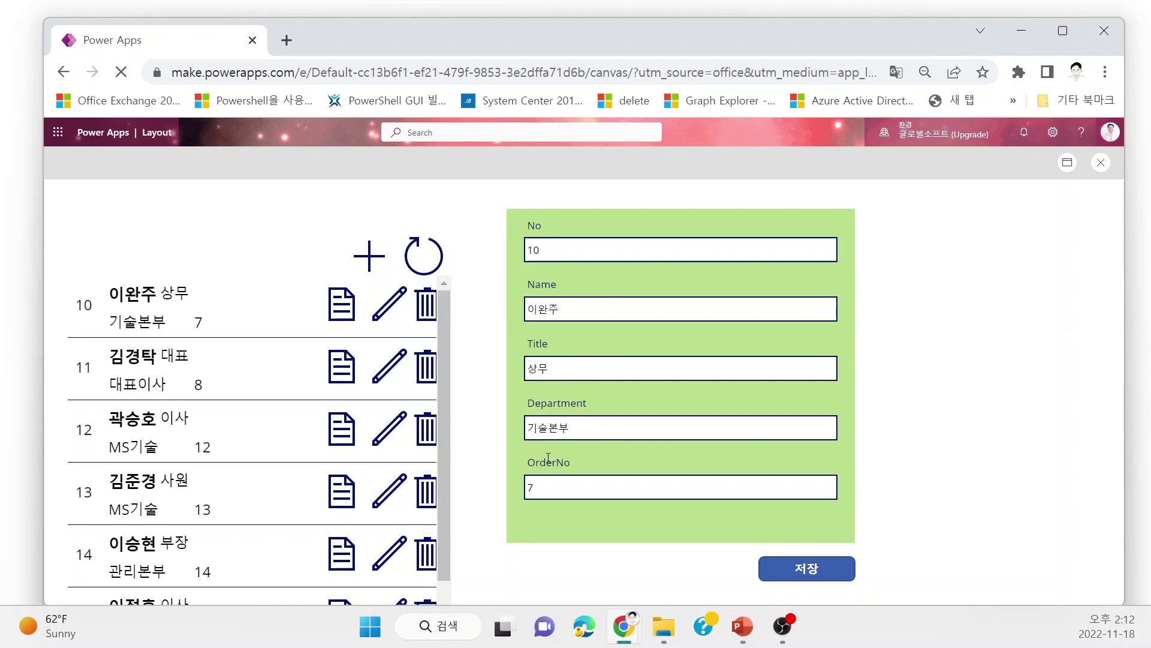
double_click(528, 487)
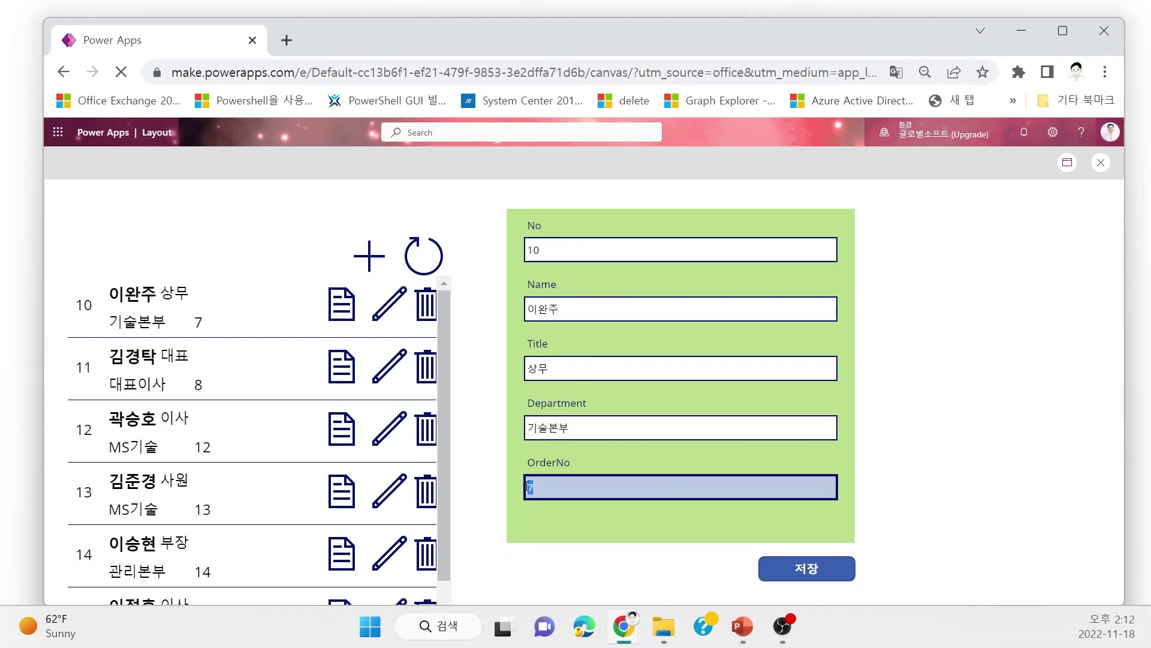
type("11")
left_click(811, 568)
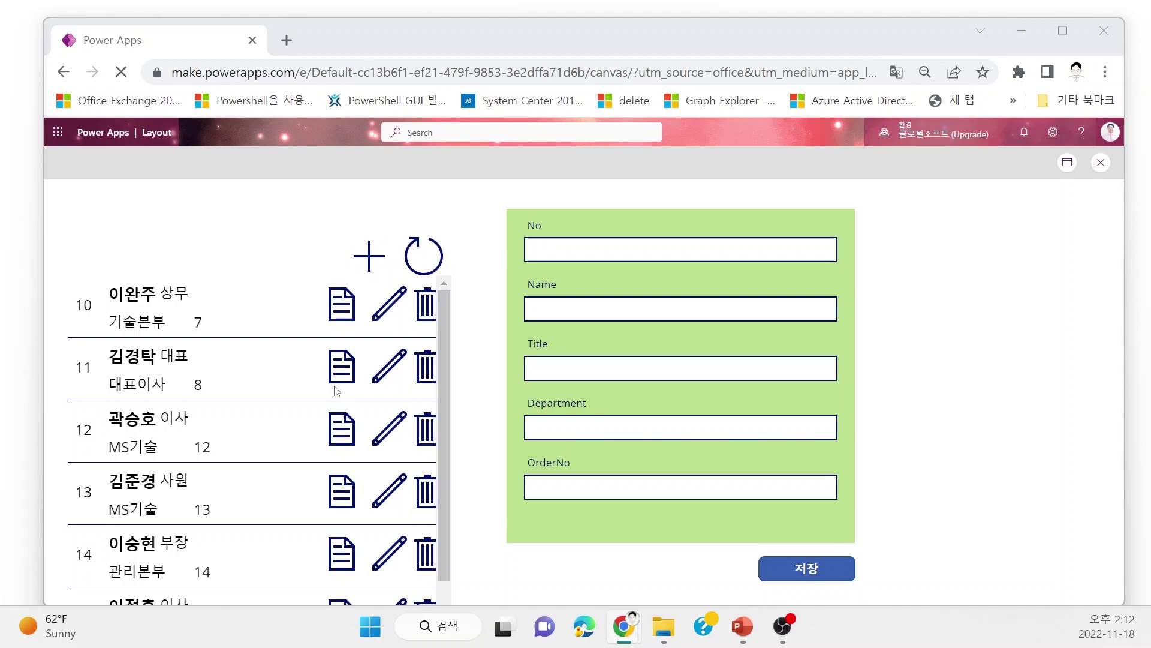
Switch to the userlist.xlsx workbook in Excel, place it beside the app, and check the first employee's OrderNo
key("alt+Tab")
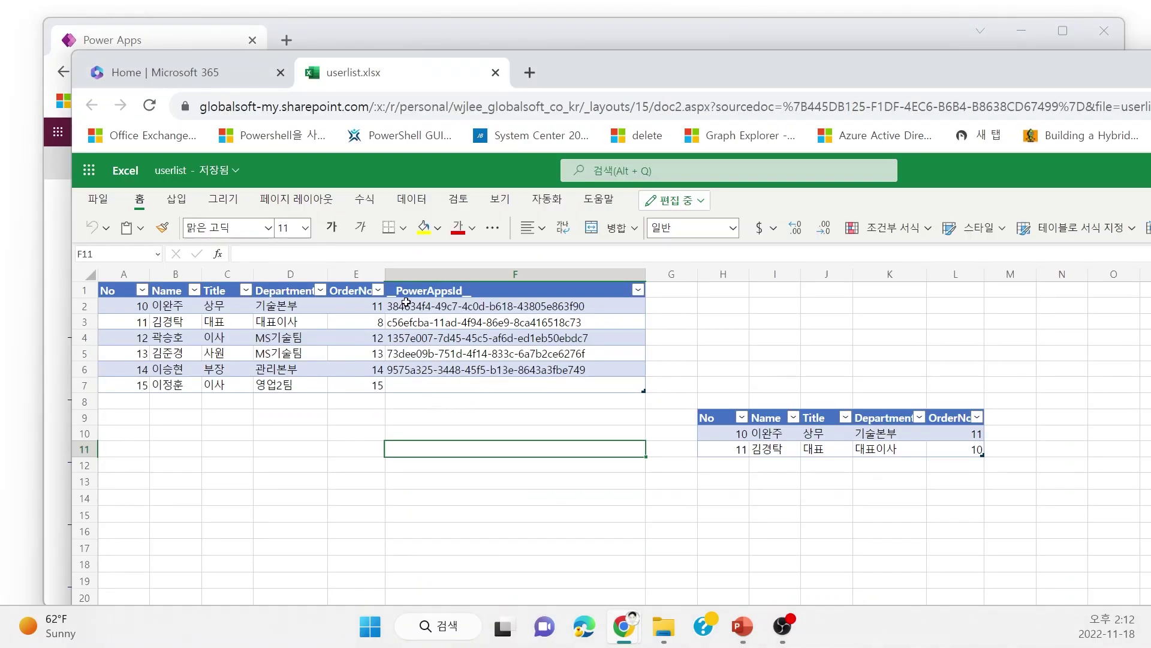
left_click(360, 322)
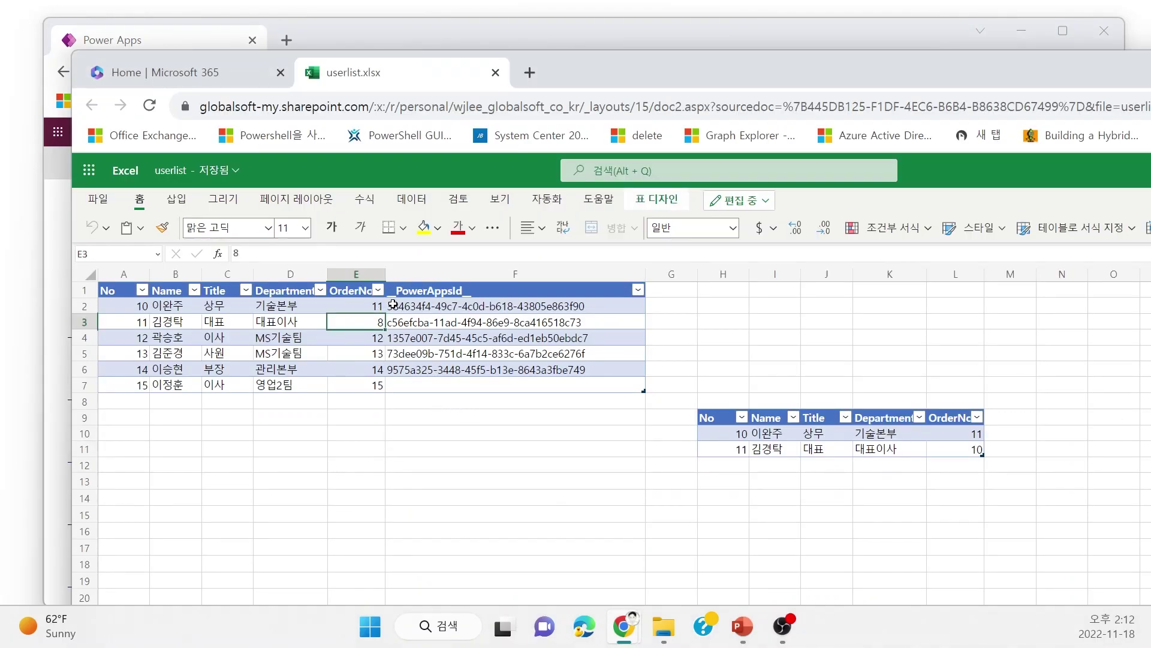
left_click(375, 307)
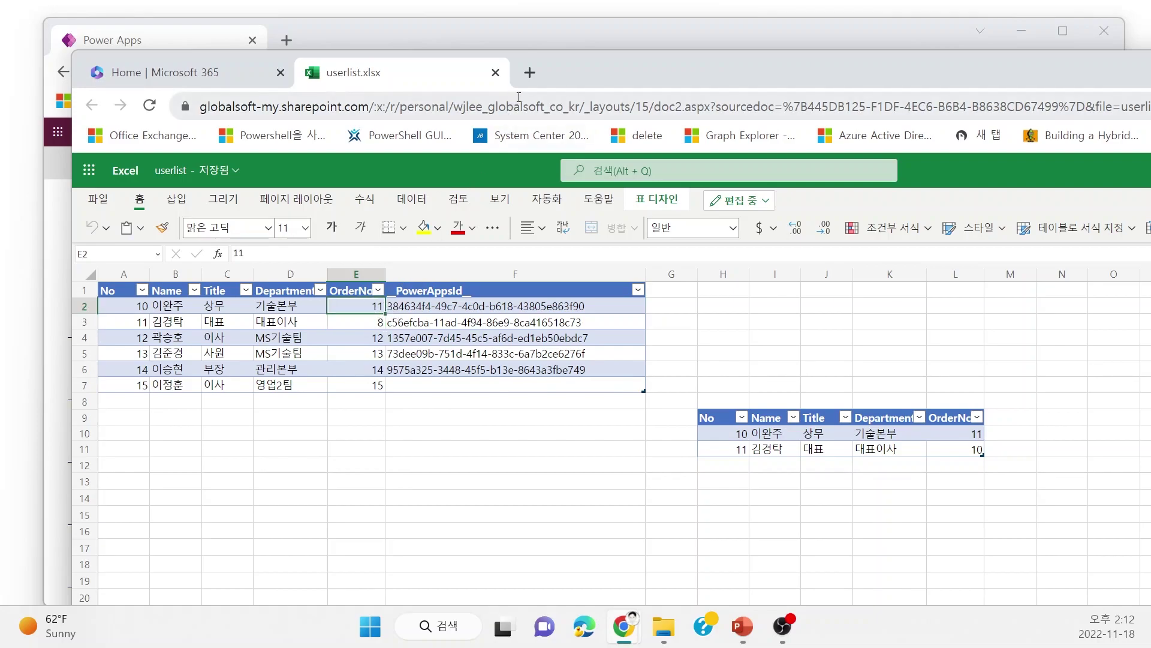
left_click_drag(569, 78, 886, 126)
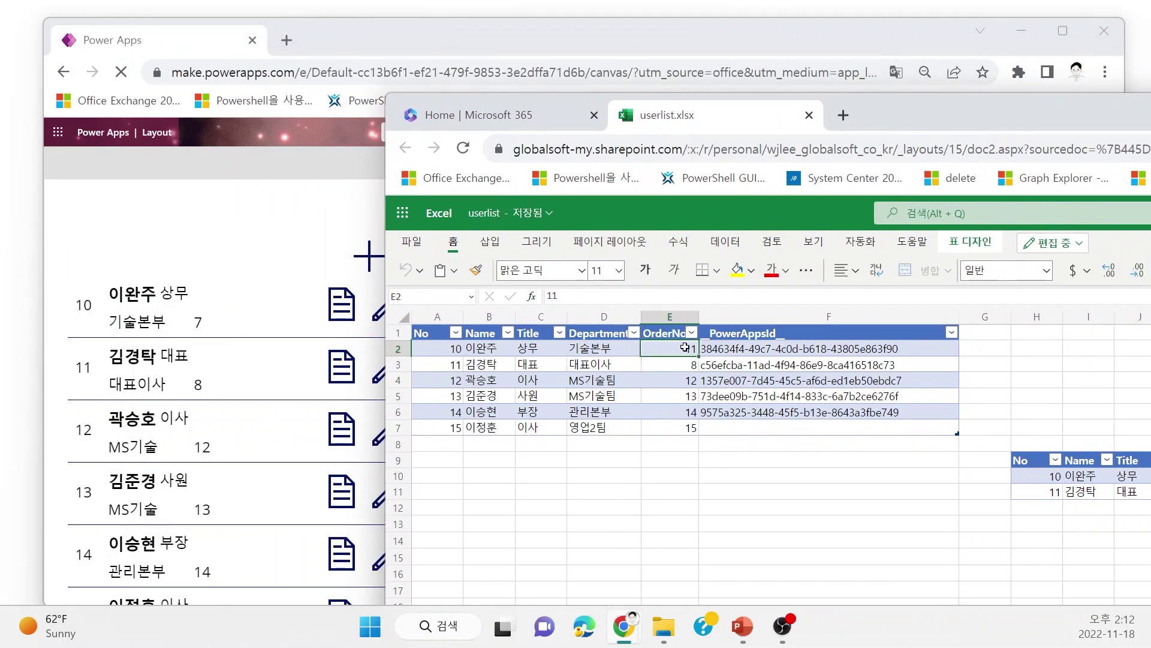
Return to Power Apps, close the preview, and refresh the userdata data source
left_click(222, 335)
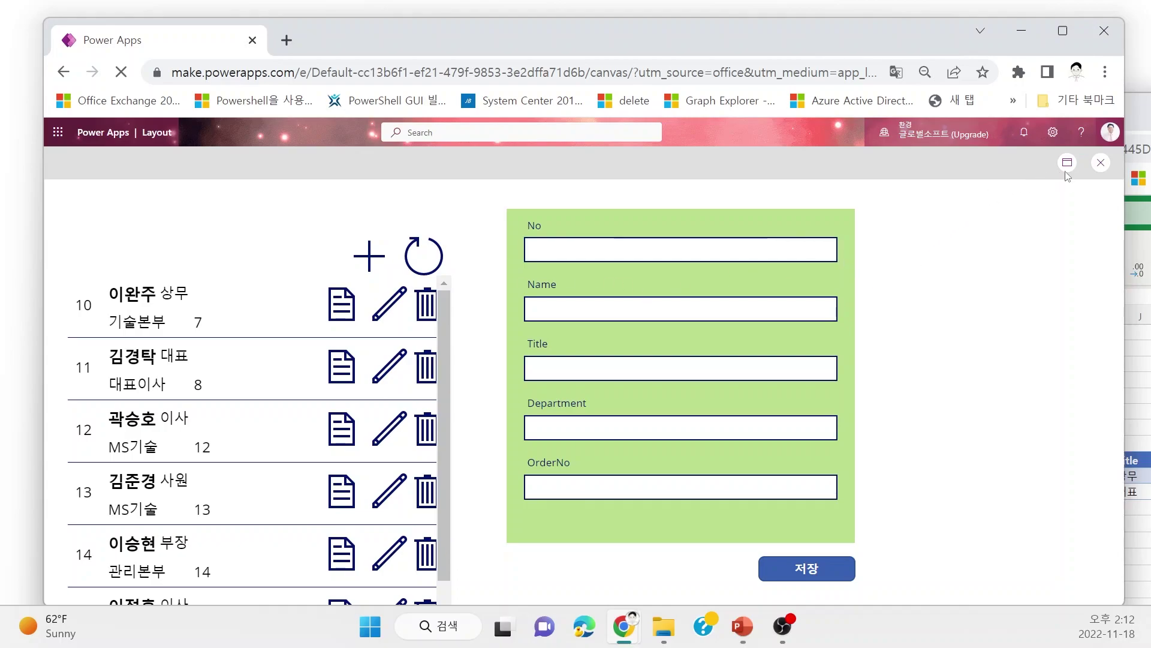
left_click(1102, 163)
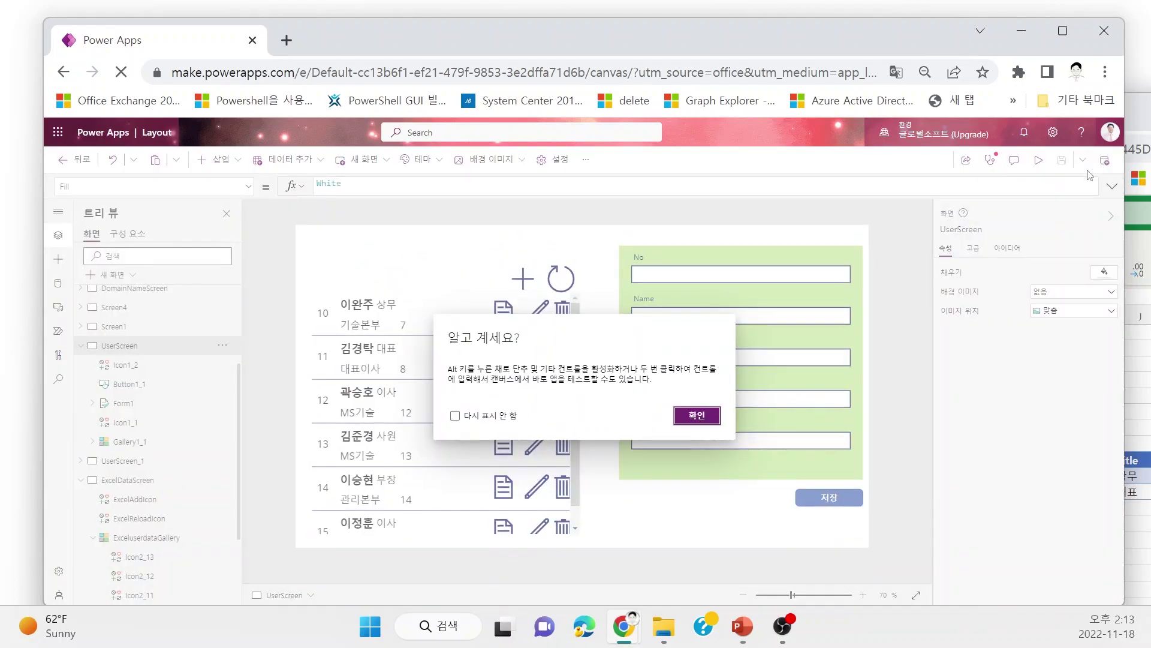
left_click(698, 414)
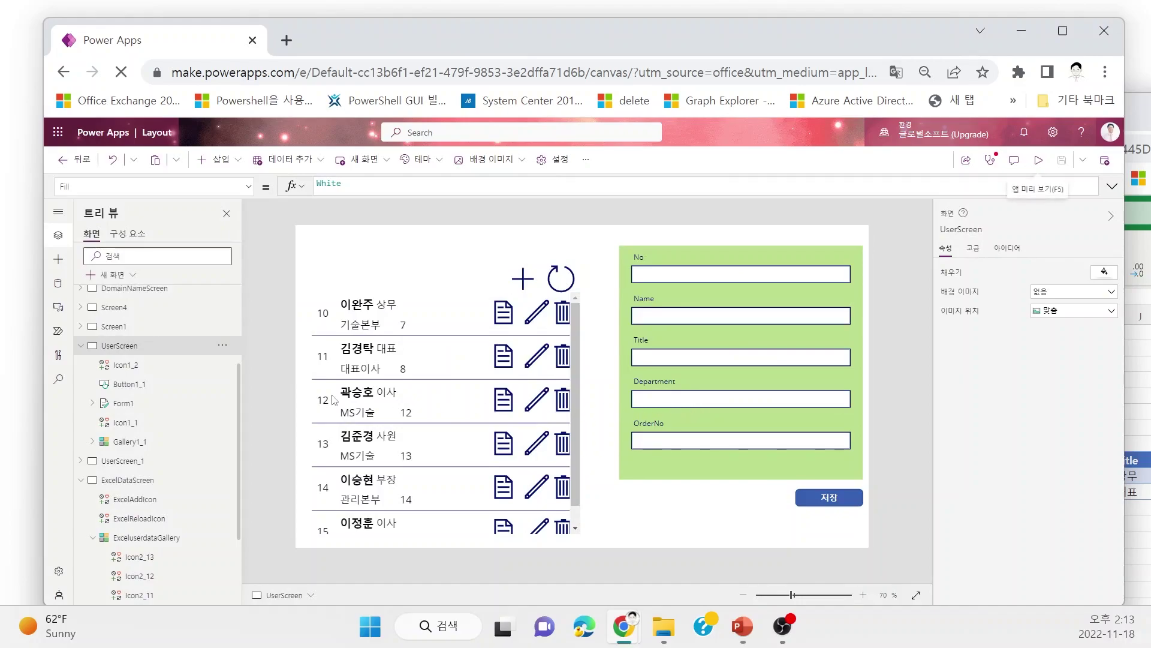
left_click(61, 286)
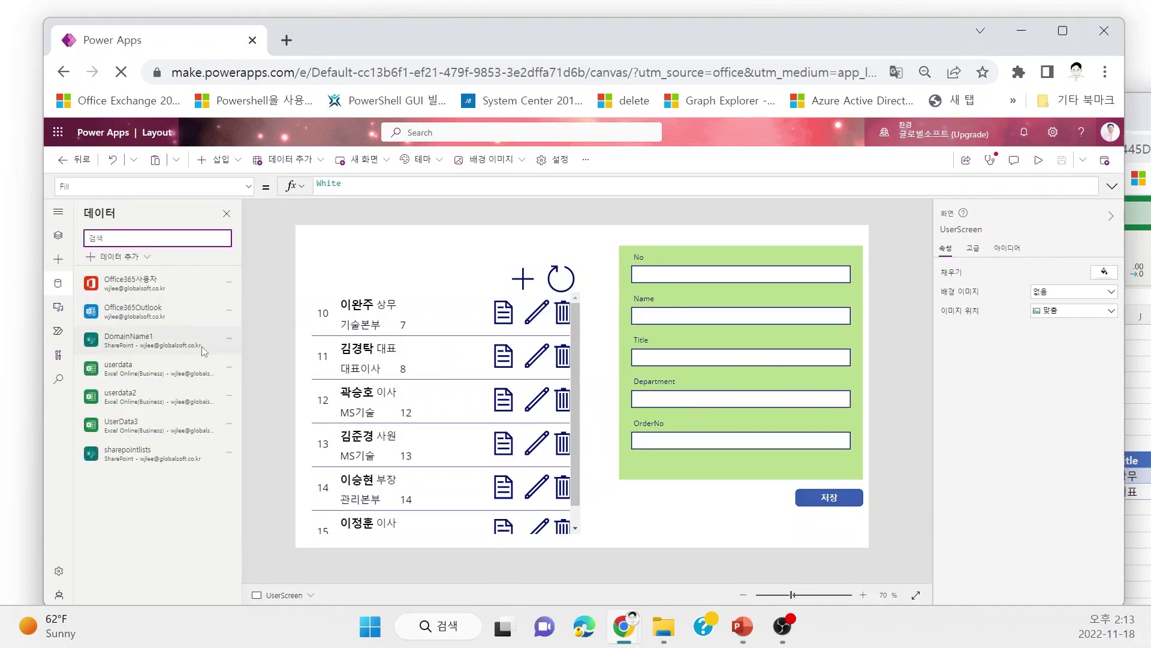
left_click(228, 368)
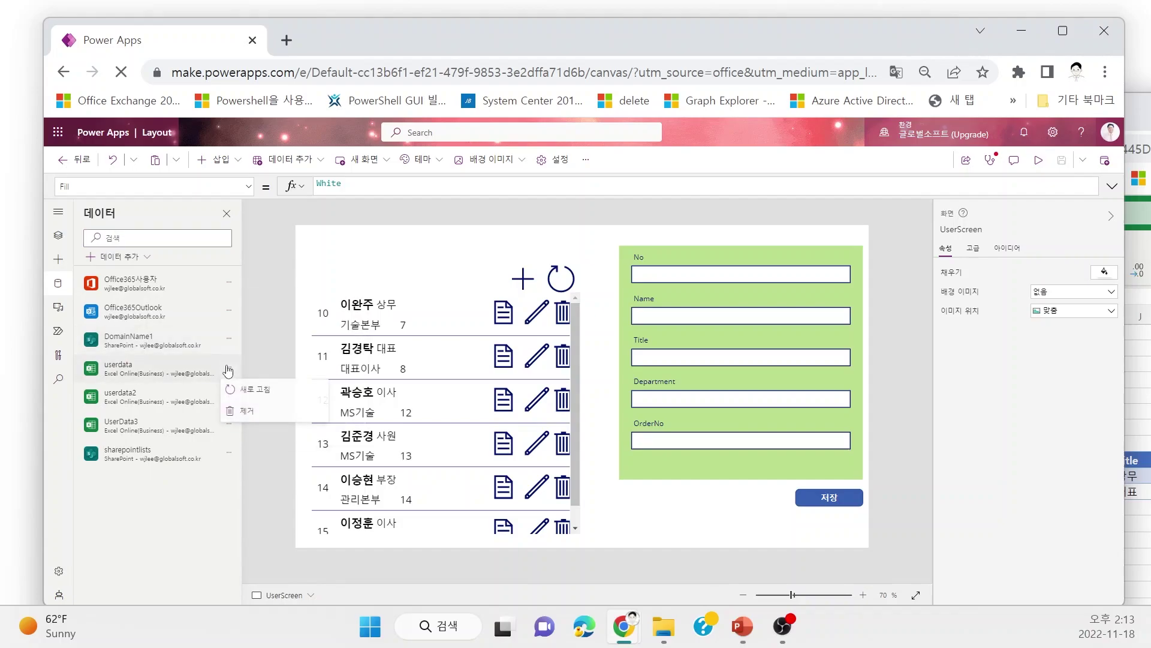
left_click(262, 392)
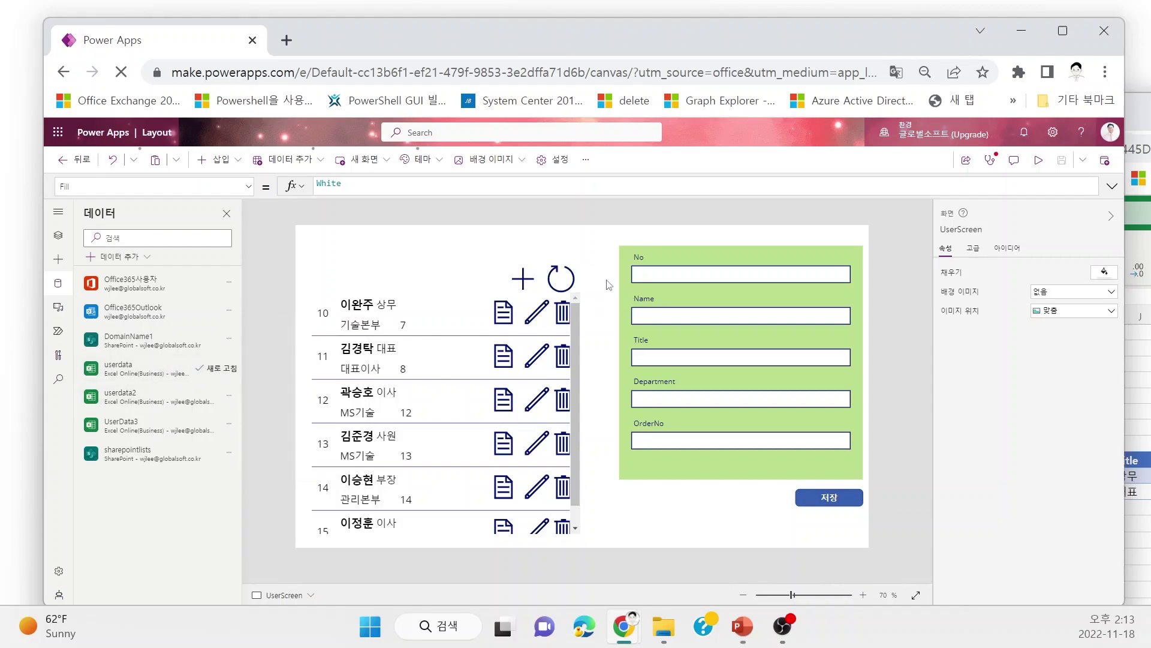
Inspect the reload icon's OnSelect formula on UserScreen and run the icon in the app preview
left_click(565, 284)
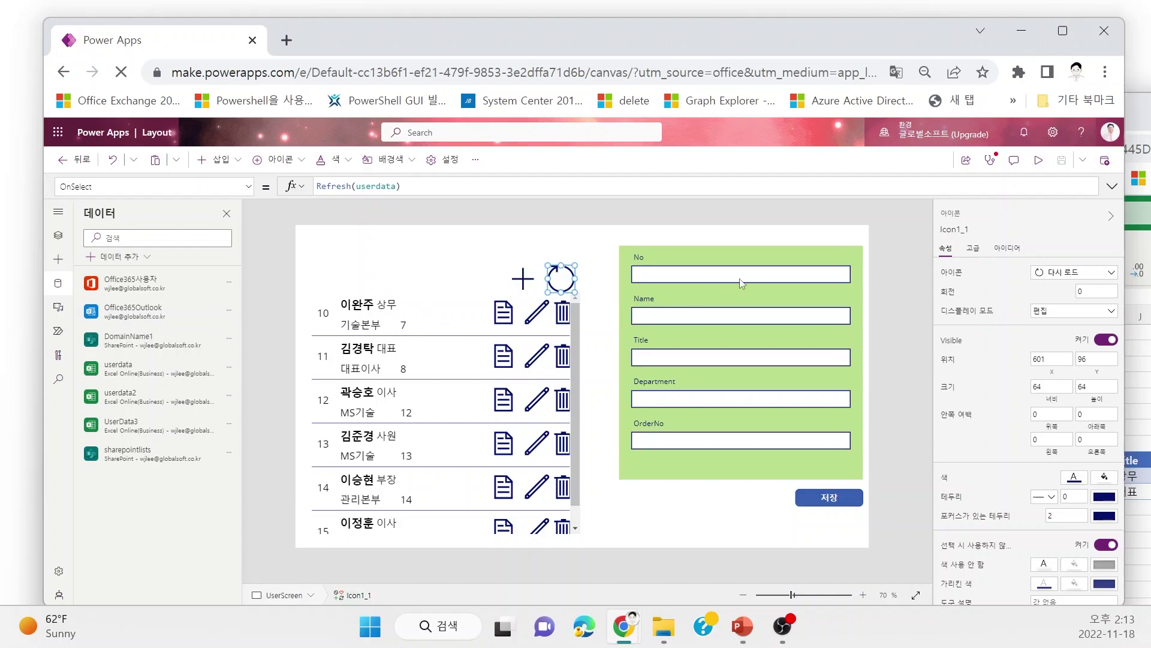
left_click(1040, 160)
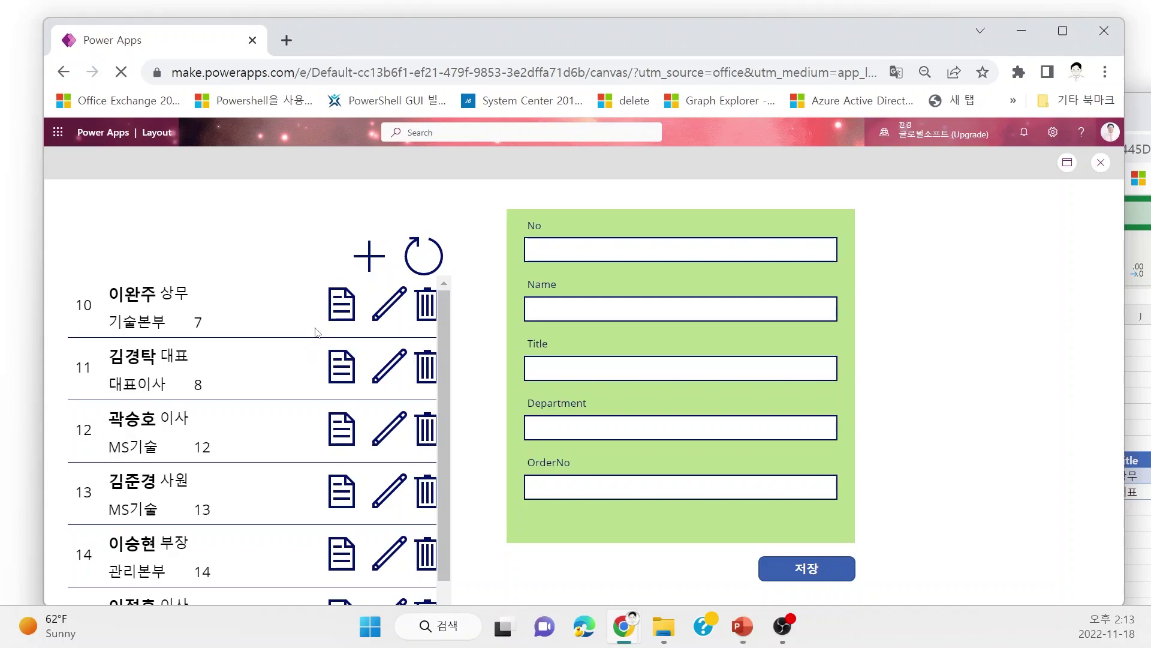
left_click(422, 260)
Move the Power Apps window aside and advance the PowerPoint slide show to the Excel table creation and naming slide
key("alt+Tab")
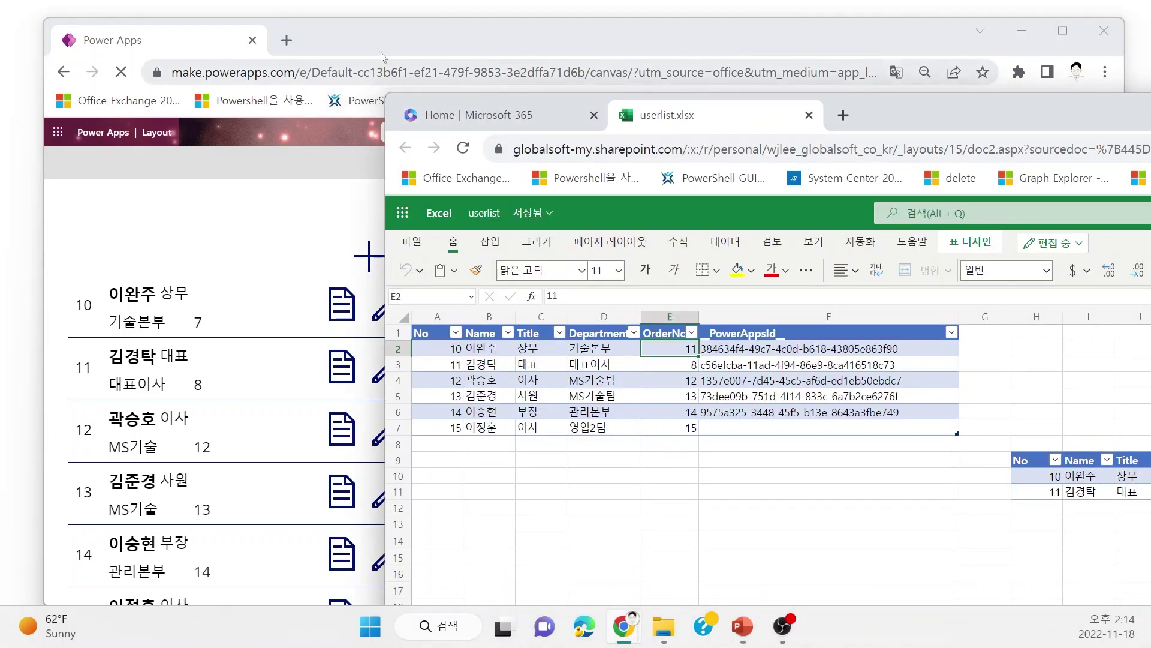
left_click_drag(382, 38, 542, 117)
left_click(517, 65)
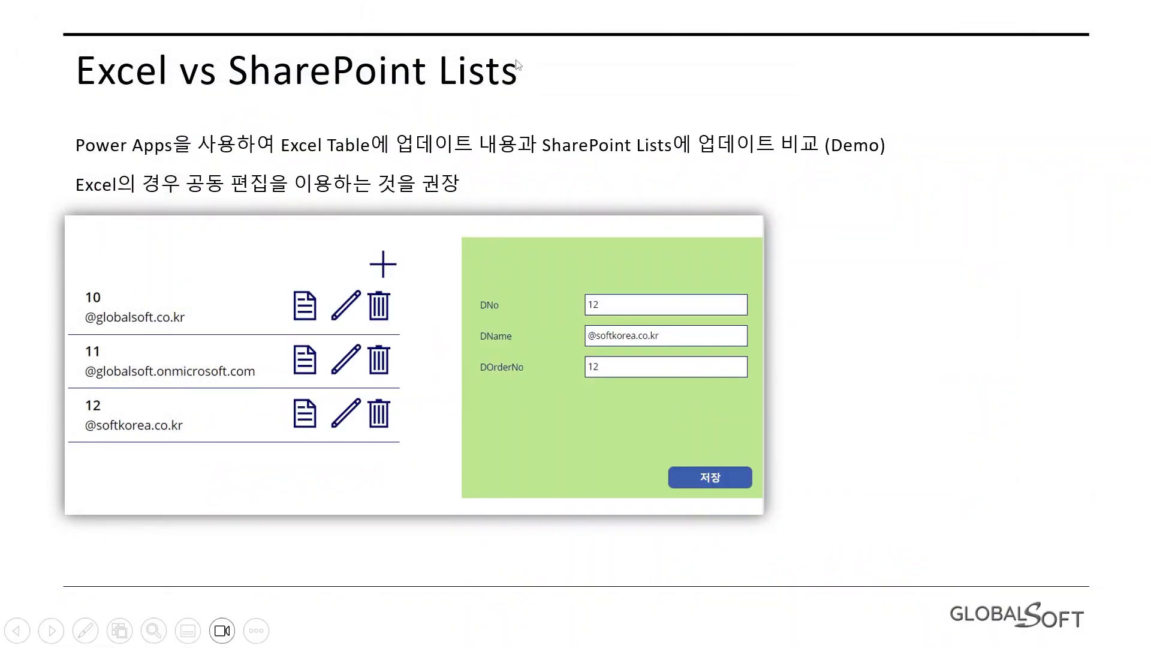
left_click(858, 409)
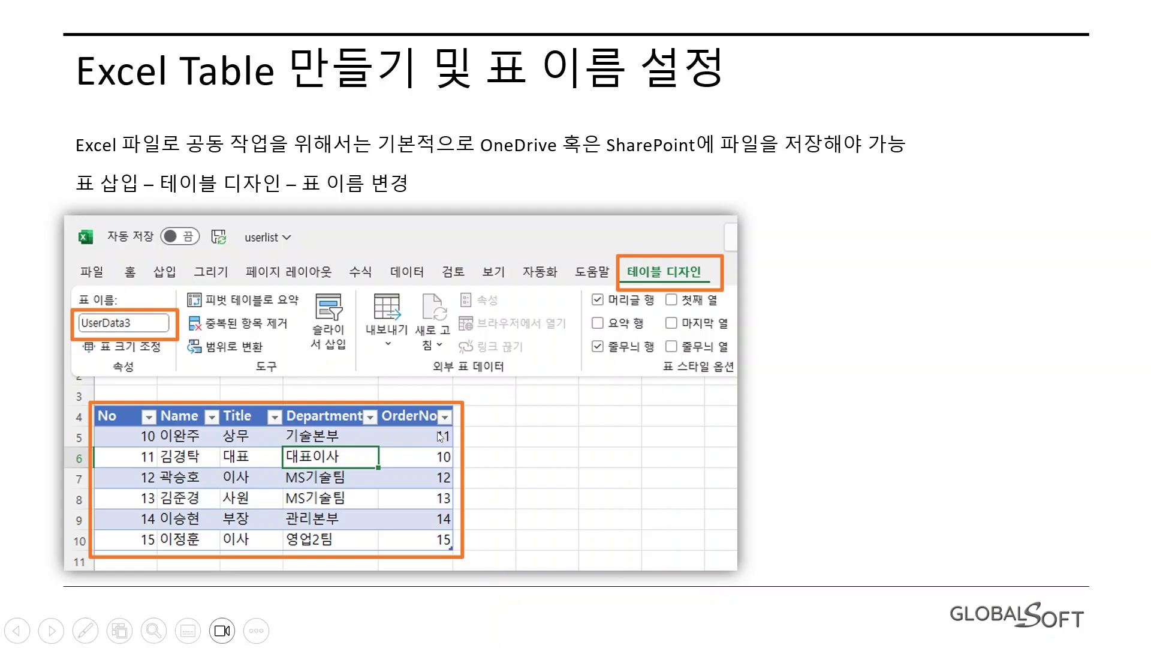
Switch to the userlist.xlsx workbook in Excel and check the file's name and storage location
key("alt+Tab")
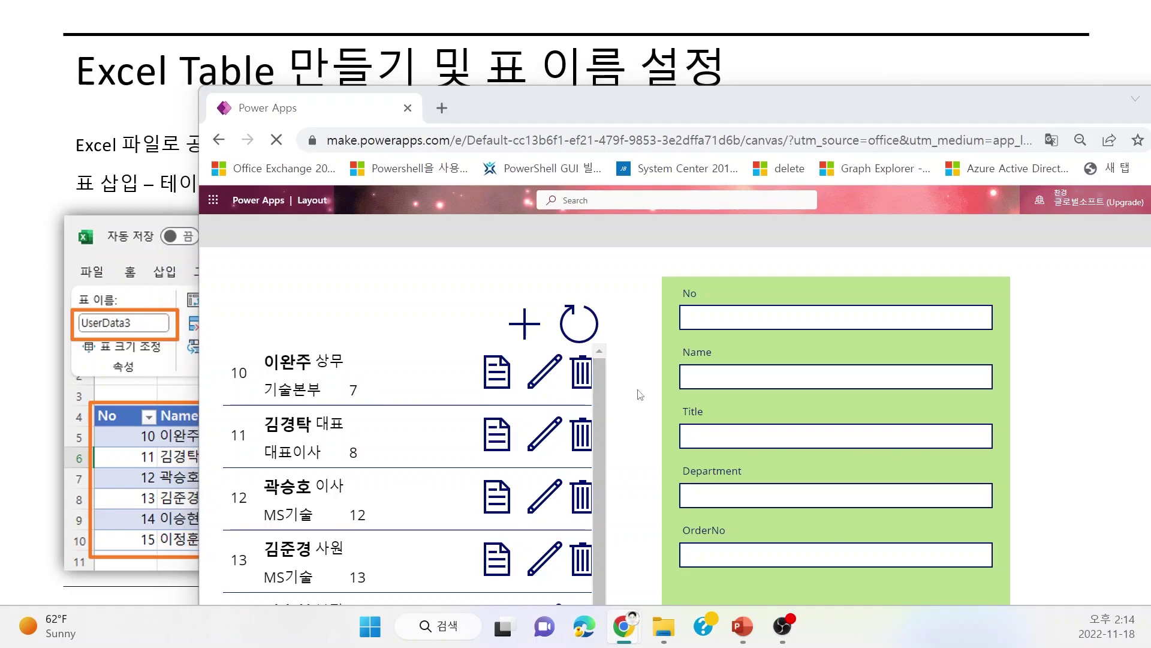
key("alt+Tab")
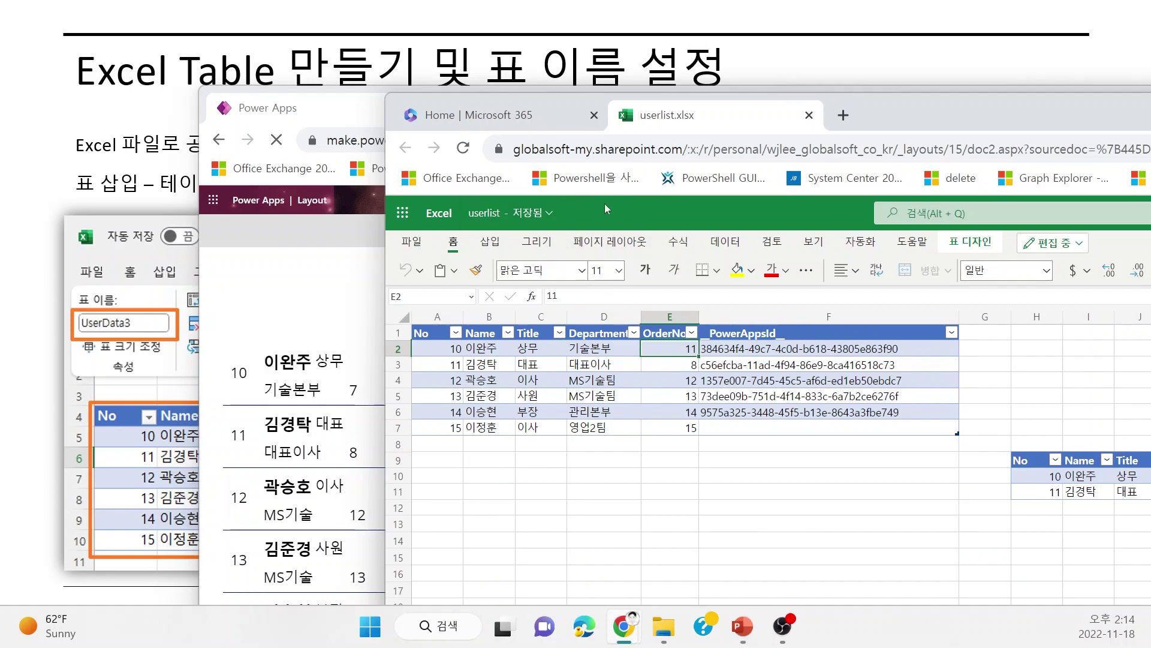
left_click_drag(897, 112, 613, 90)
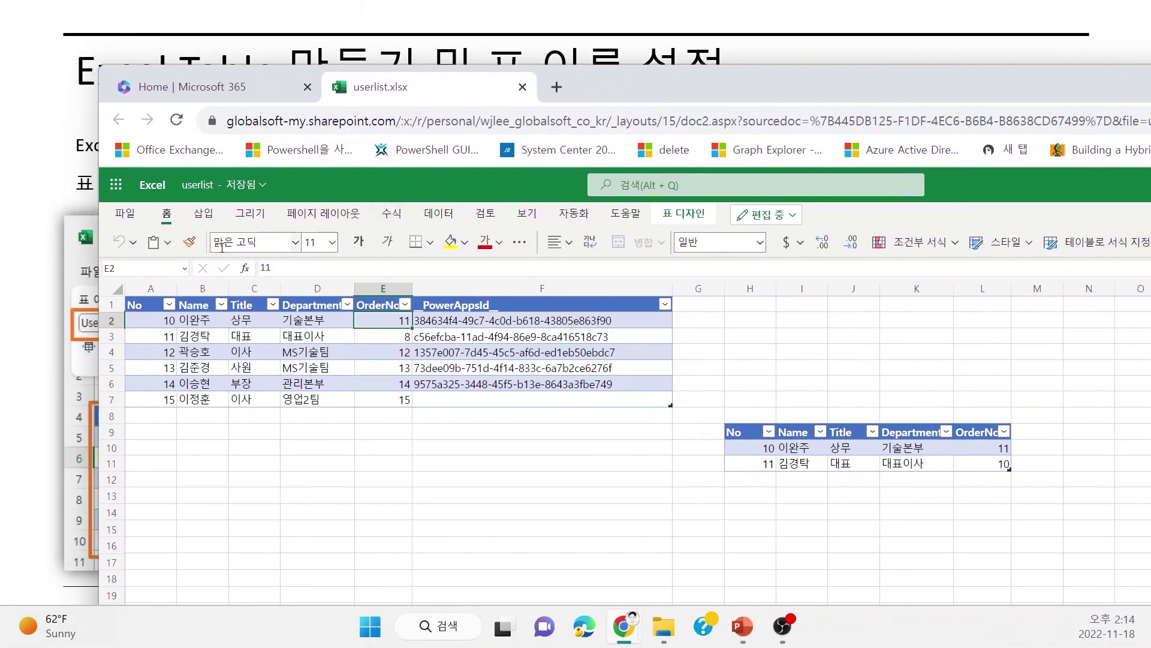
left_click(247, 184)
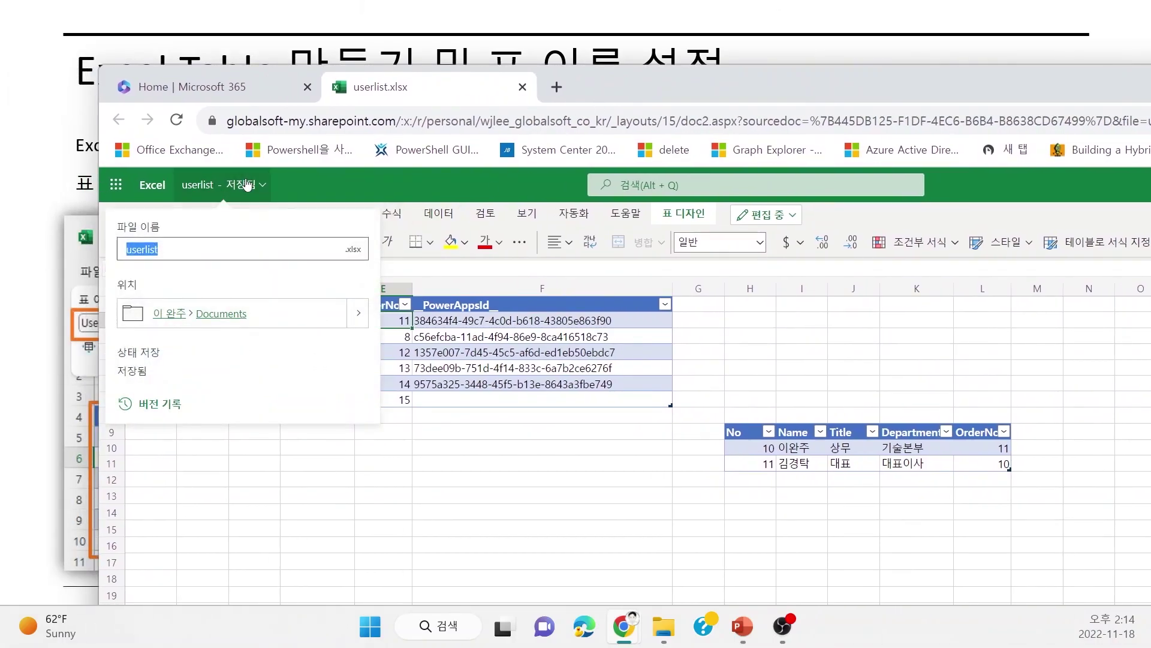
left_click(541, 451)
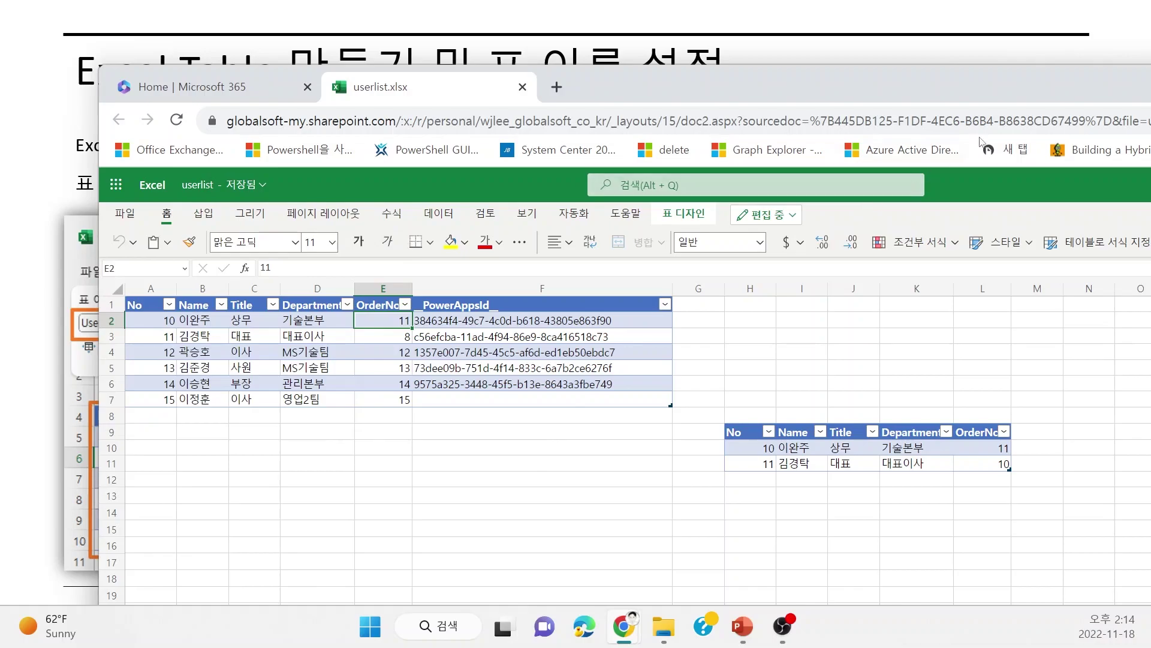
Reposition the Excel window and compare the workbook's table with the employee list in the Power Apps preview
left_click_drag(1009, 84, 1012, 127)
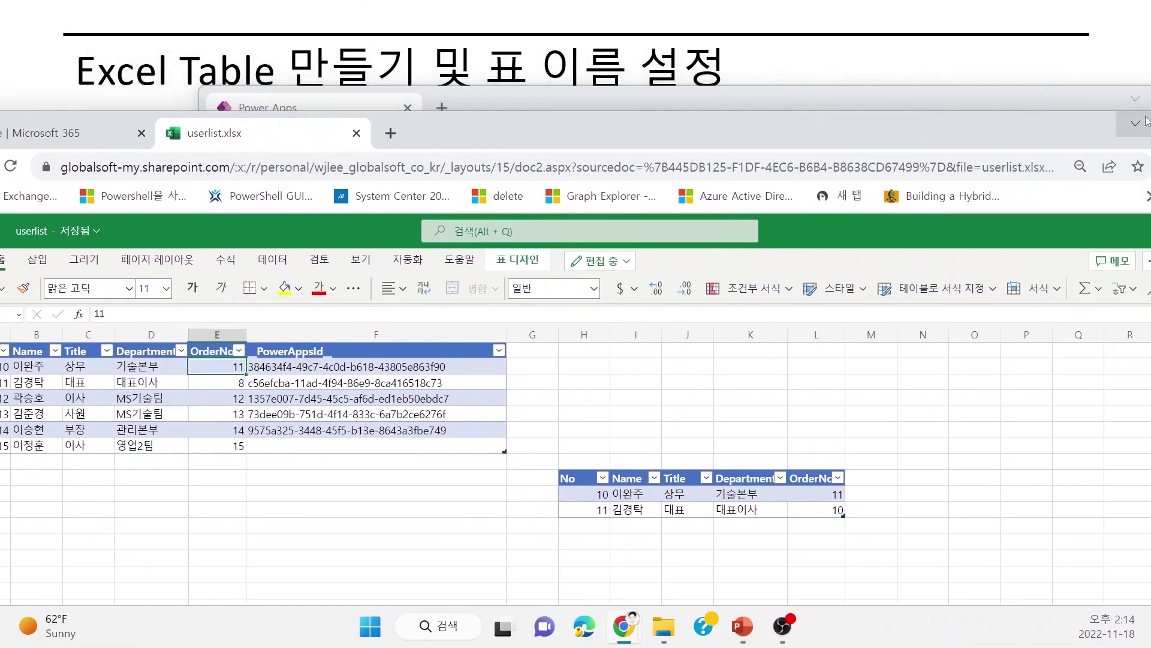
left_click(1127, 127)
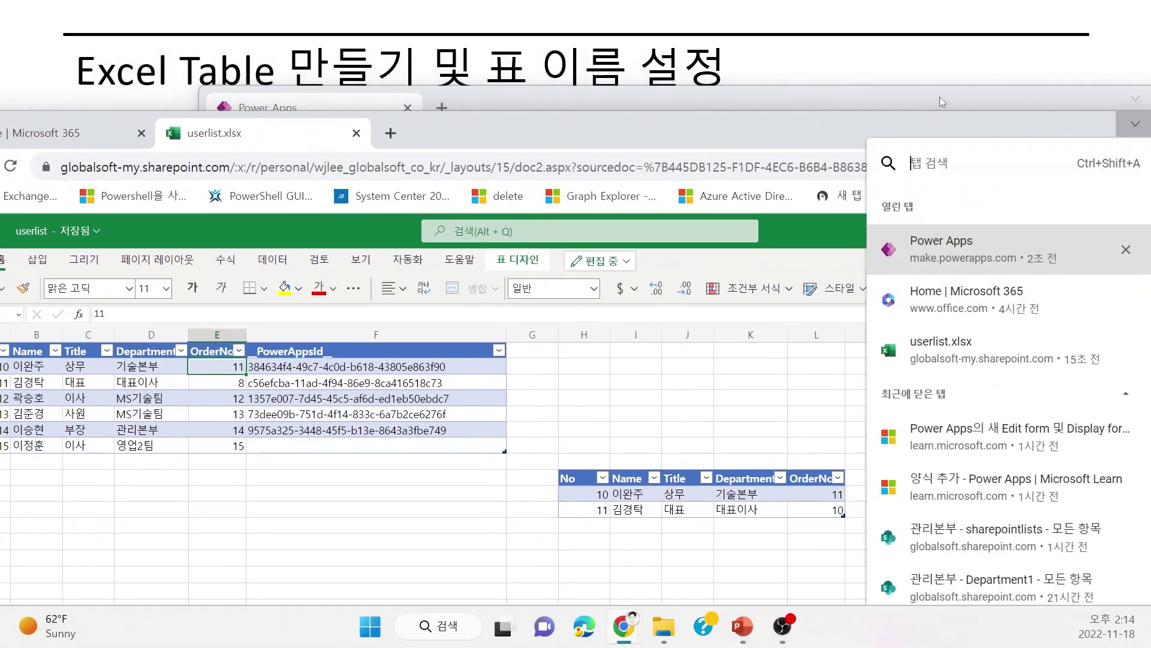
left_click(942, 97)
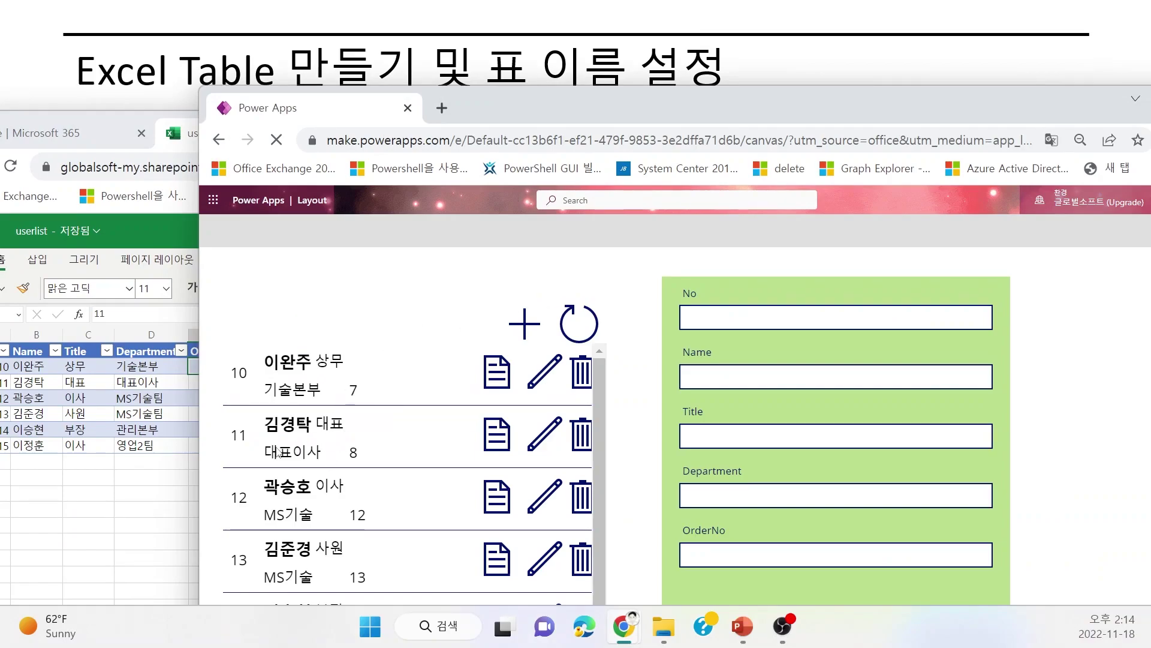
left_click(140, 526)
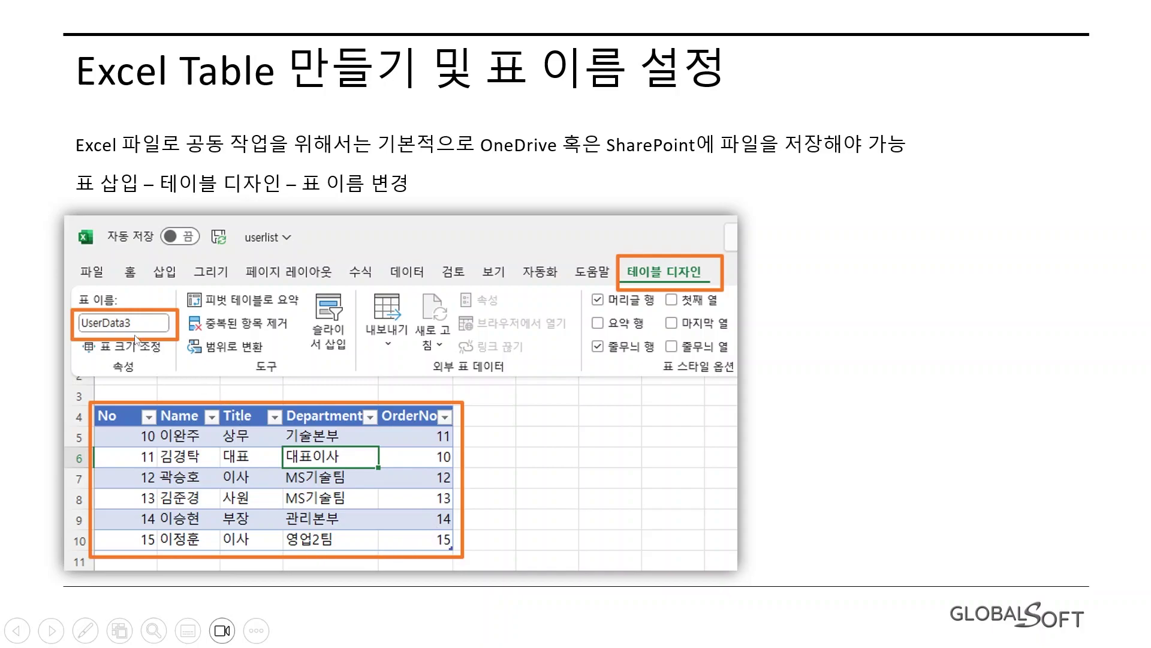
Return to the Power Apps preview, reload the employee list, and check the OrderNo of employee No 10
key("alt+Tab")
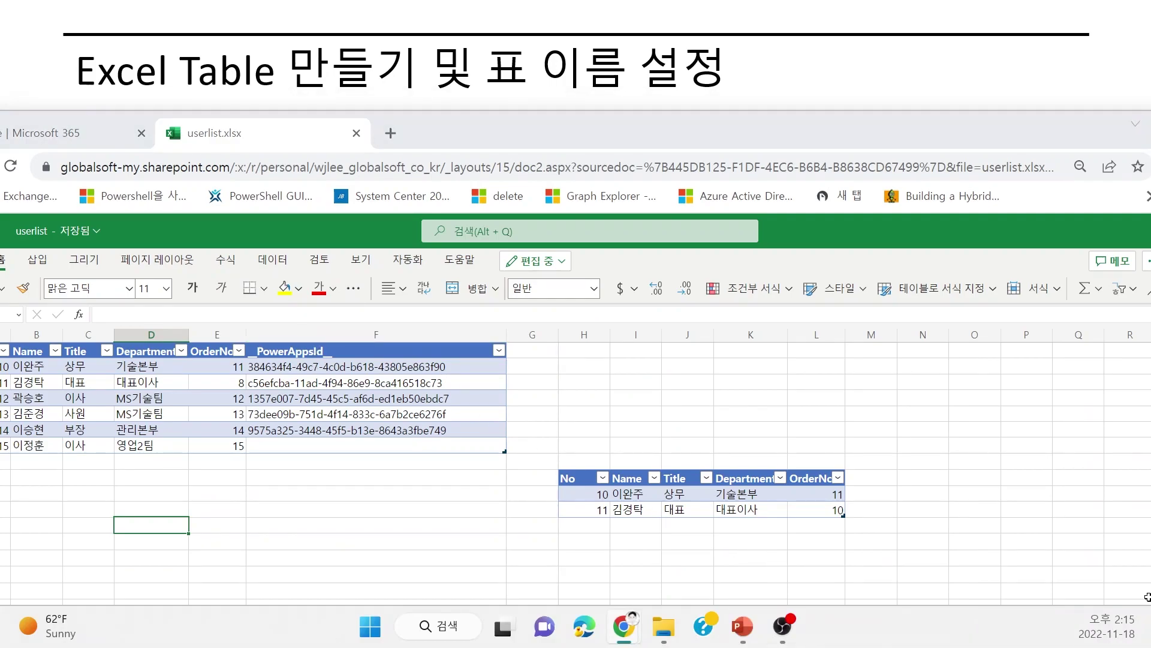
key("alt+Tab")
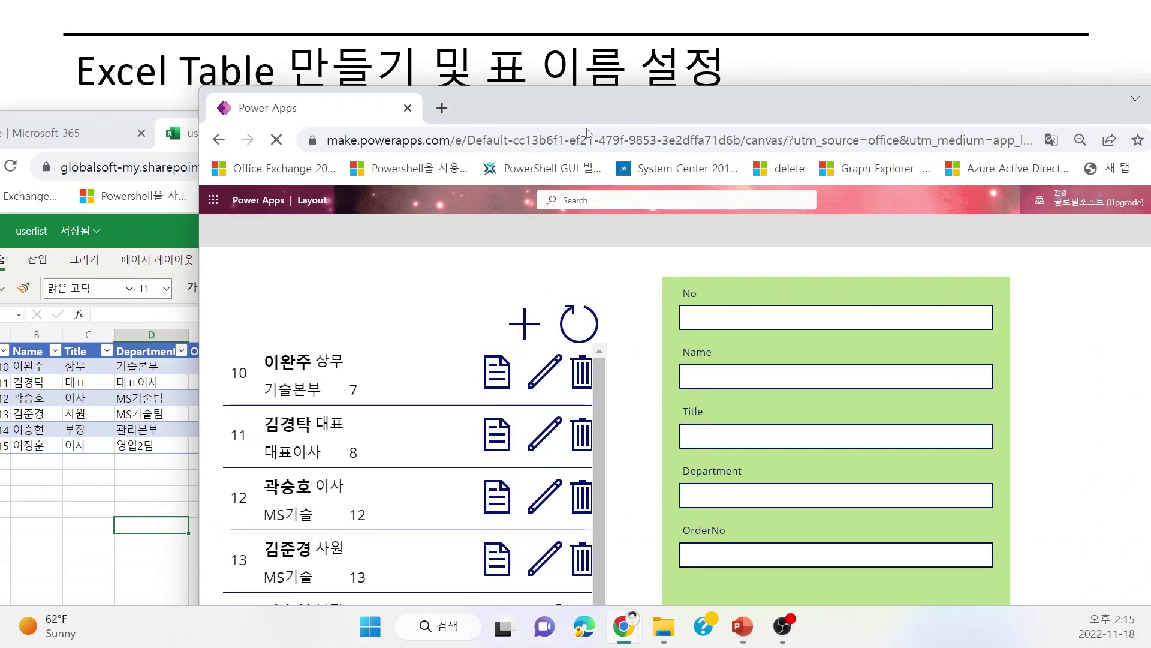
left_click_drag(646, 103, 580, 57)
left_click(520, 294)
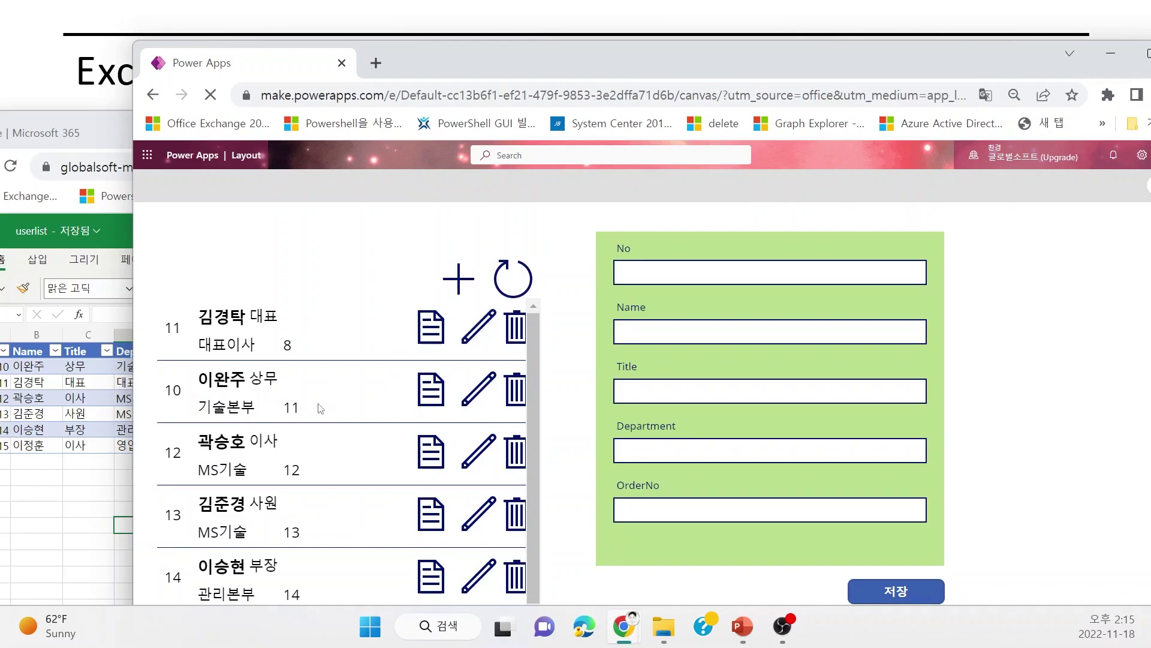
left_click_drag(304, 410, 284, 414)
Bring the userlist.xlsx workbook forward, reposition its window, and return to the PowerPoint slide show
left_click(111, 477)
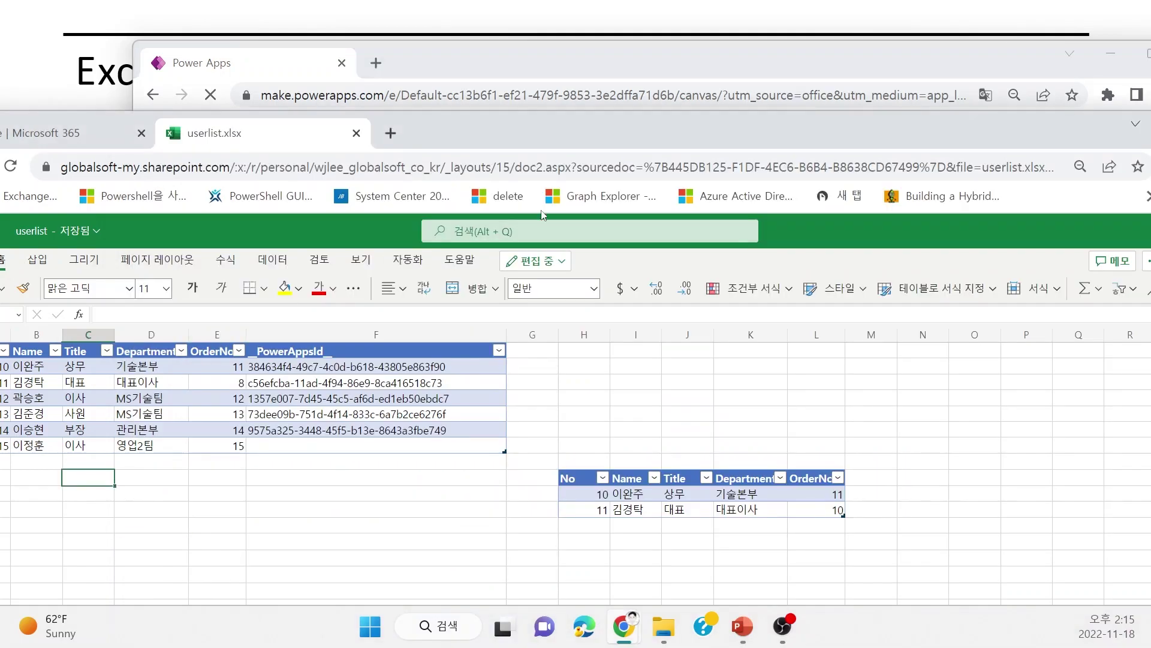
left_click_drag(892, 128, 790, 164)
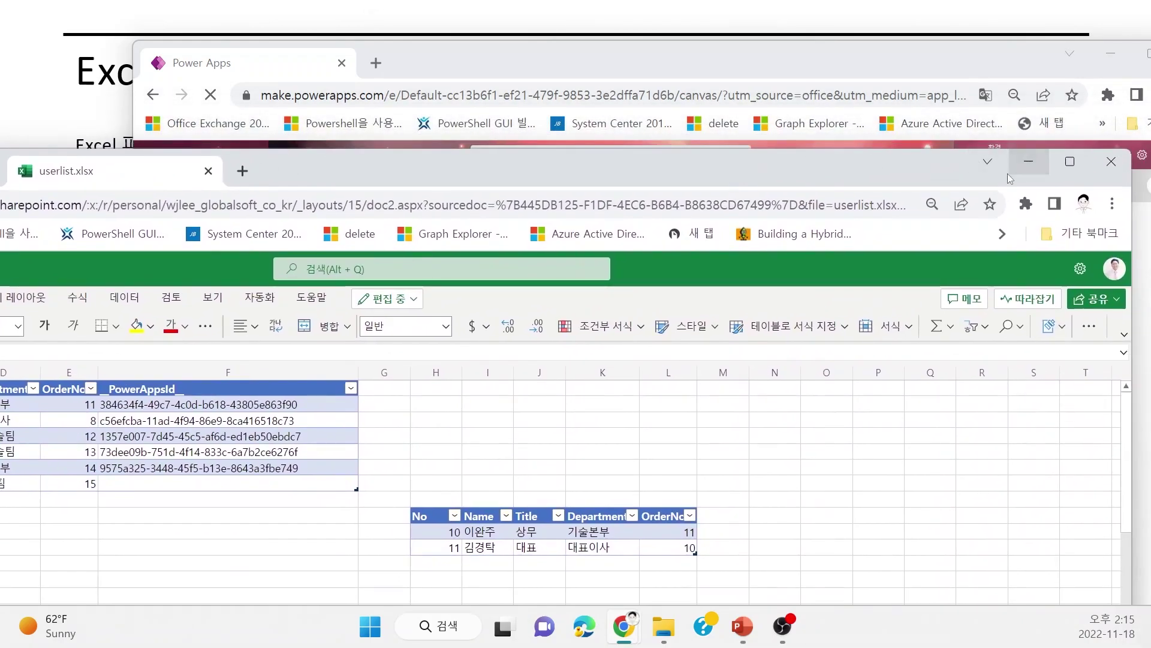
left_click_drag(897, 170, 1095, 144)
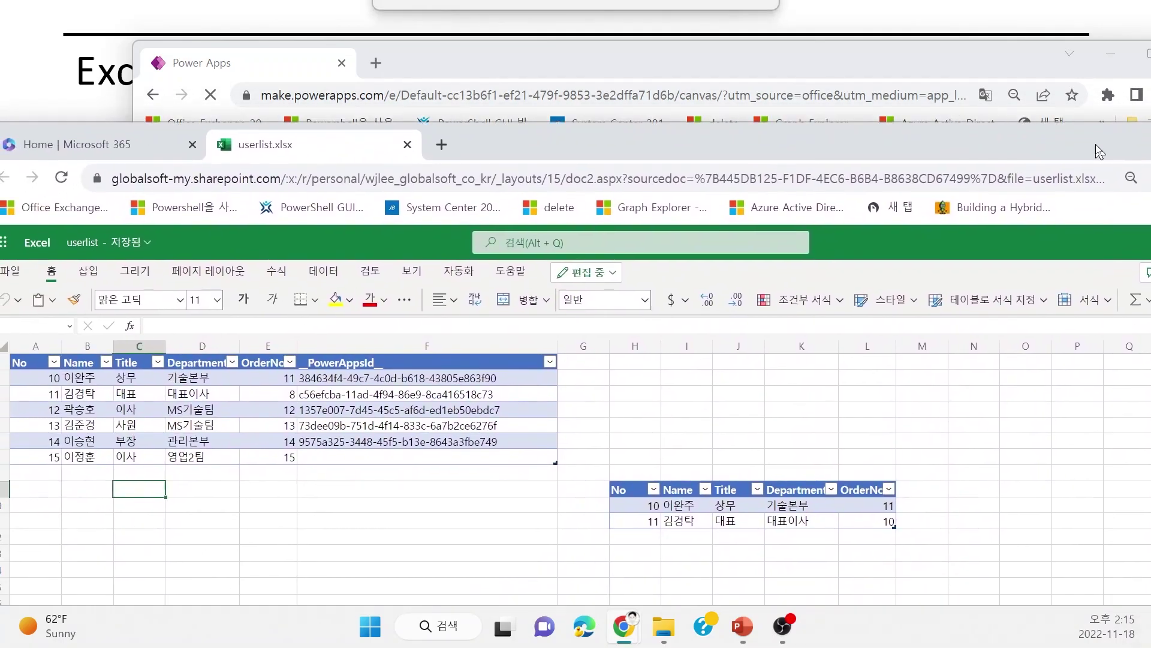
left_click(363, 29)
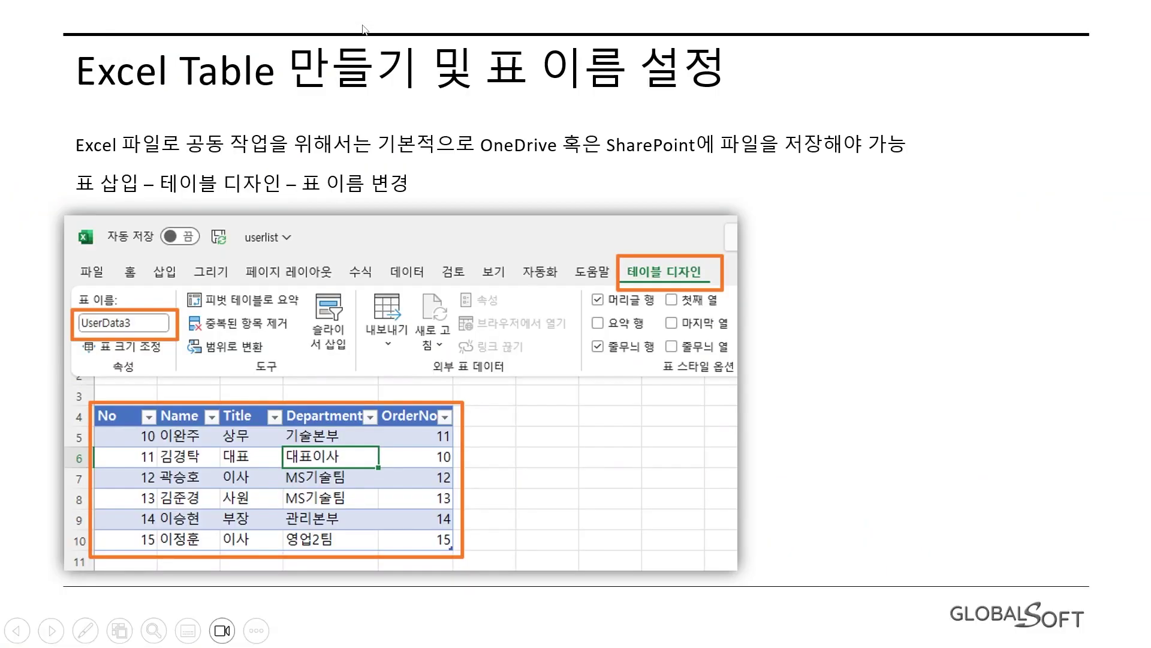
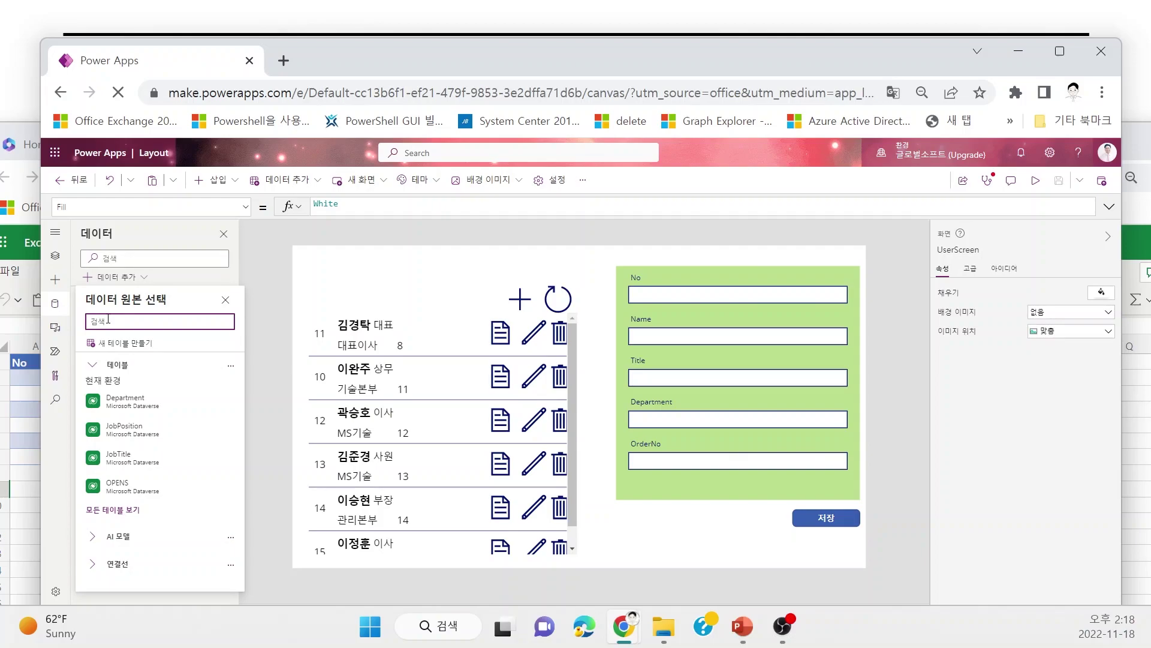
Search the data sources for "excel" and add a new Excel Online (Business) connection
type("excel")
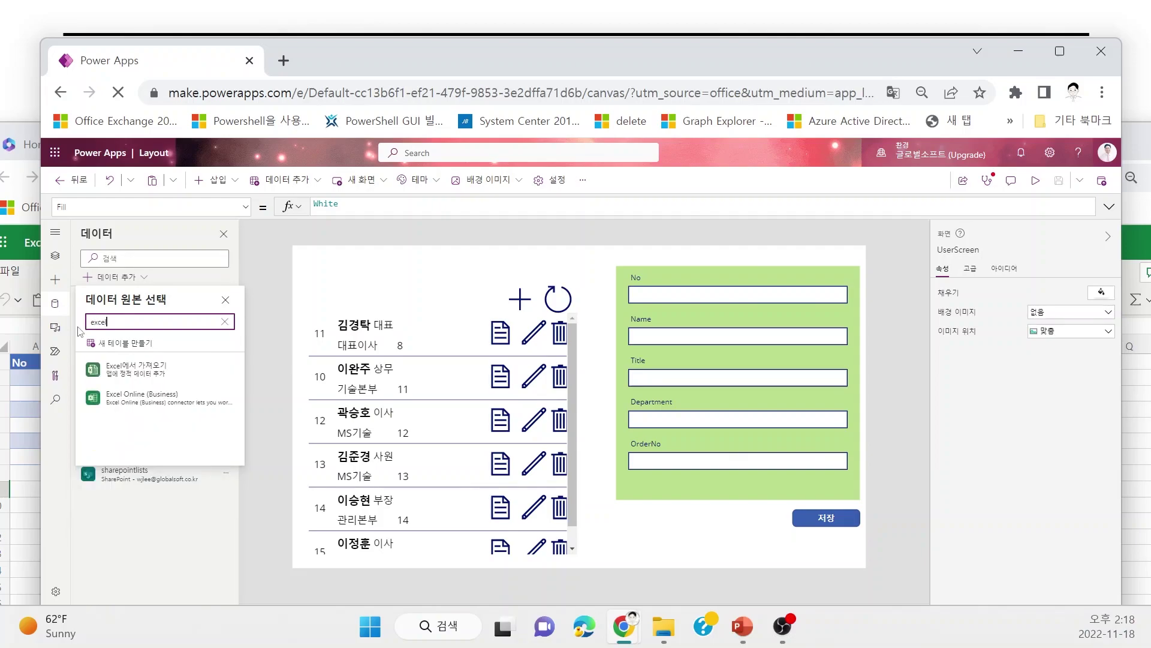
left_click(138, 402)
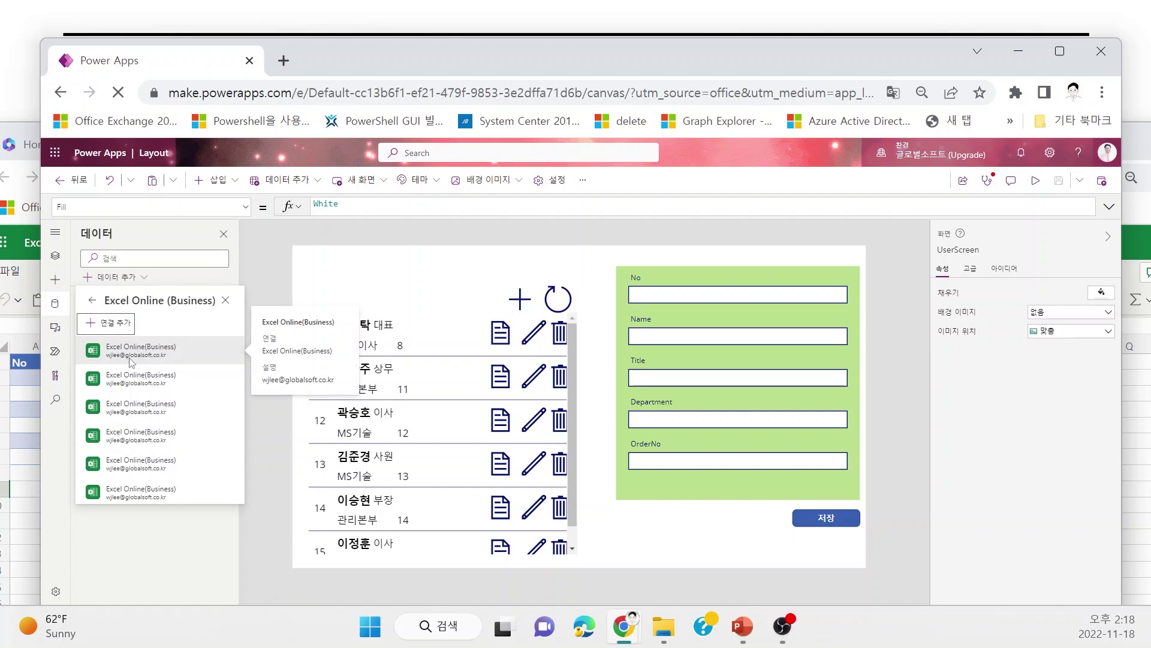
left_click(115, 324)
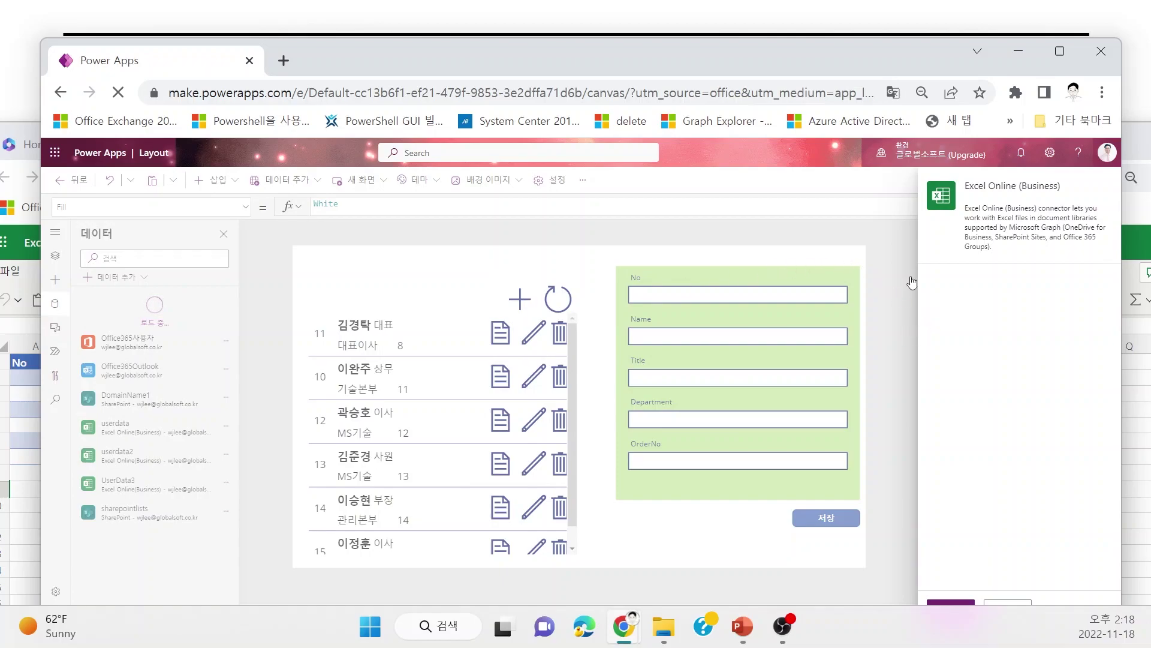
left_click_drag(852, 50, 843, 34)
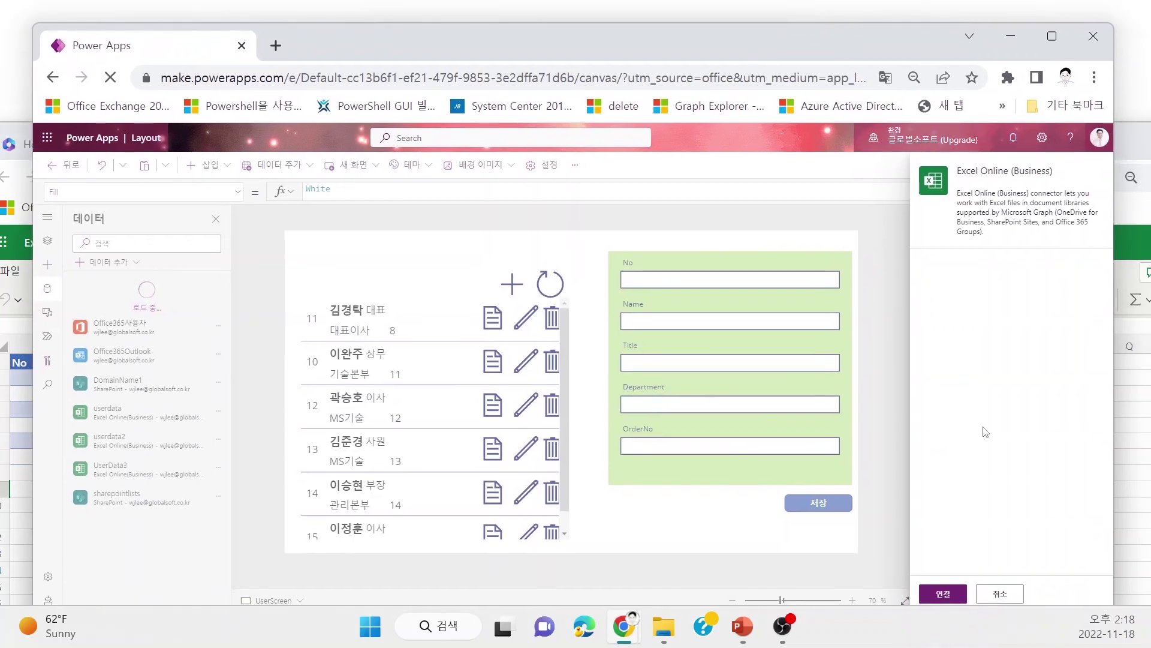
left_click(961, 598)
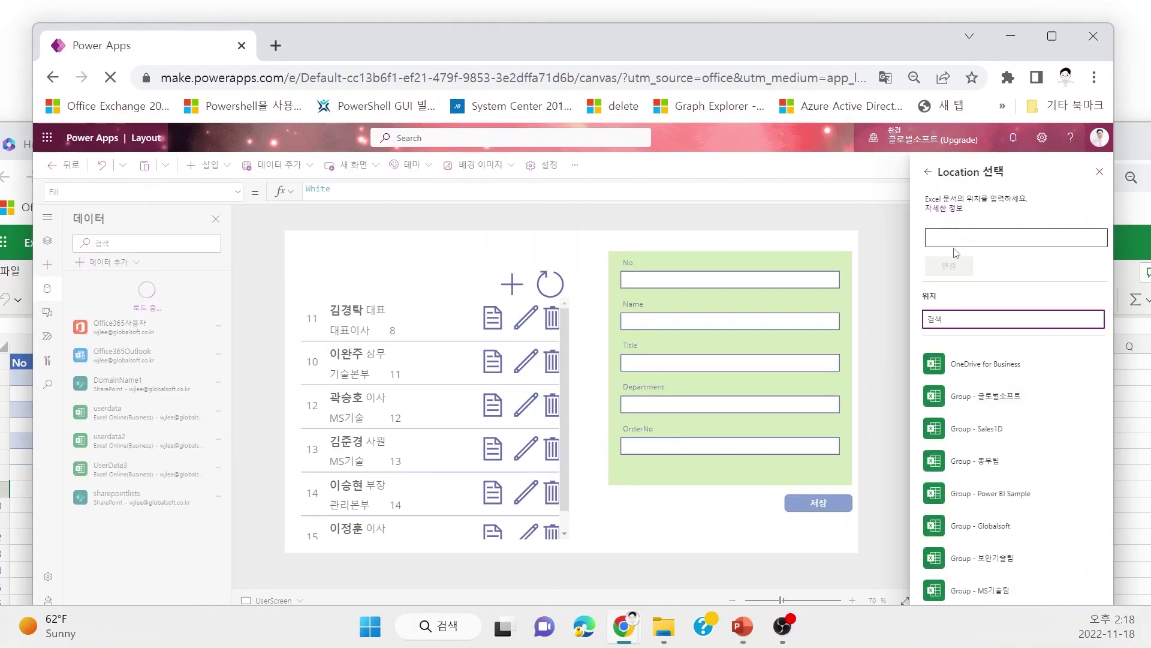
Browse OneDrive for Business to userlist.xlsx, select its userdata table, and cancel without connecting the table
left_click(993, 373)
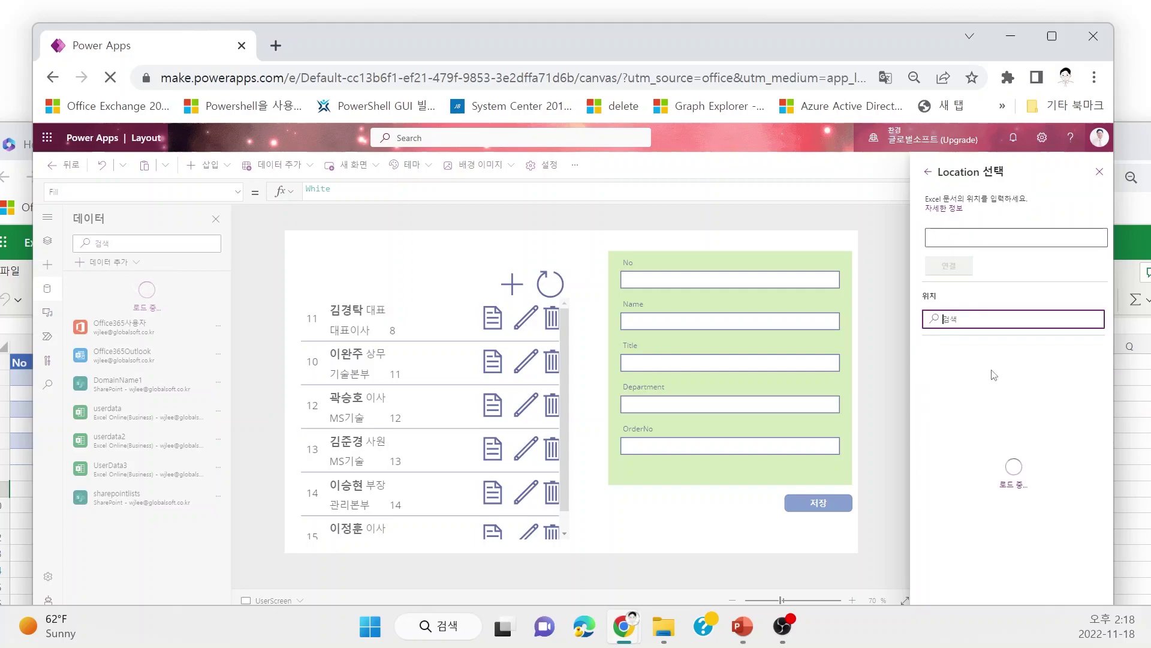
left_click(984, 395)
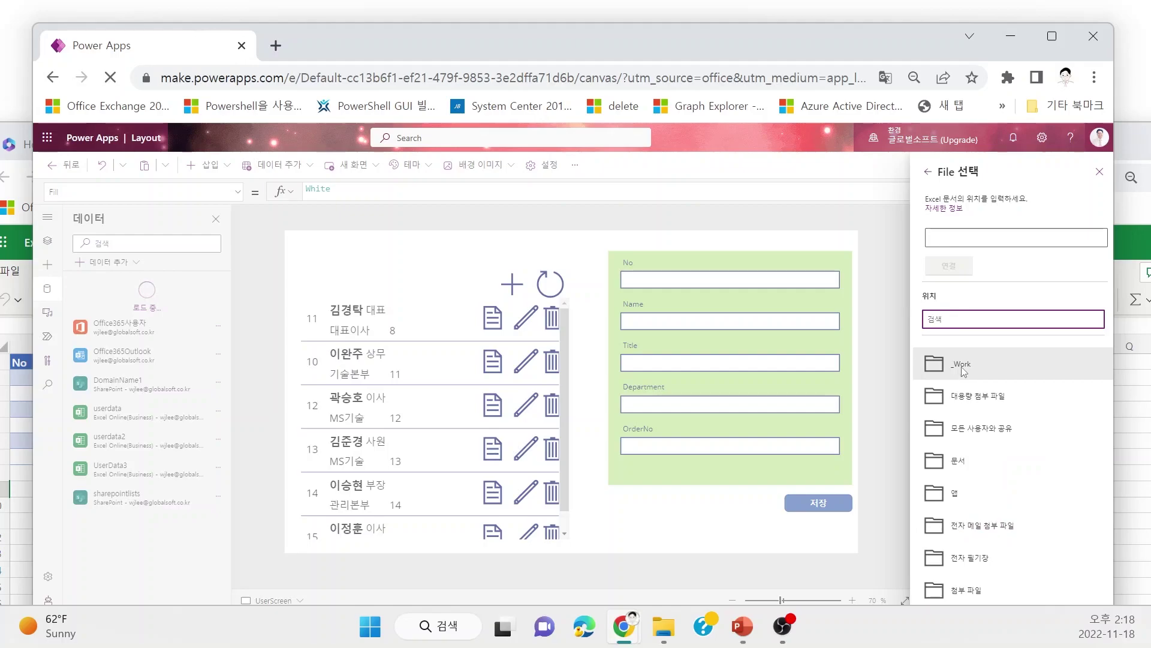
scroll(971, 479, "down", 10)
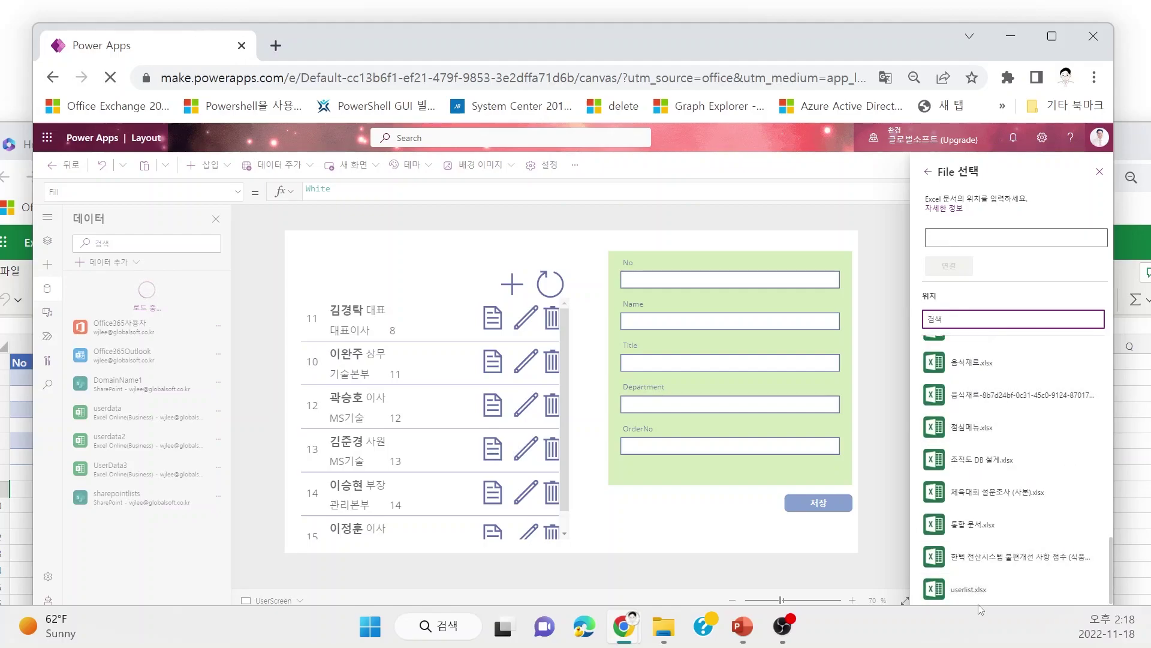
left_click(977, 593)
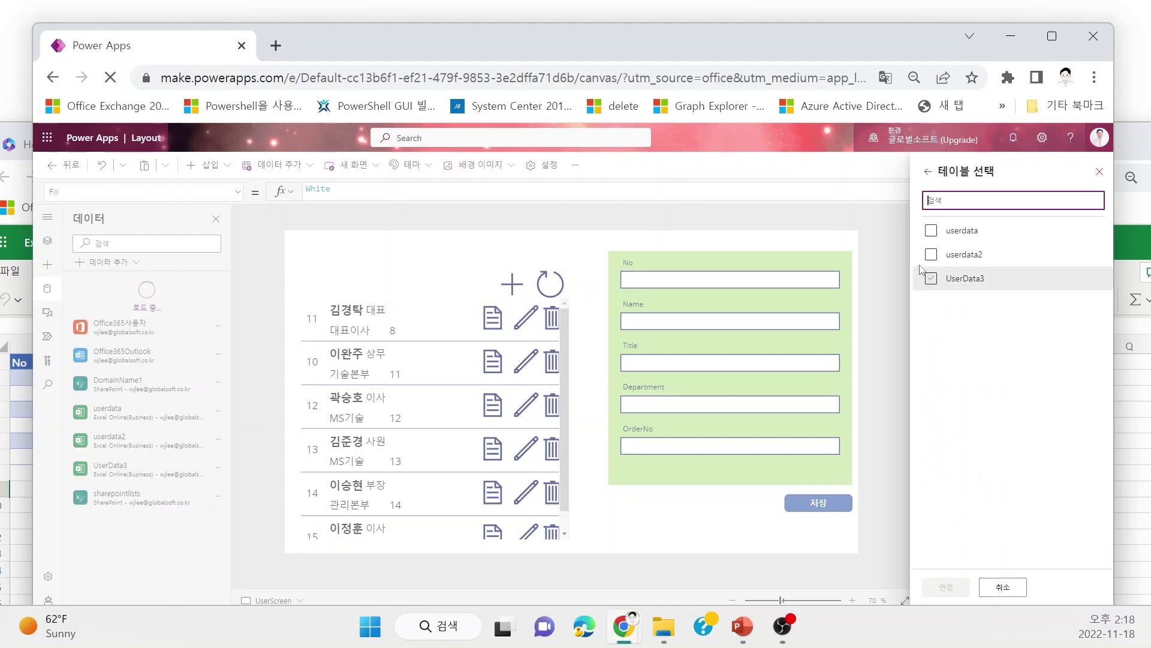
left_click(932, 230)
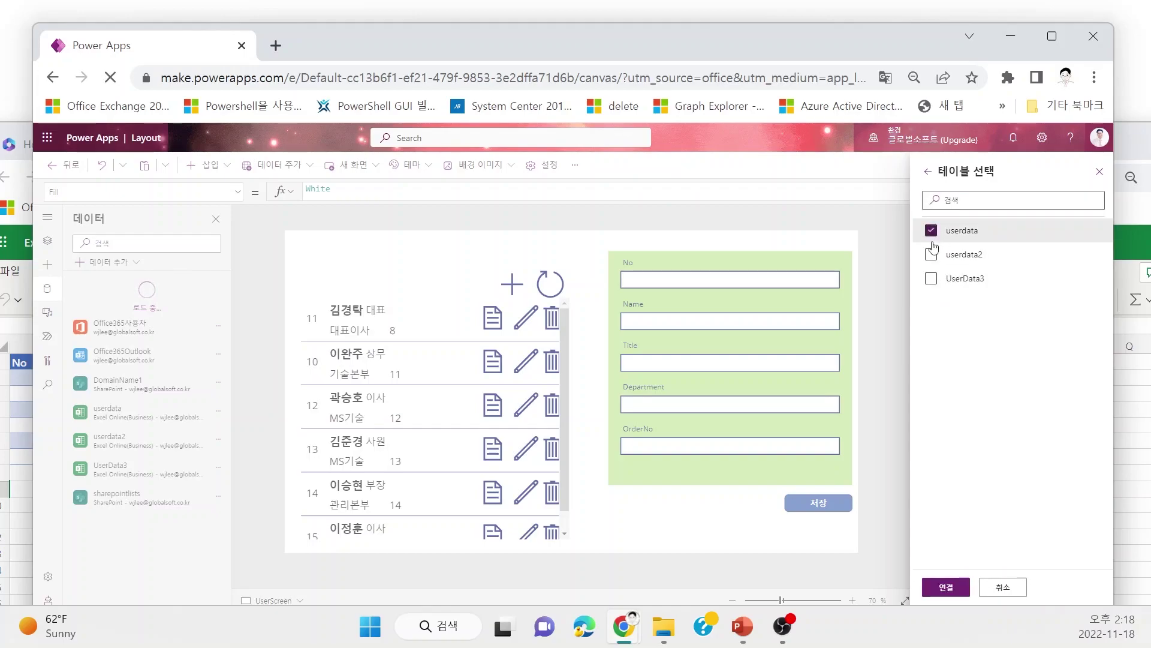
left_click(1006, 589)
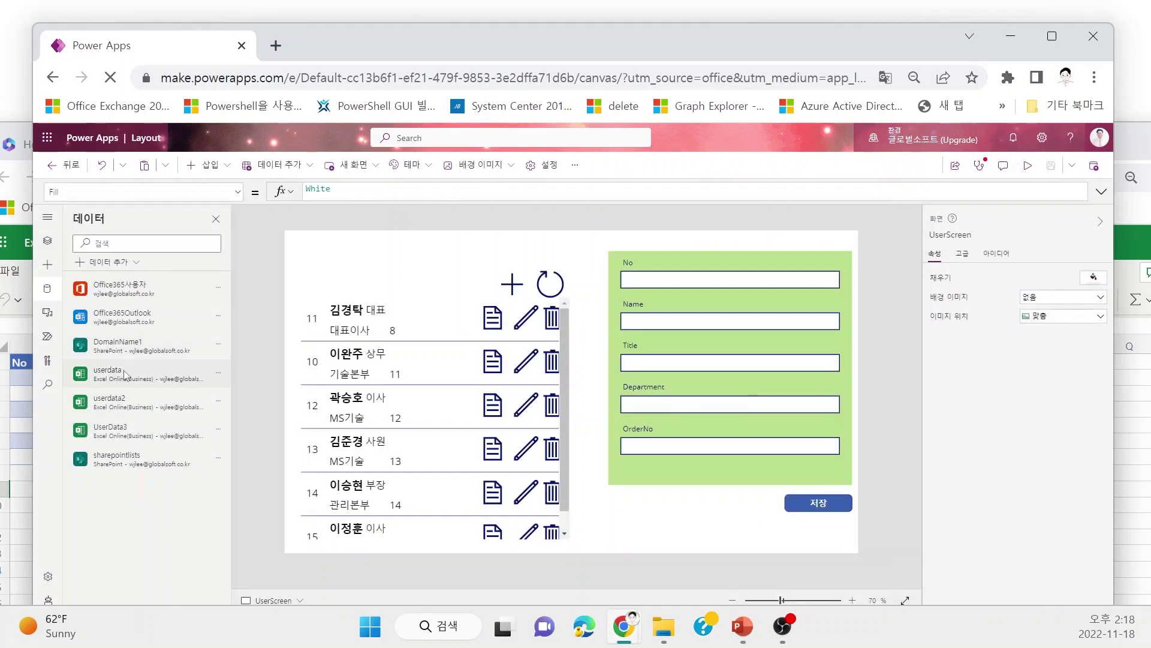
Return to the PowerPoint slide show and advance from the Excel file connection slide to the slide on adding items to the gallery
mouse_move(105, 377)
left_click(732, 10)
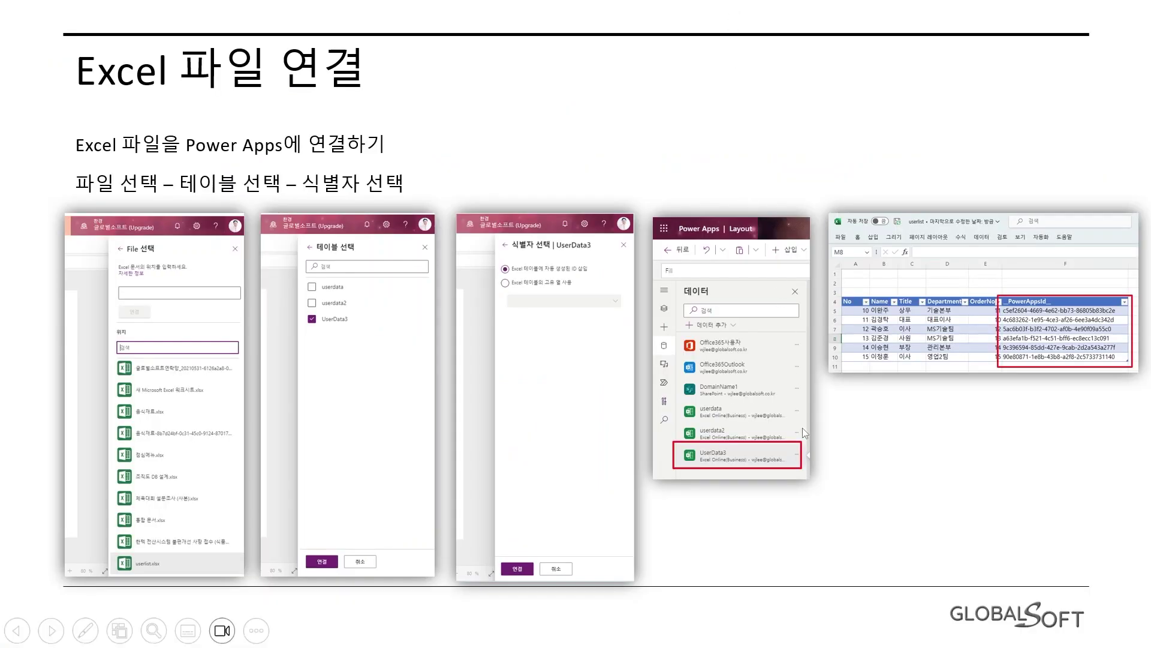
left_click(898, 493)
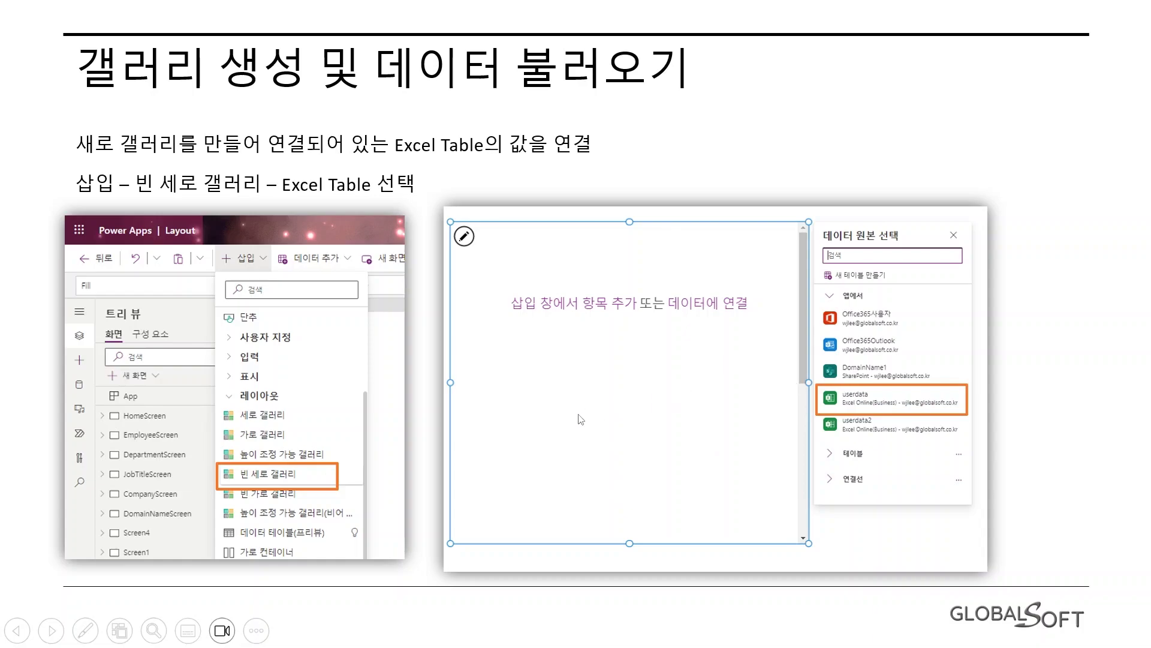
left_click(425, 566)
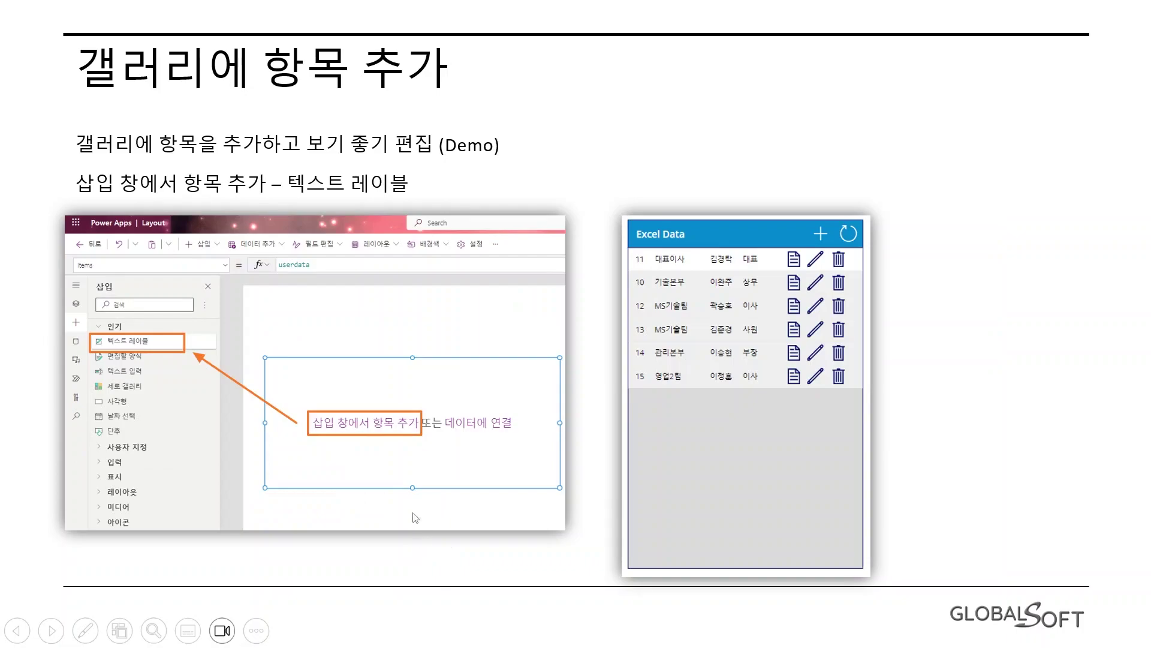
Switch to Power Apps, collapse UserScreen in the tree view, and open ExcelDataScreen
key("alt+Tab")
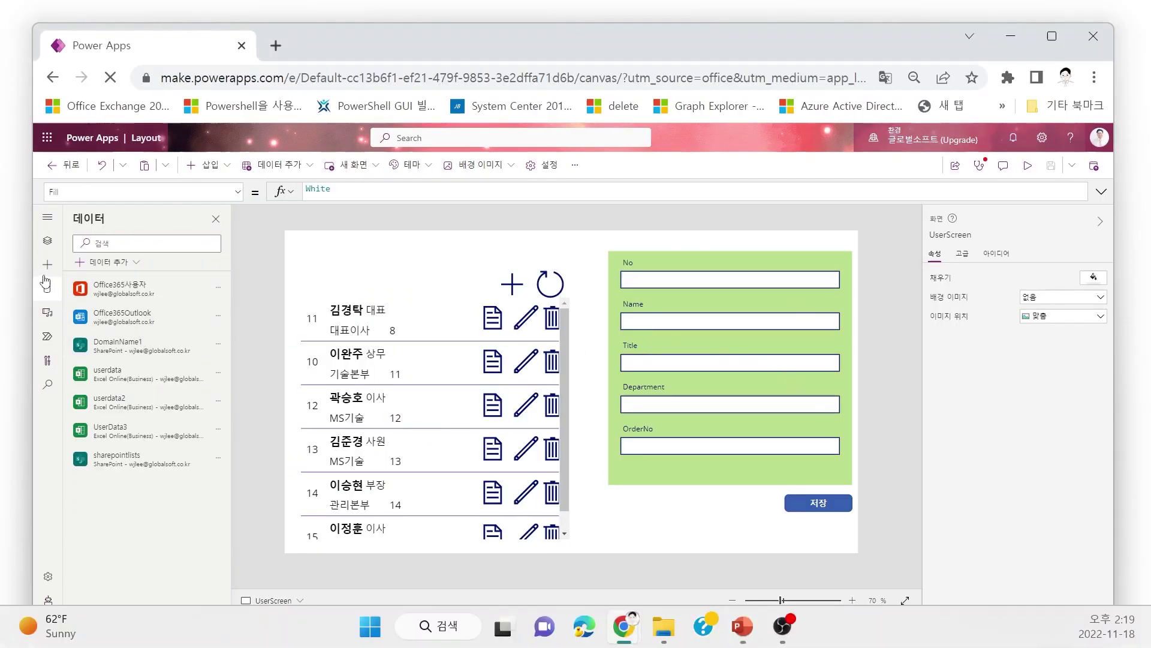
left_click(47, 242)
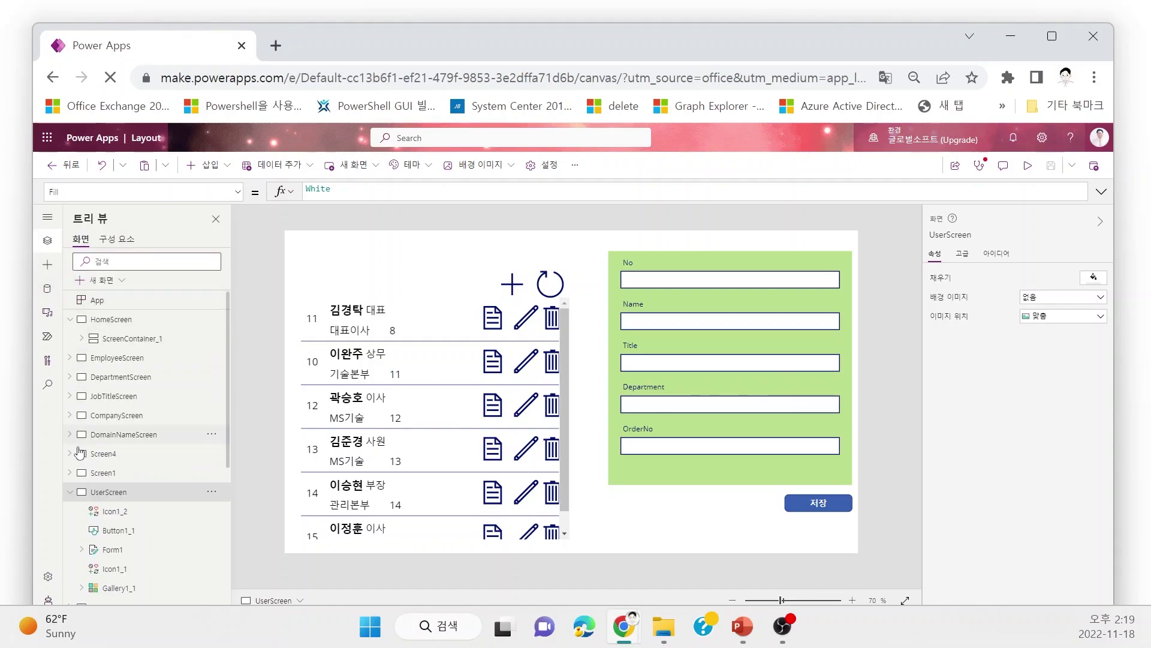
left_click(71, 492)
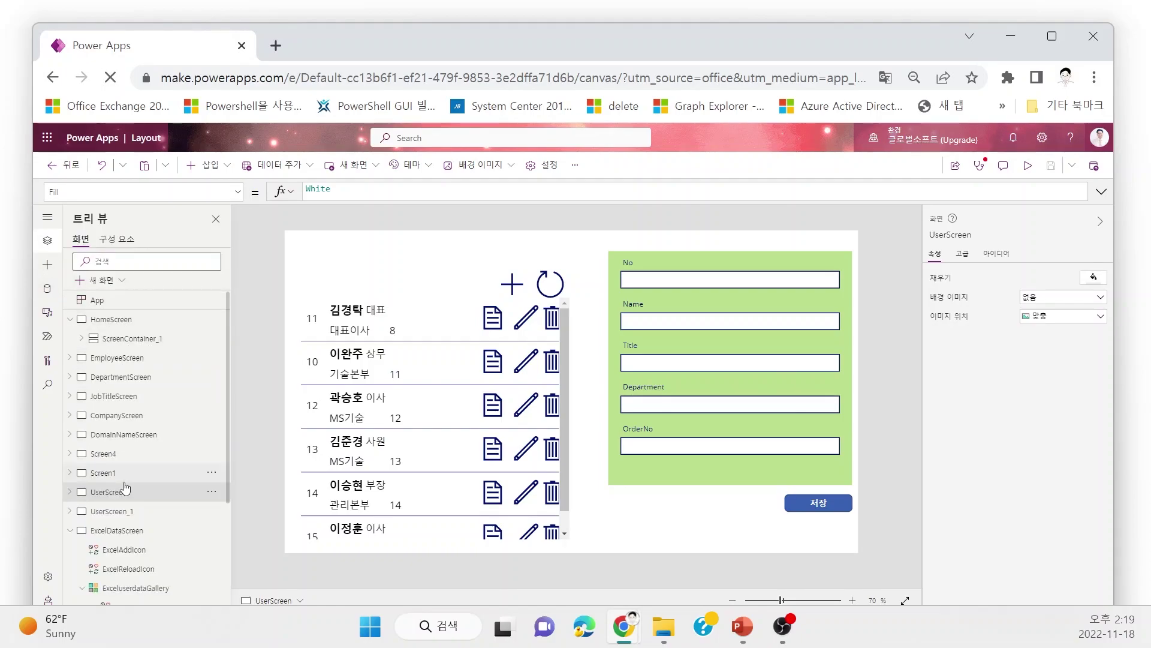
left_click(120, 531)
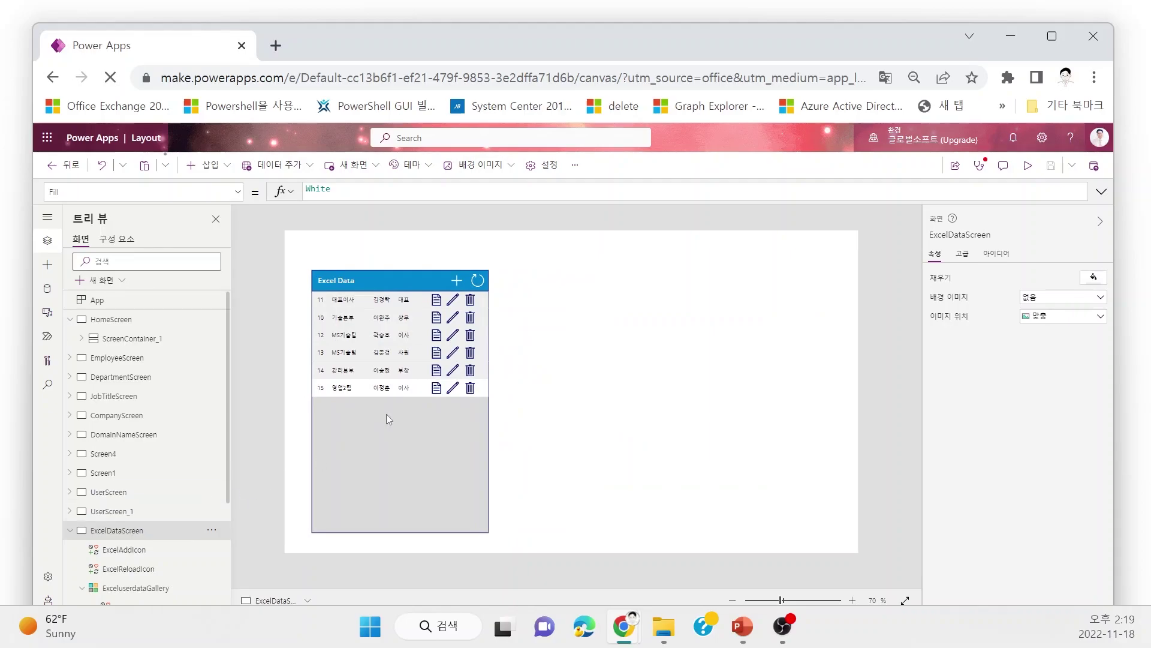
Inspect the existing Excel Data gallery and its title label on ExcelDataScreen
left_click(446, 458)
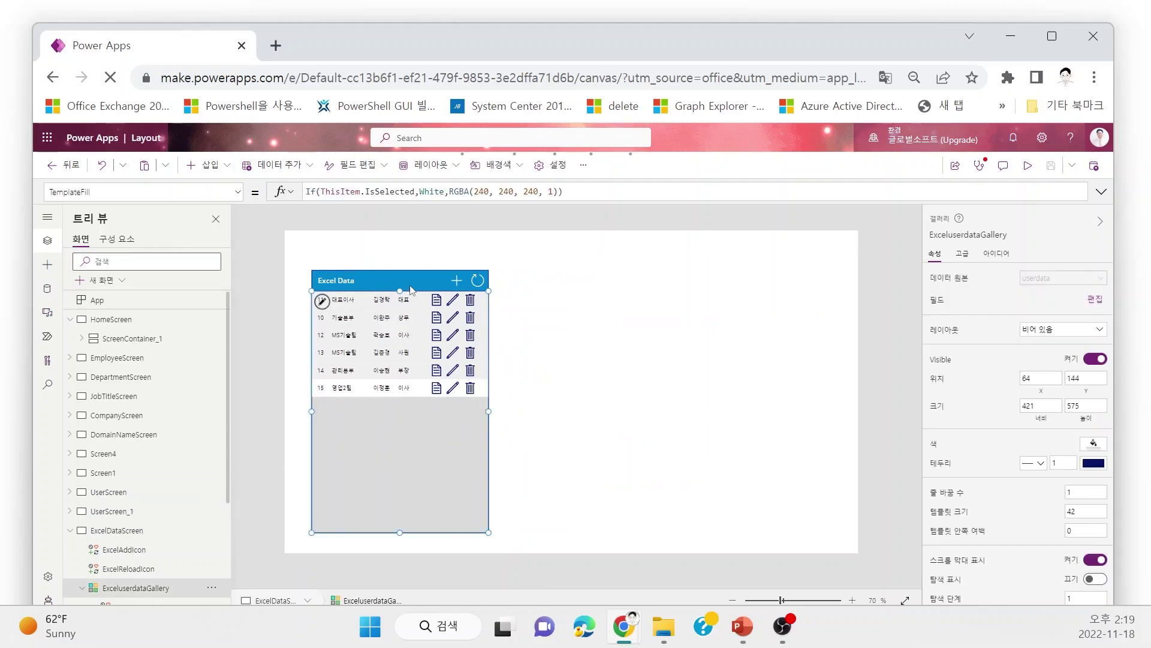
left_click(443, 291)
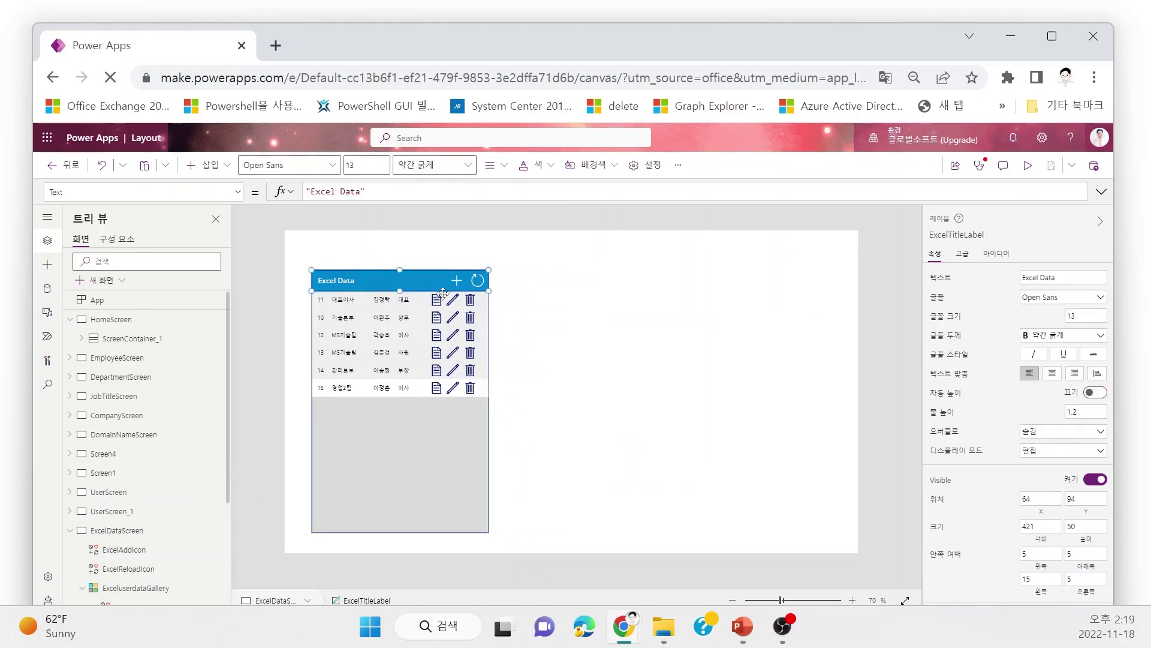
left_click(547, 370)
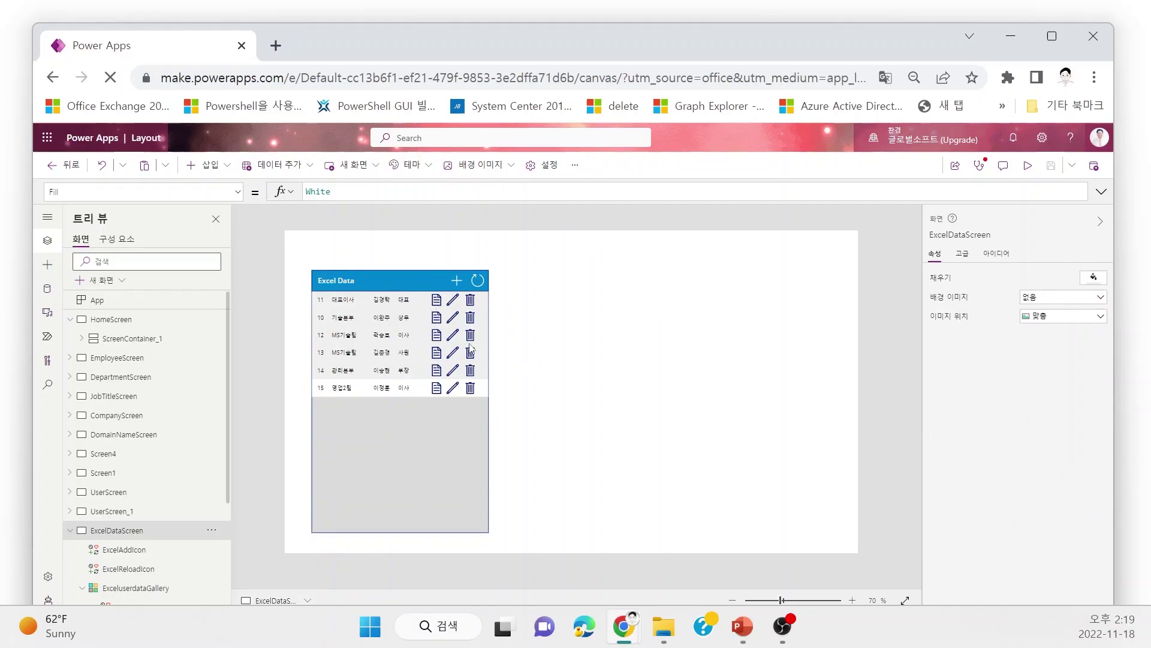
Insert a blank vertical gallery beside the Excel Data gallery at X 575, Y 94 and set its data source to userdata
left_click(209, 164)
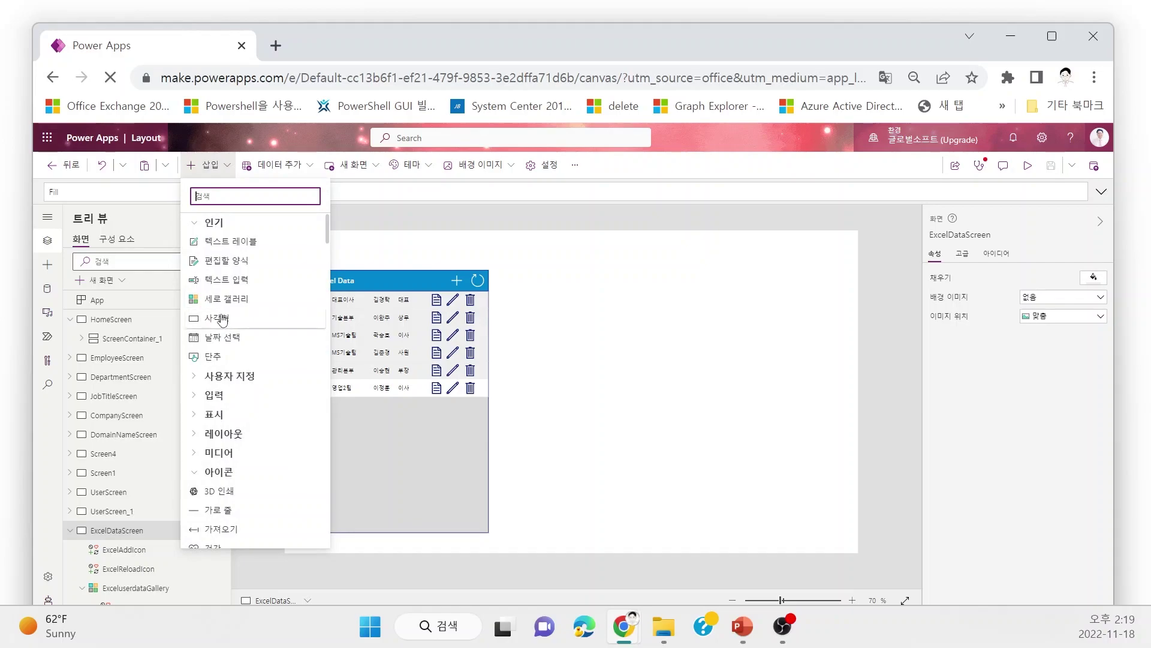
left_click(196, 223)
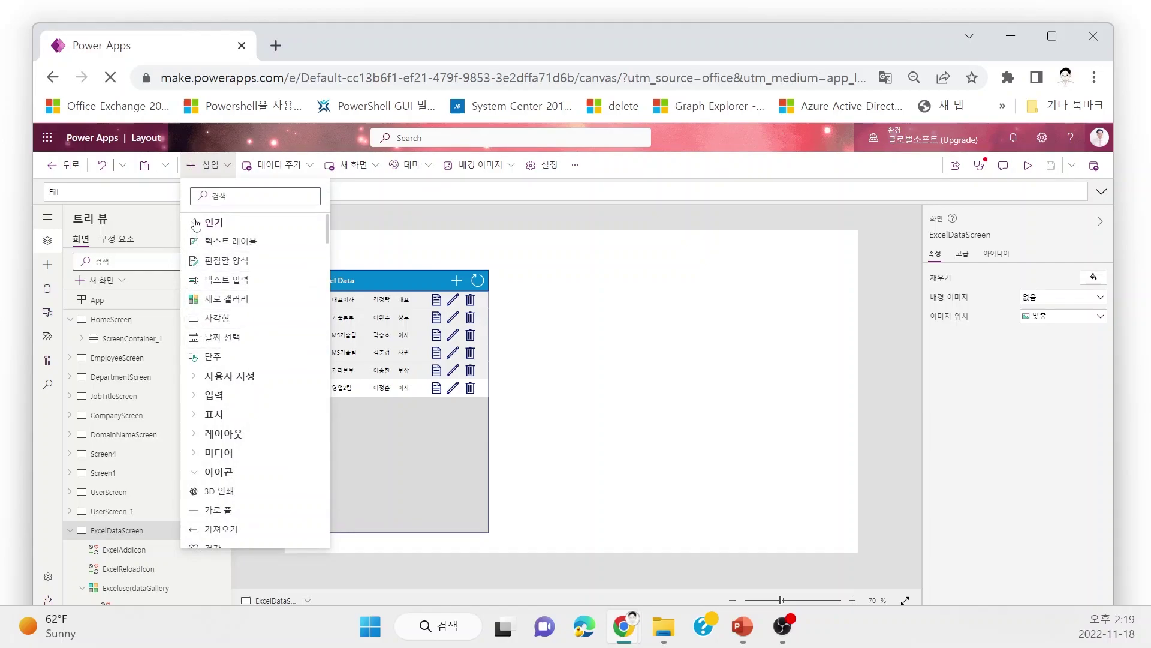
left_click(211, 299)
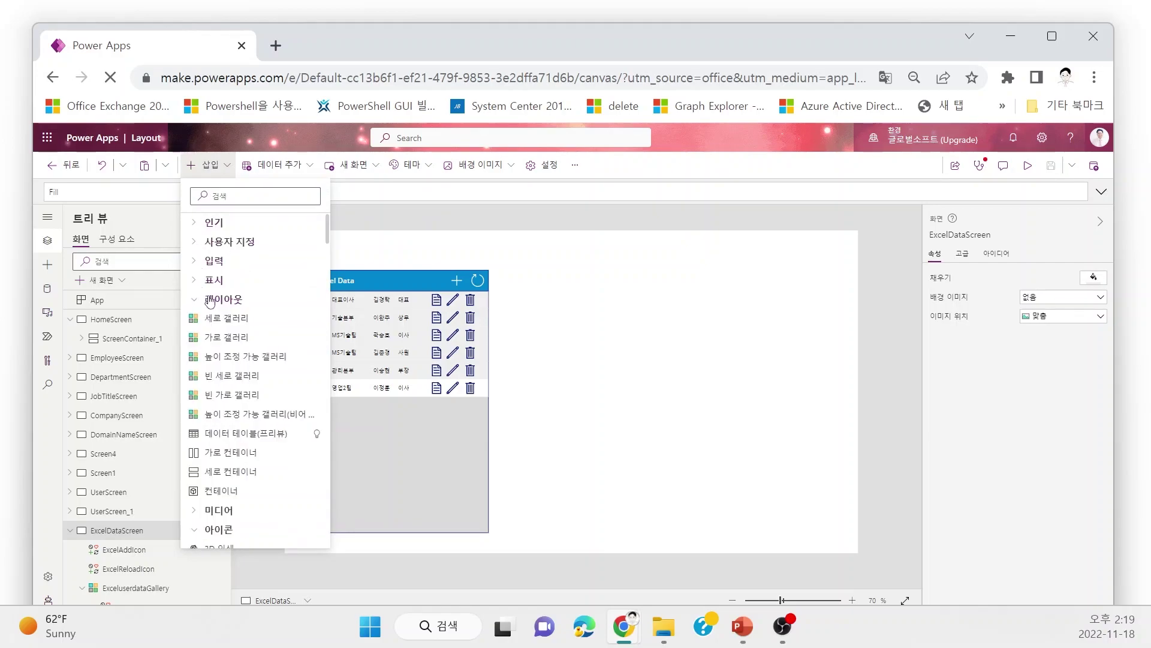
left_click(238, 378)
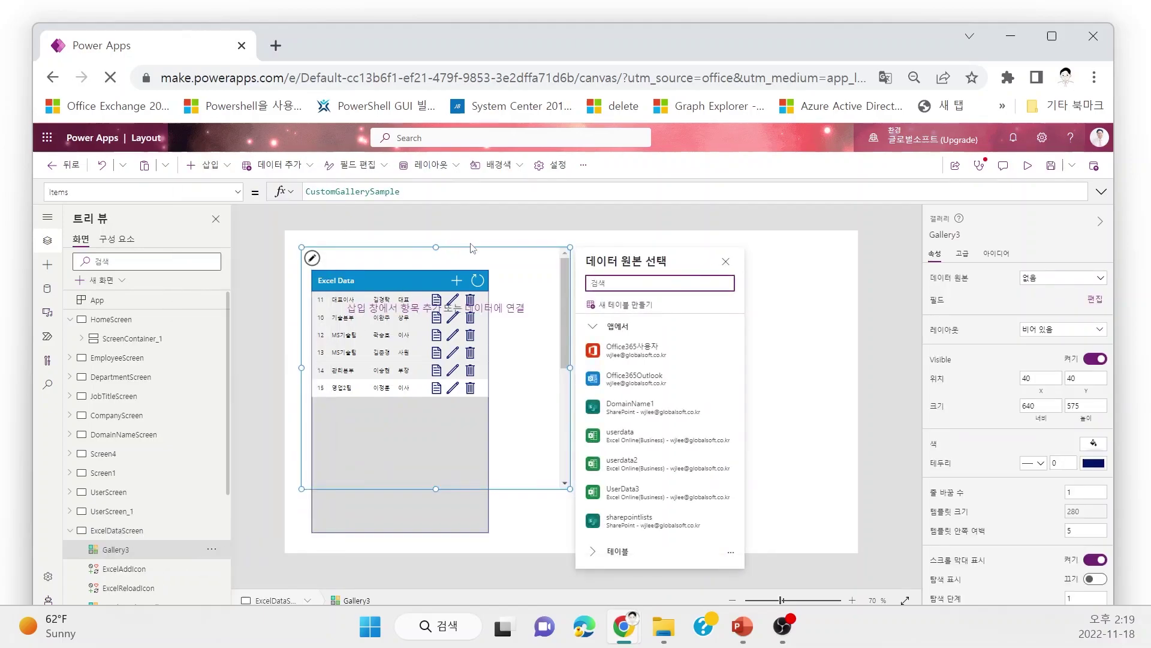
left_click_drag(473, 252, 698, 277)
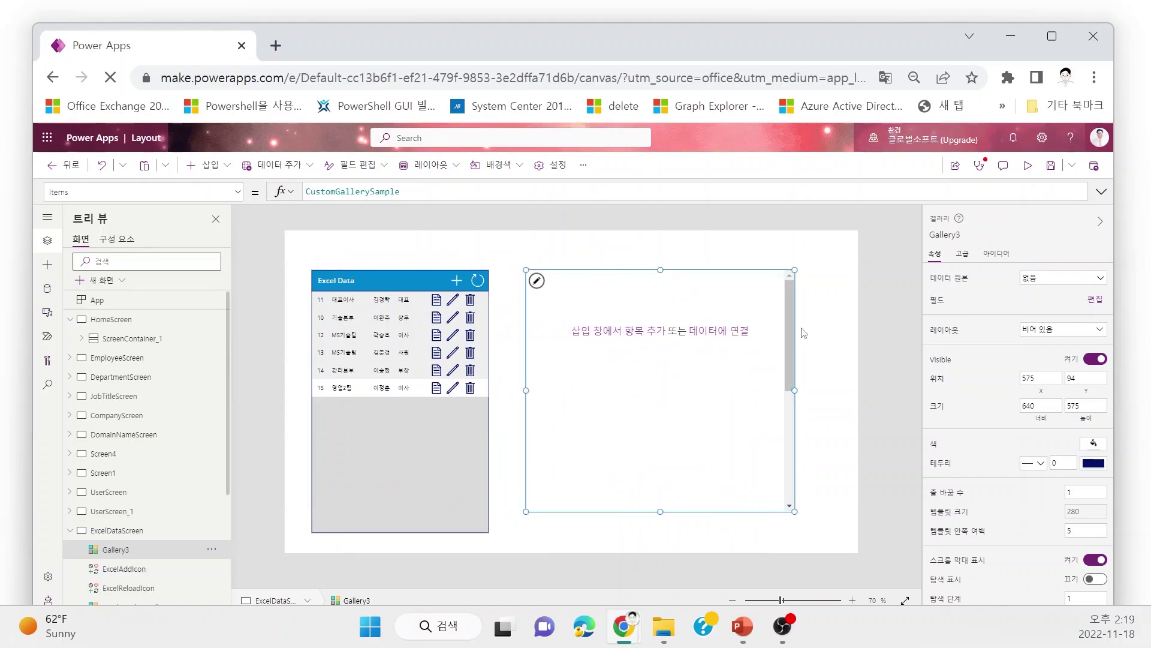
left_click(1031, 279)
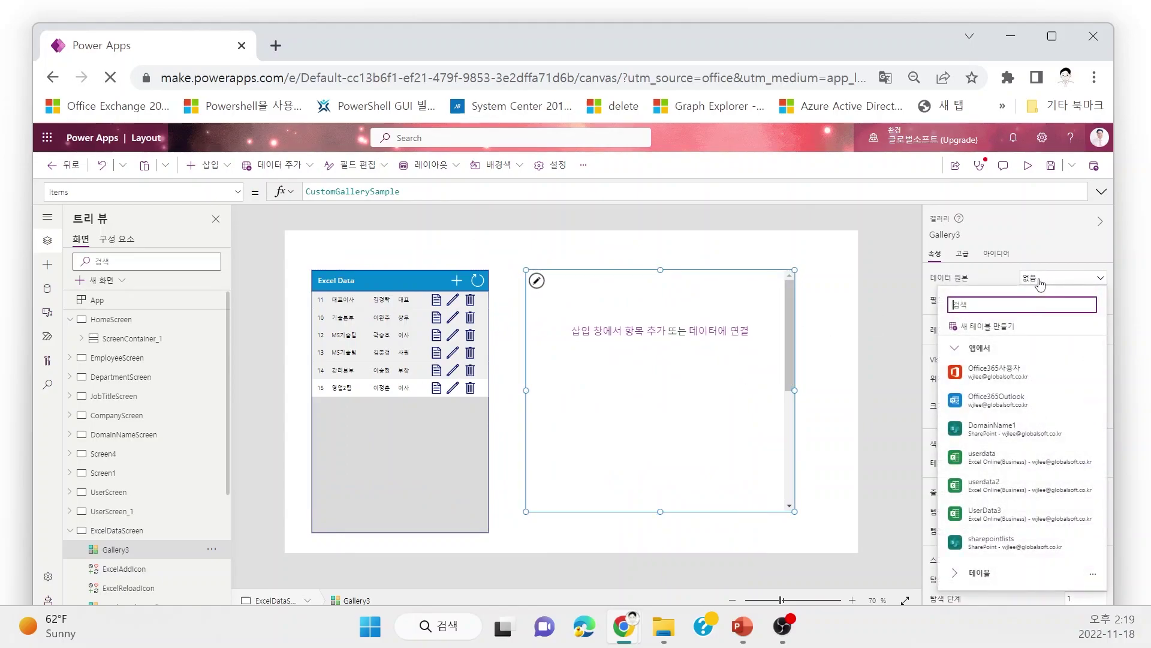
left_click(1005, 470)
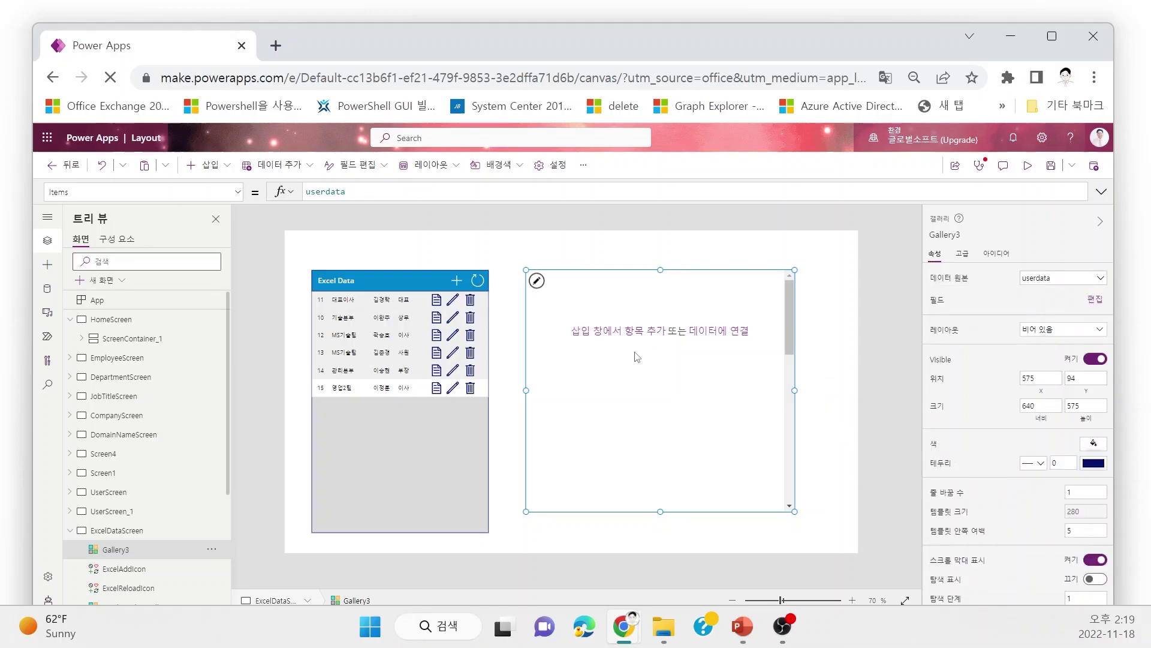
Add a text label to the new gallery's template and check its ThisItem.Department formula
left_click(603, 337)
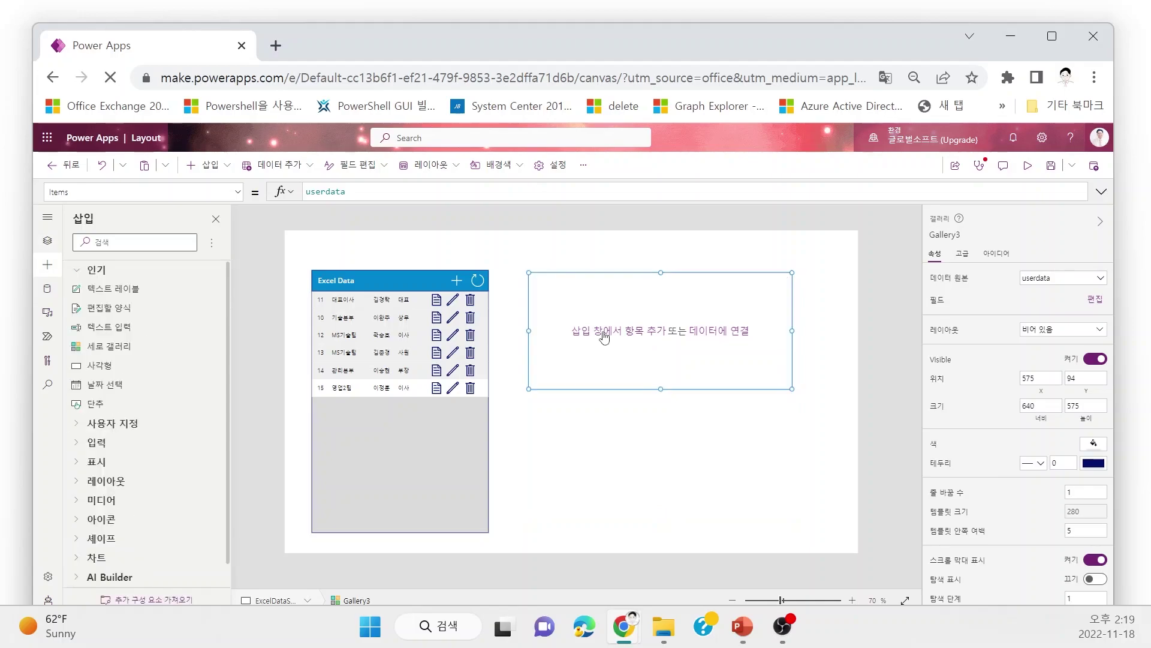
left_click(113, 289)
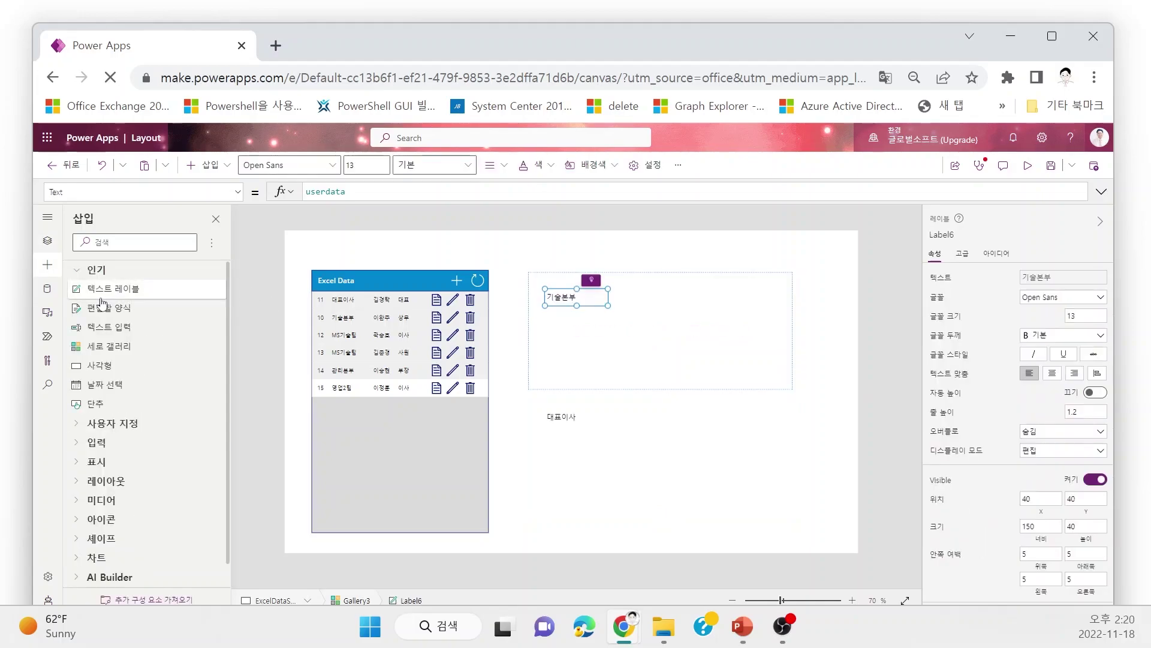
left_click(361, 191)
left_click_drag(345, 191, 430, 192)
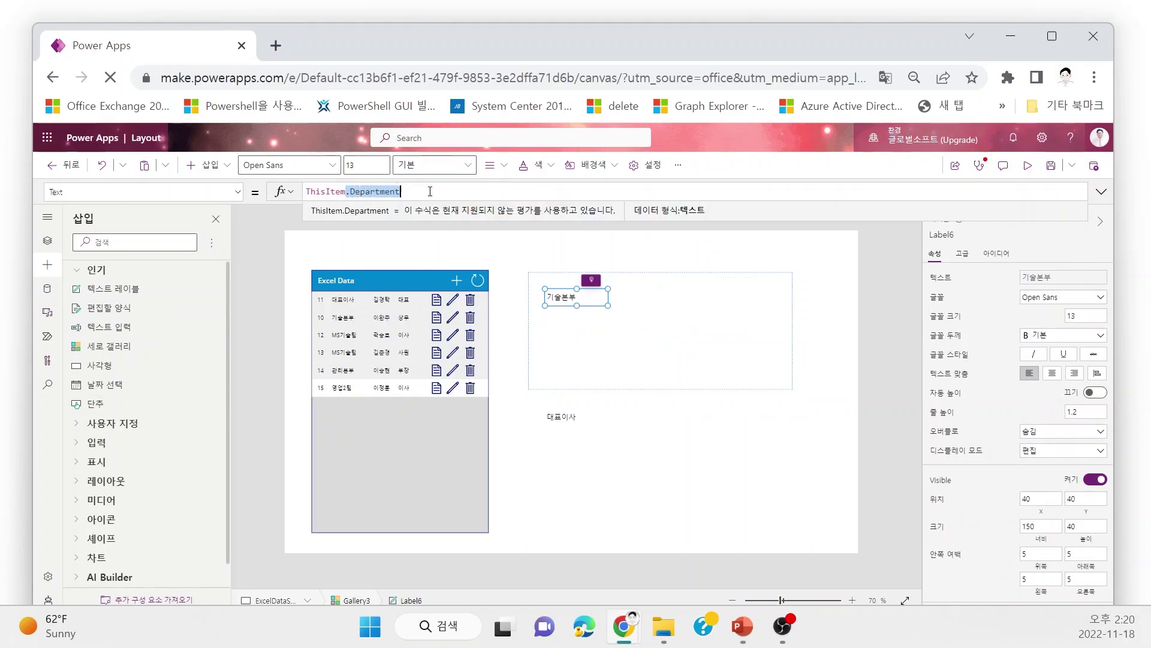
left_click(612, 336)
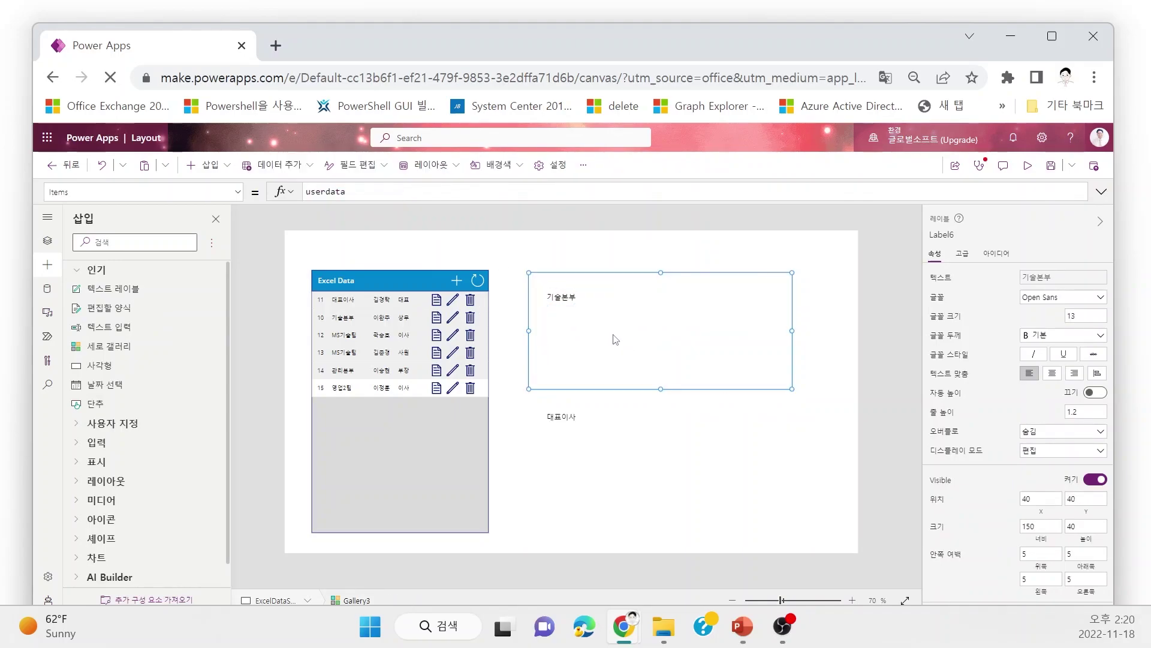
left_click(571, 295)
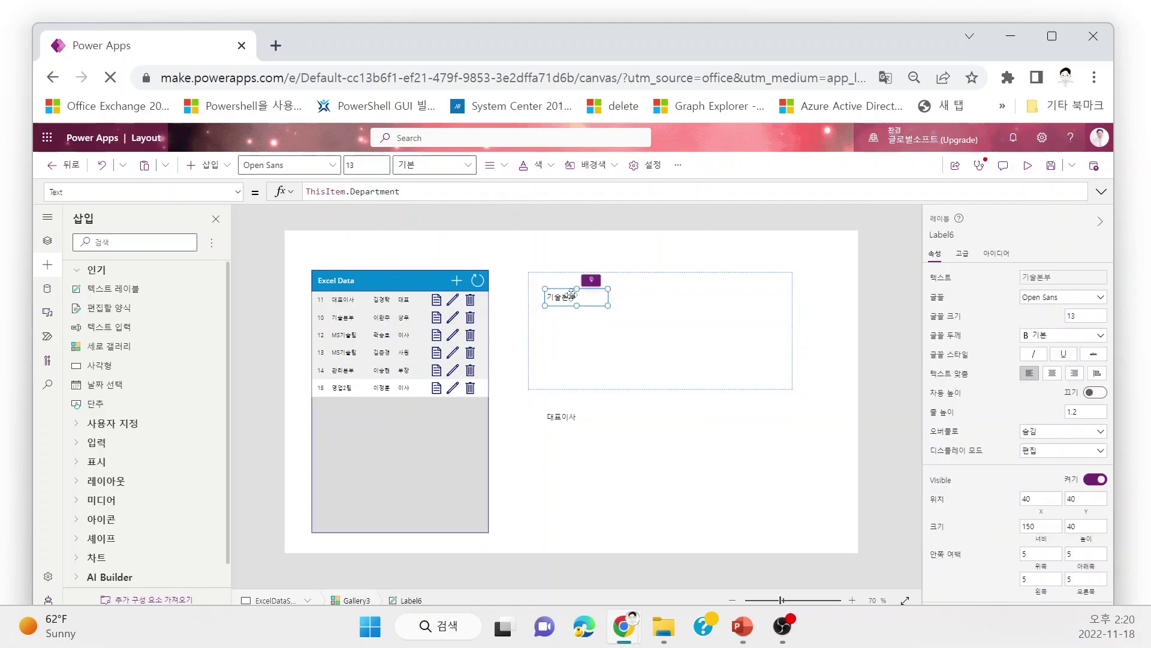
Move the Department label to X 24, Y 0 in the template and set its font size to 10
left_click(714, 330)
left_click_drag(561, 304, 561, 283)
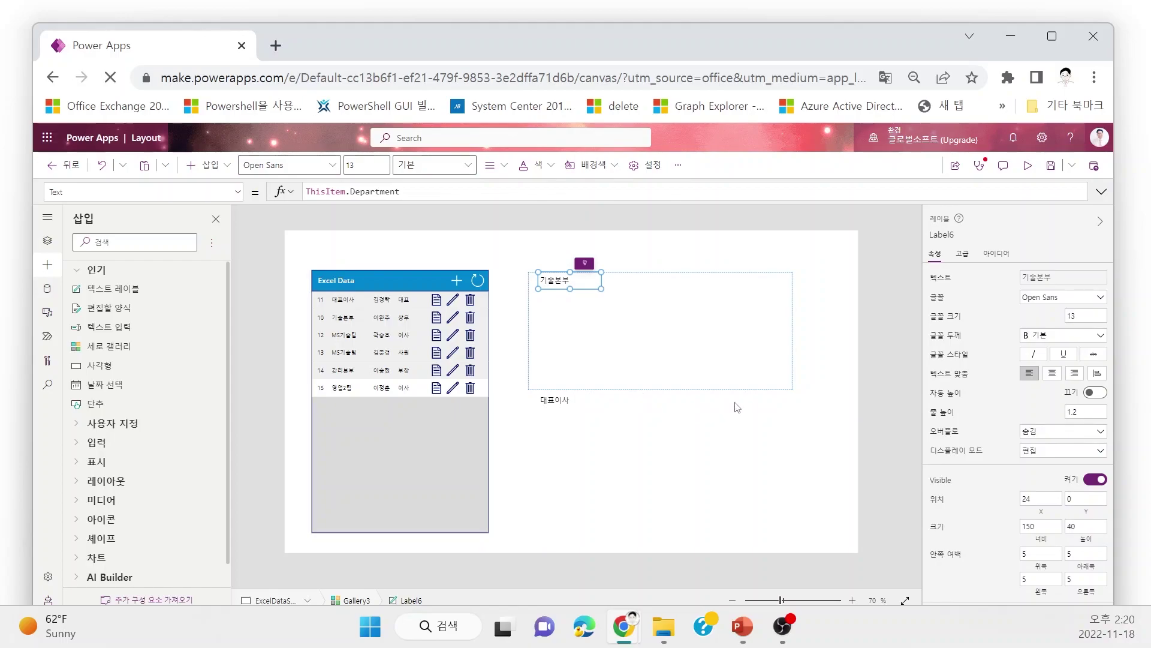
left_click(1068, 316)
type("1")
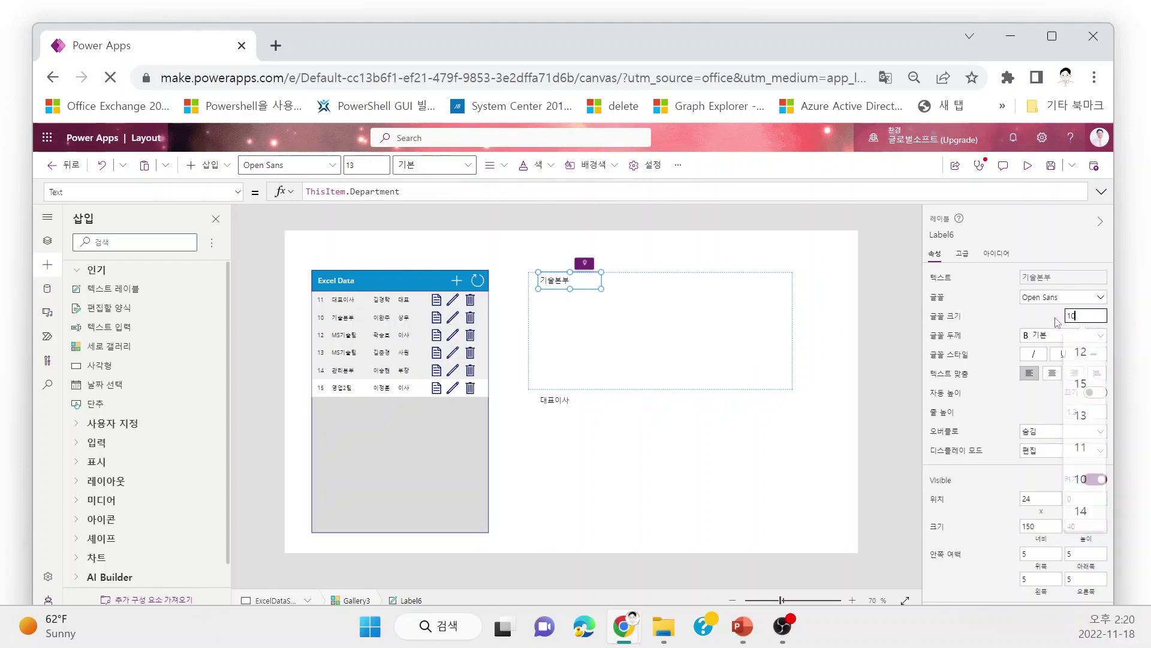
left_click(679, 382)
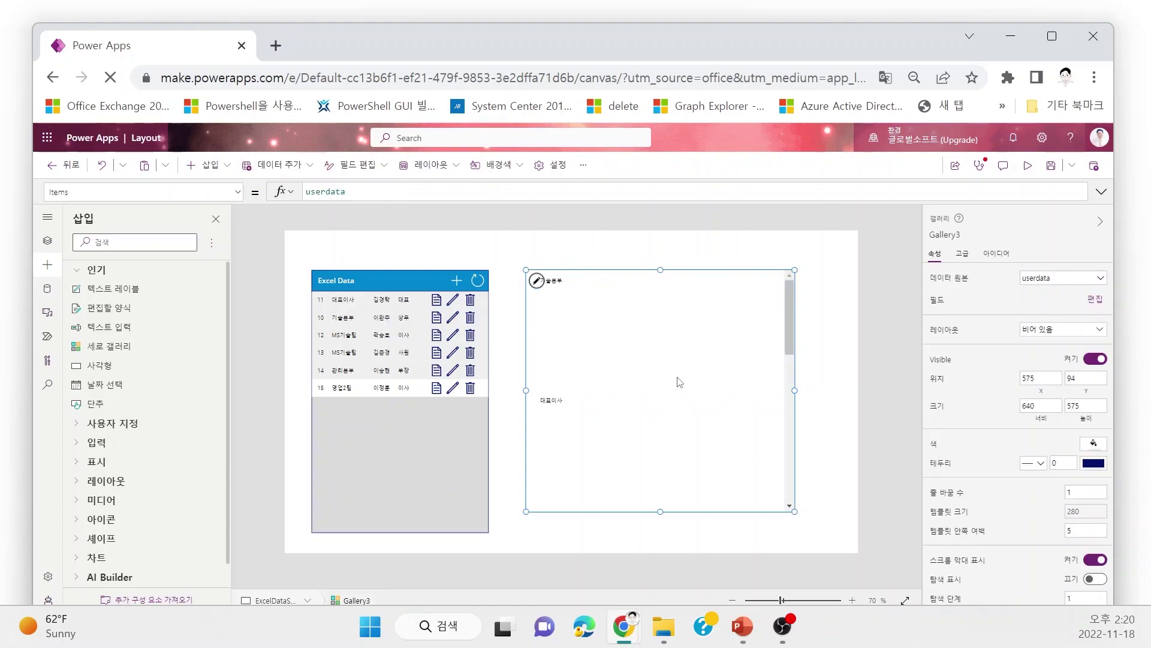
Replace the new gallery's TemplateSize formula with 42
left_click(647, 341)
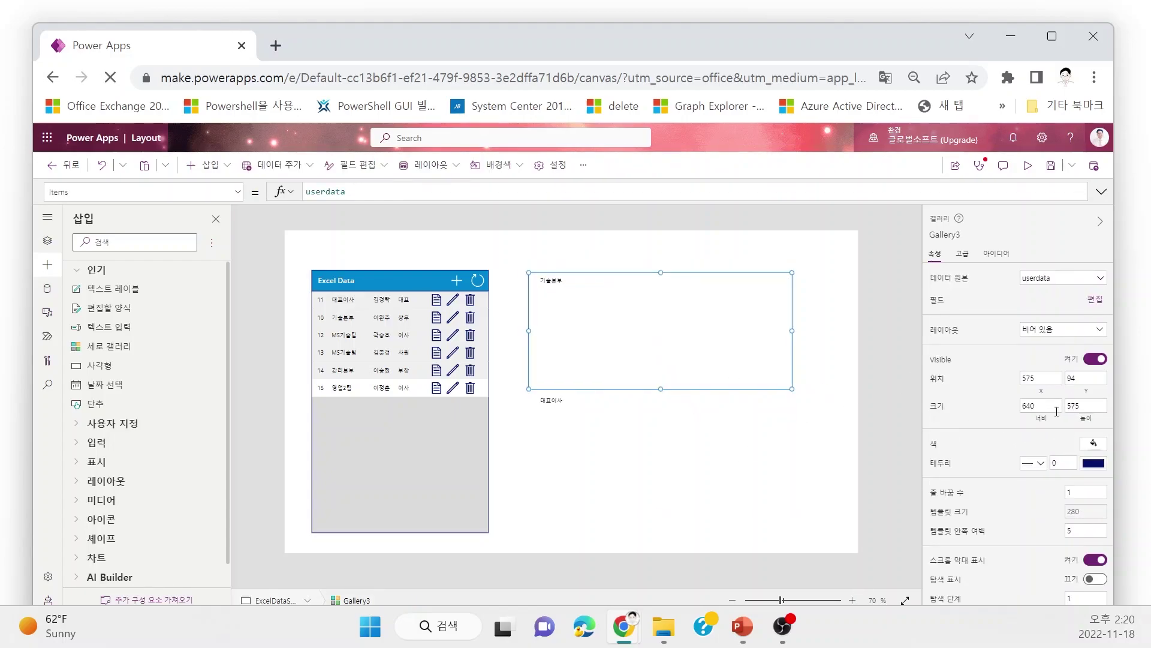
scroll(1054, 394, "down", 1)
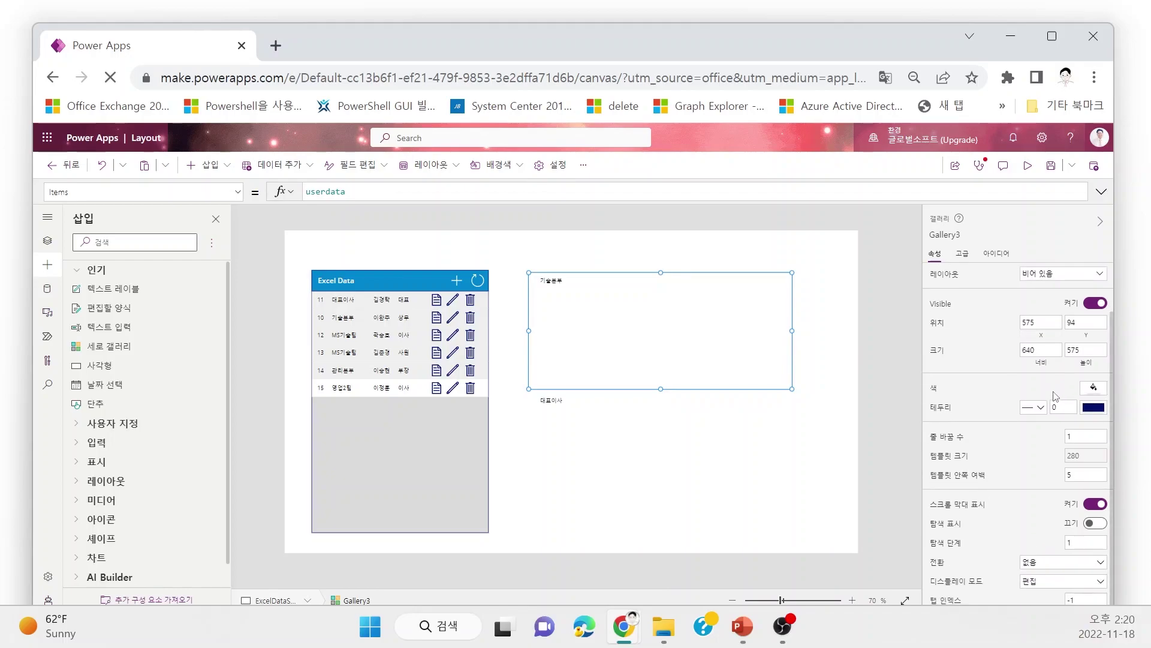
left_click(1081, 459)
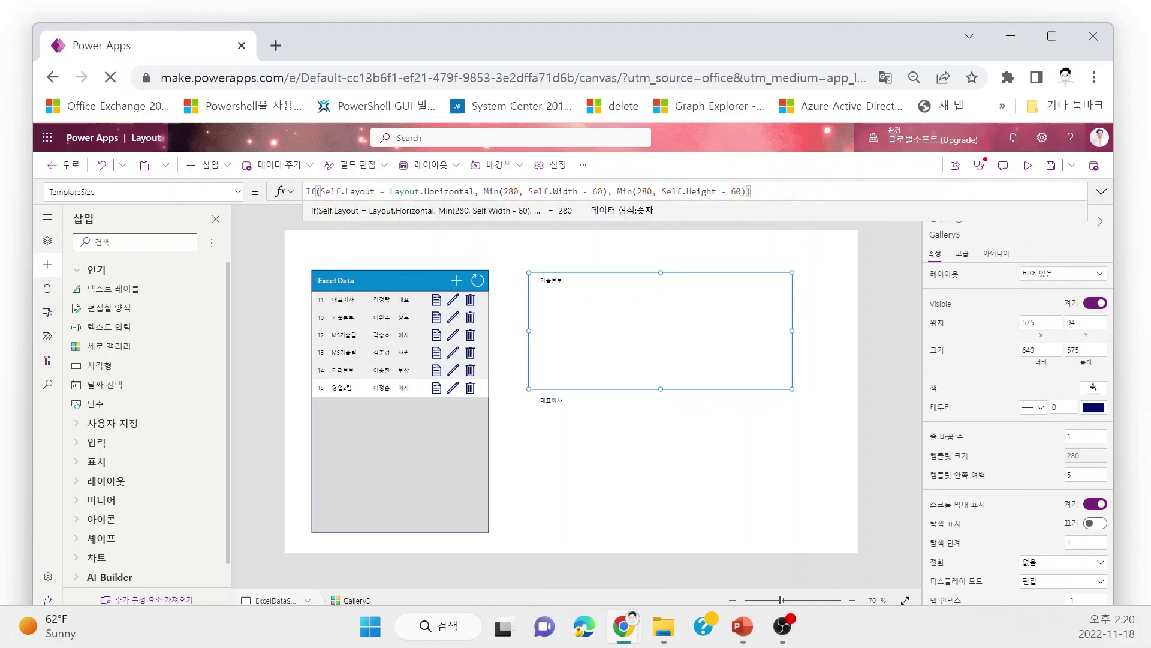
triple_click(366, 193)
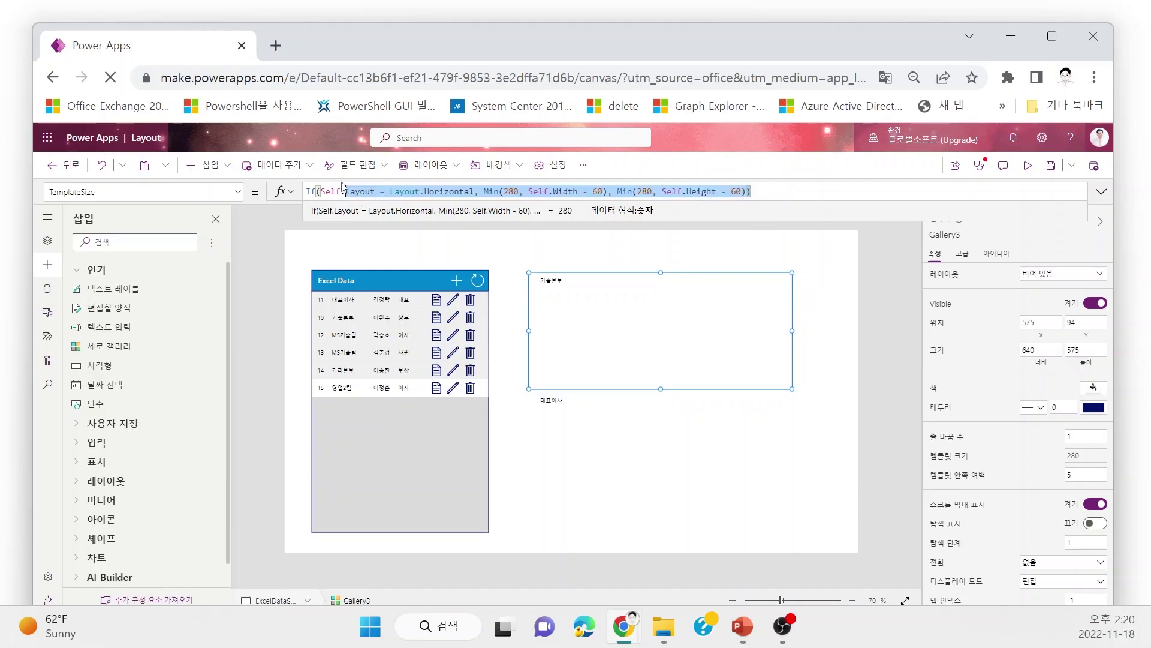
type("42")
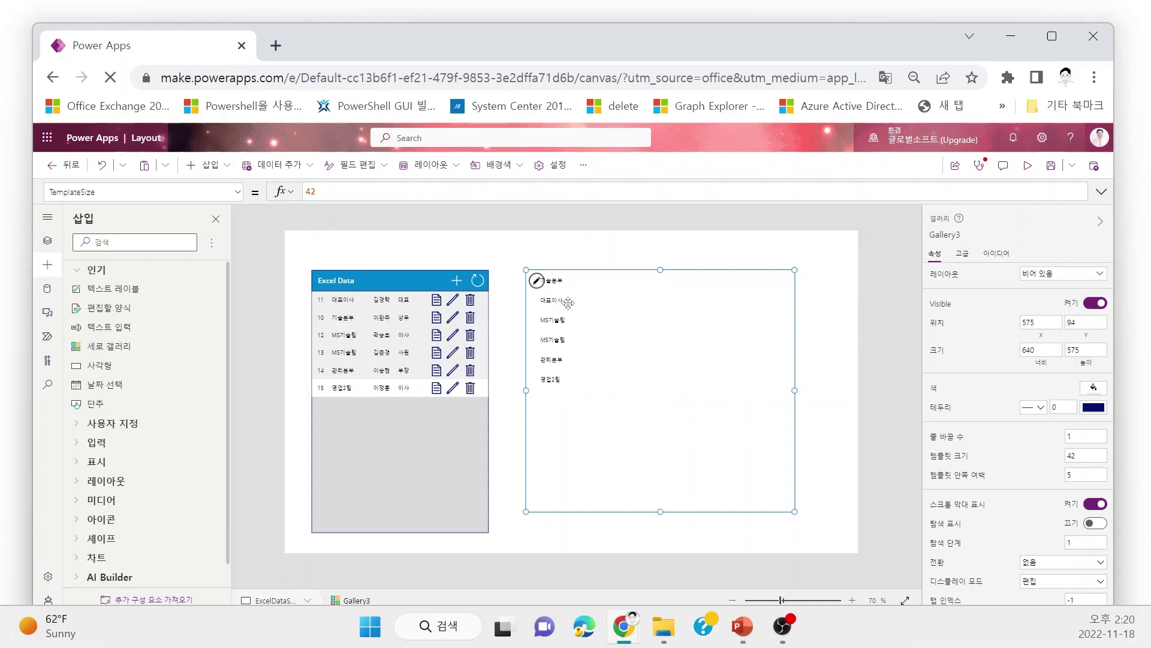
Fill the new gallery's background with a dark gray theme color
left_click(568, 279)
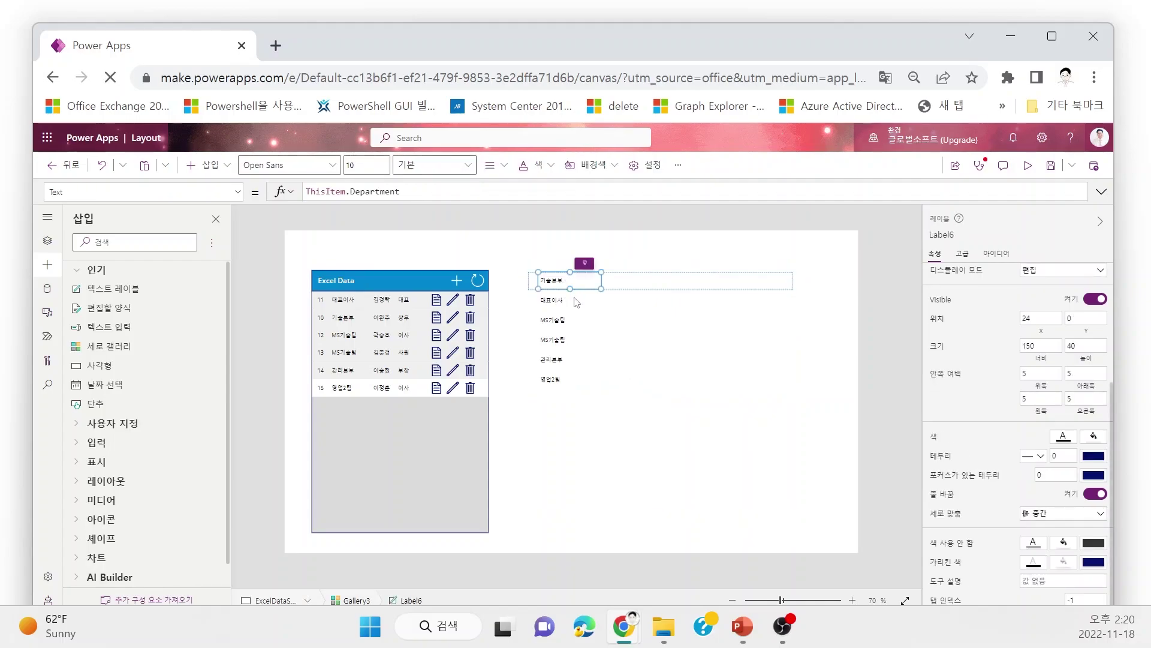
left_click(575, 302)
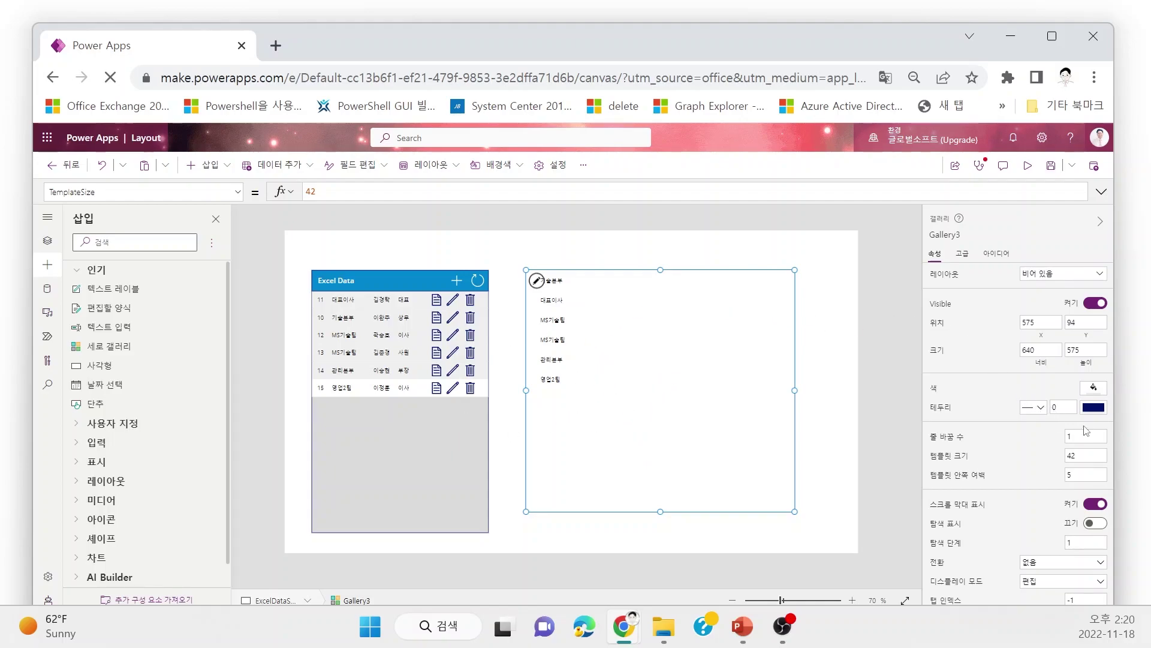
left_click(1094, 391)
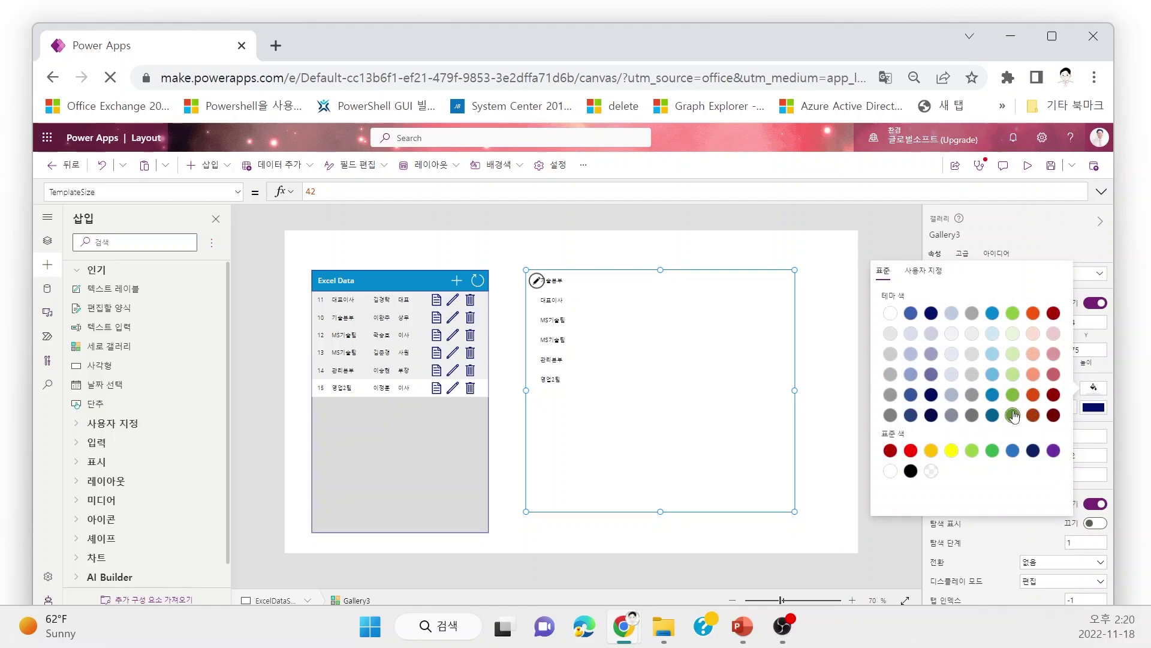
left_click(972, 395)
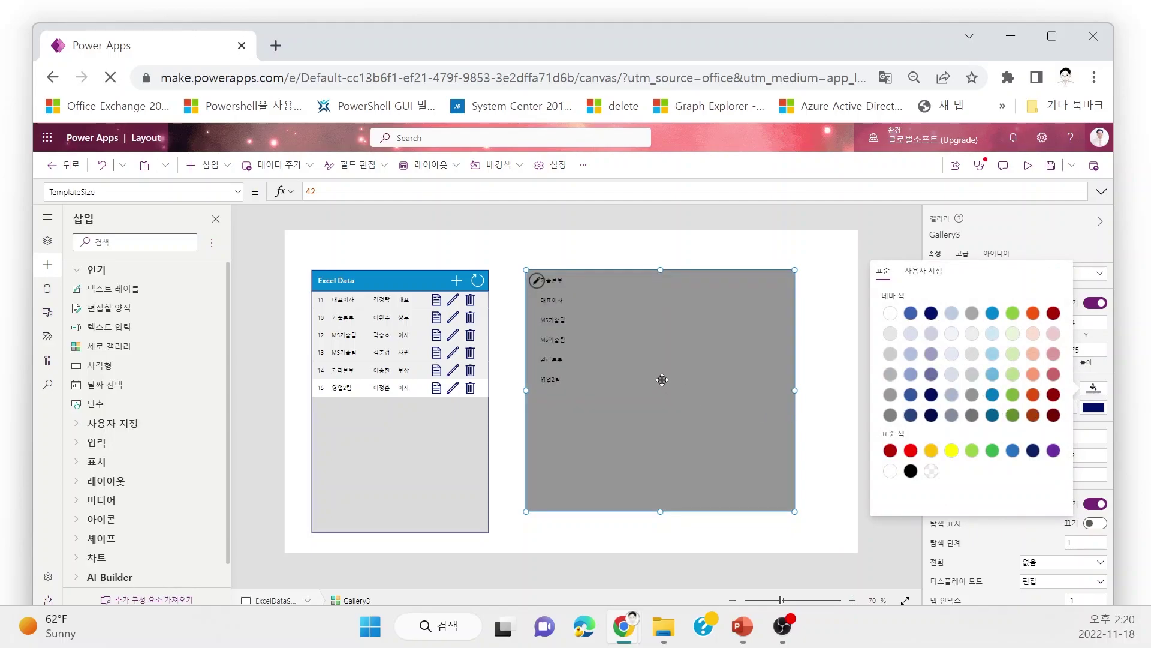
left_click(662, 380)
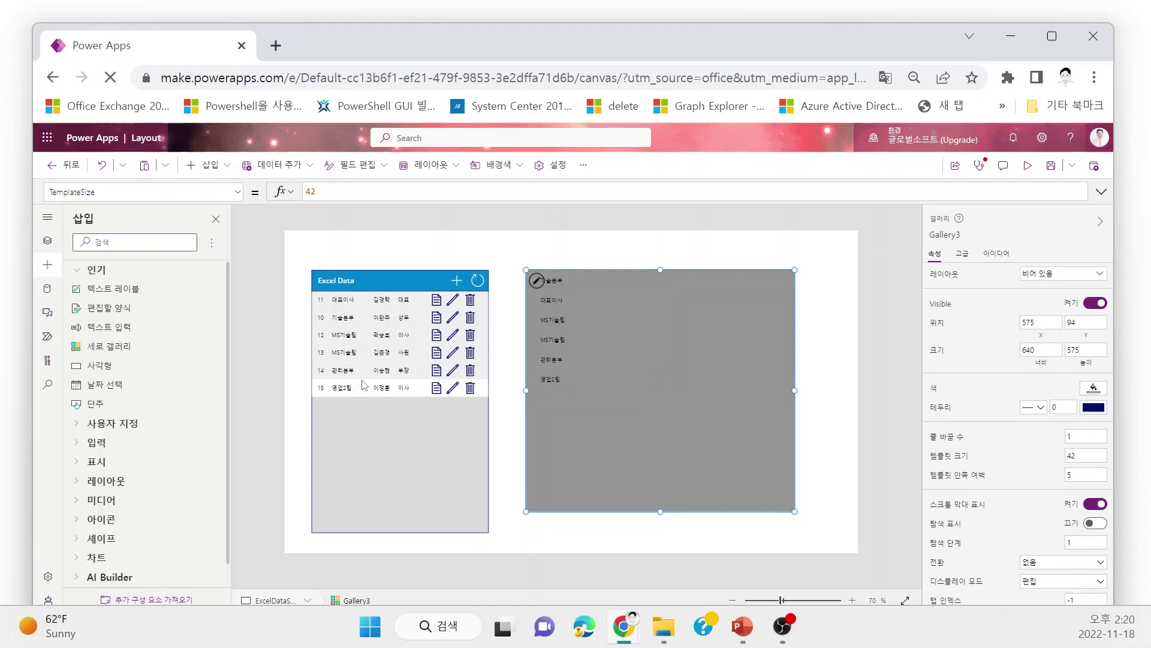
Select different rows in the Excel Data gallery to check their highlighting, and display the new gallery's TemplateFill property
left_click(368, 393)
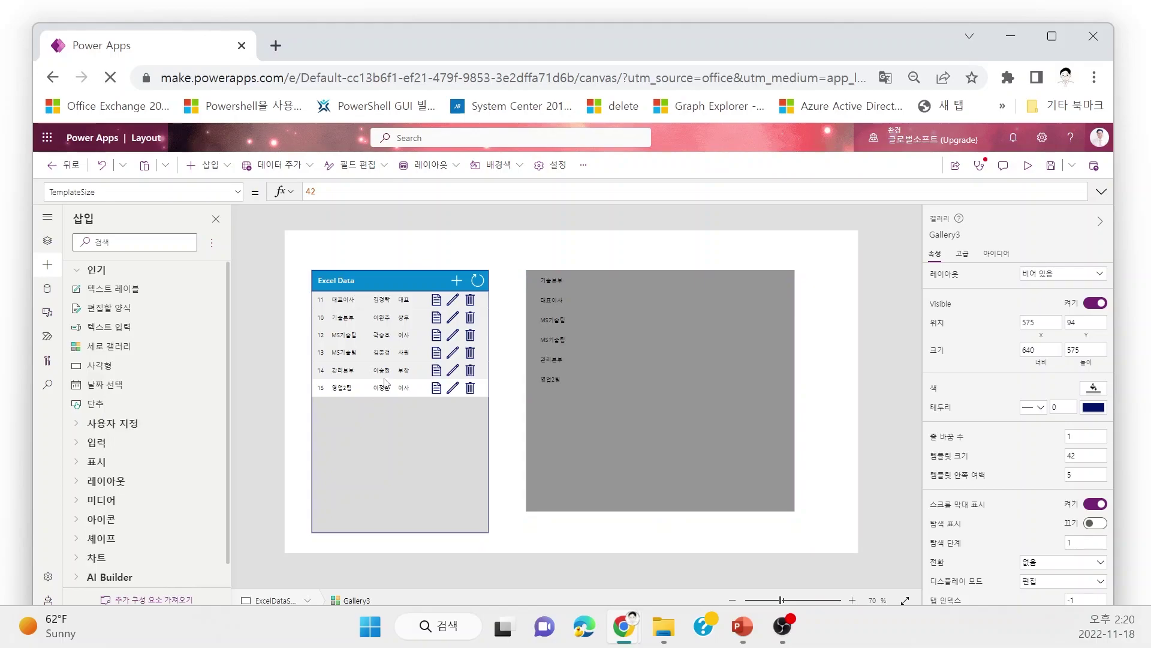
left_click(377, 343)
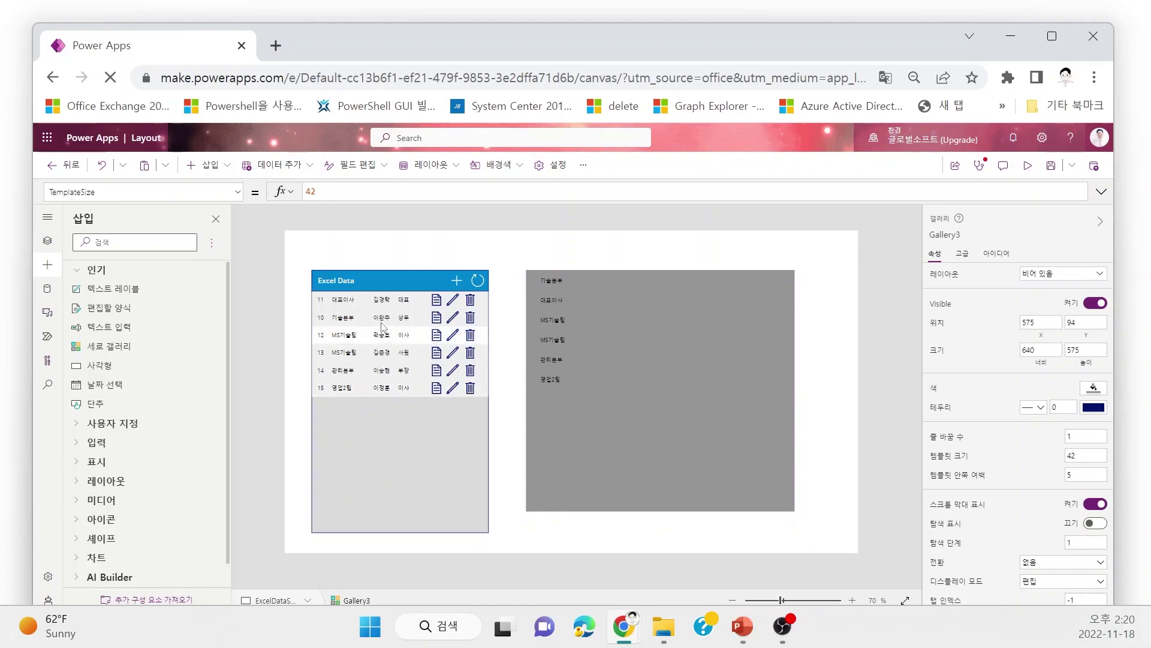
left_click(563, 315)
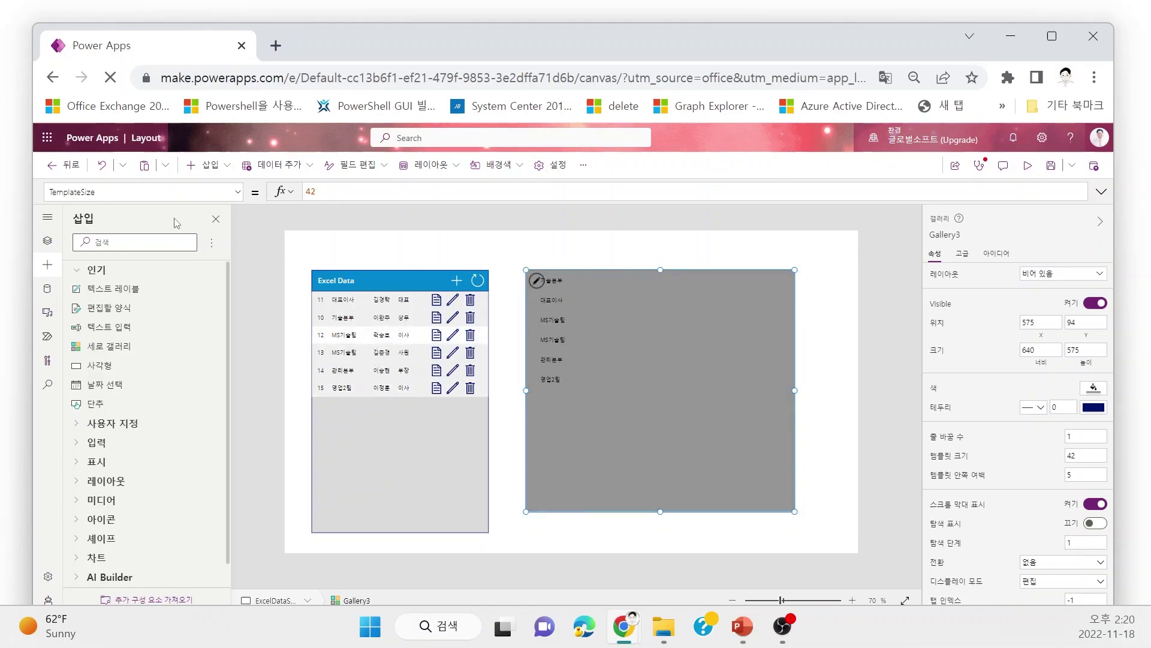
left_click(237, 192)
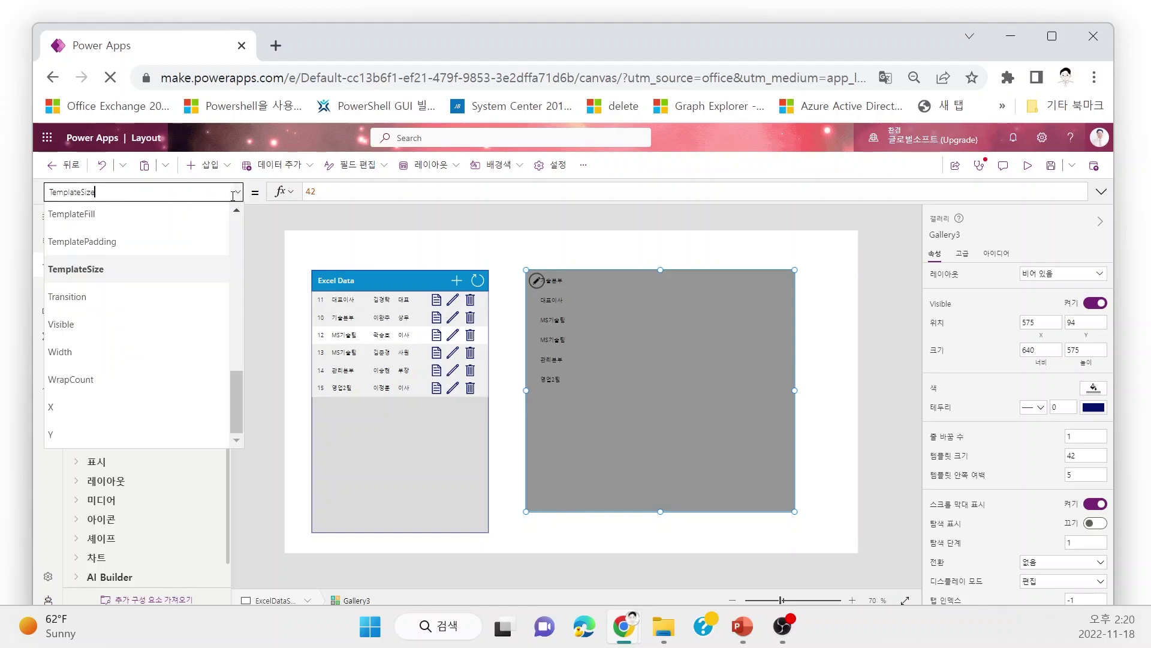
left_click(114, 221)
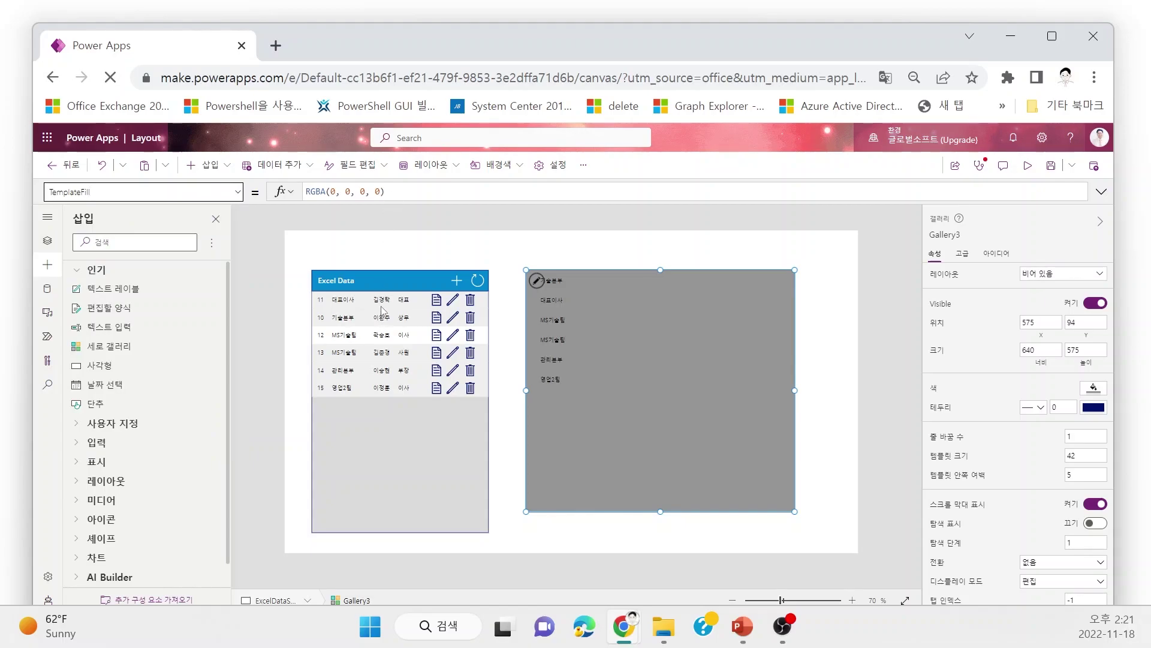
Copy the Excel Data gallery's TemplateFill formula, If(ThisItem.IsSelected,White,RGBA(240, 240, 240, 1)), into the new gallery's TemplateFill
left_click(404, 412)
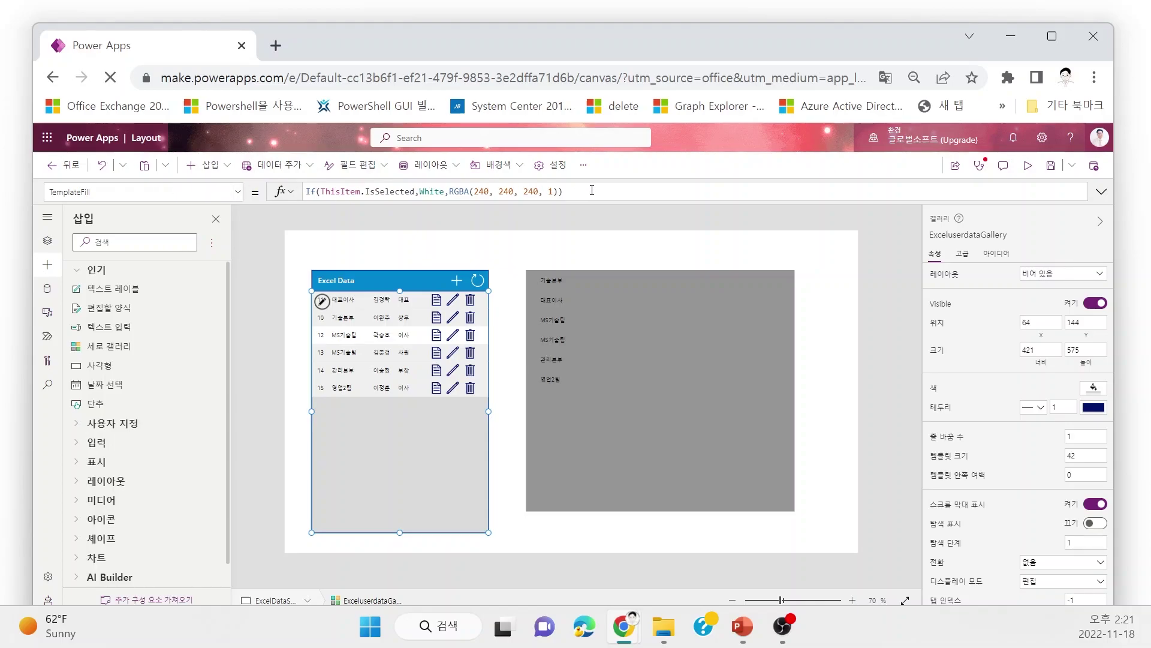
left_click_drag(563, 192, 306, 192)
key("ctrl+c")
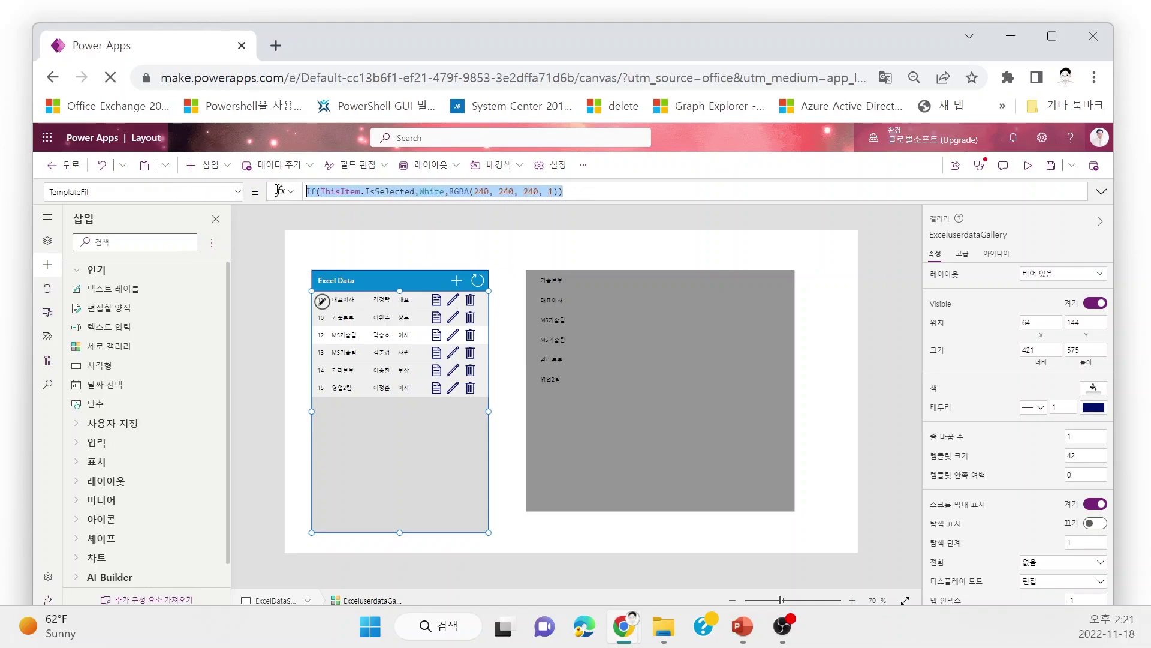
left_click(655, 421)
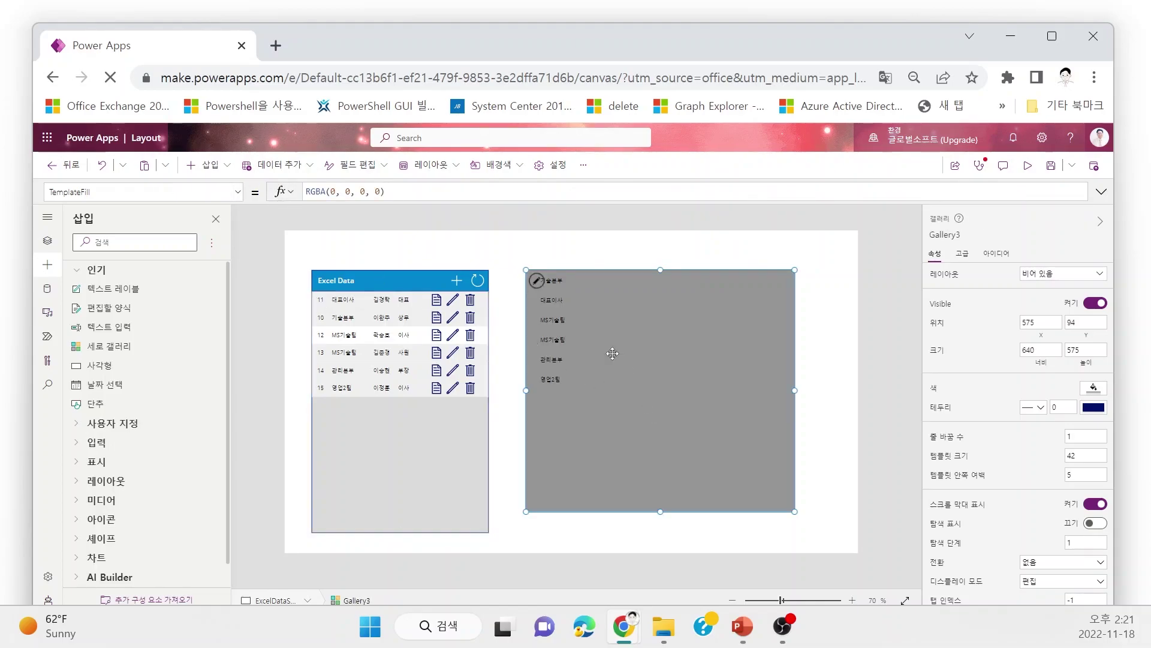
left_click(412, 192)
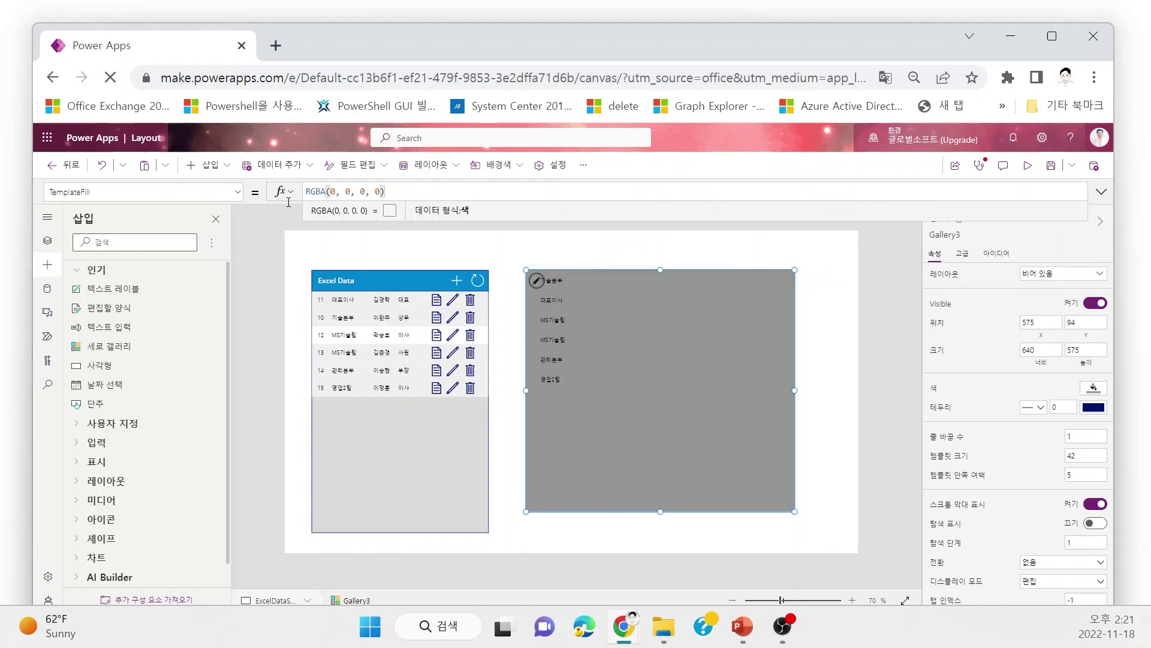
left_click_drag(412, 192, 286, 187)
key("ctrl+v")
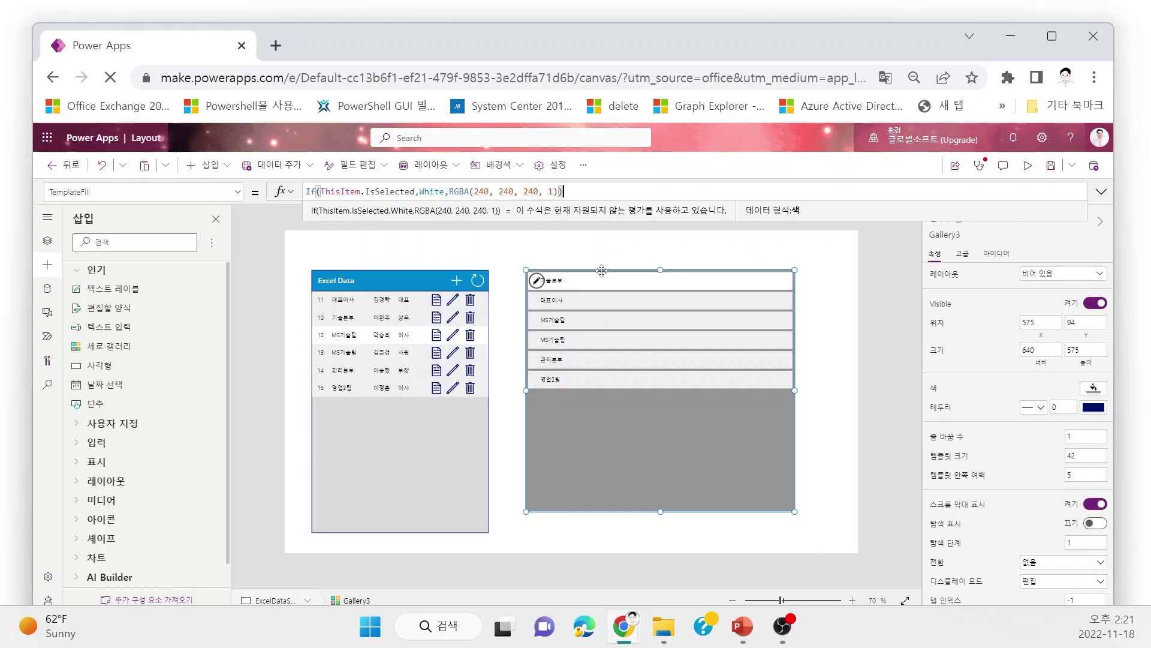
left_click(845, 431)
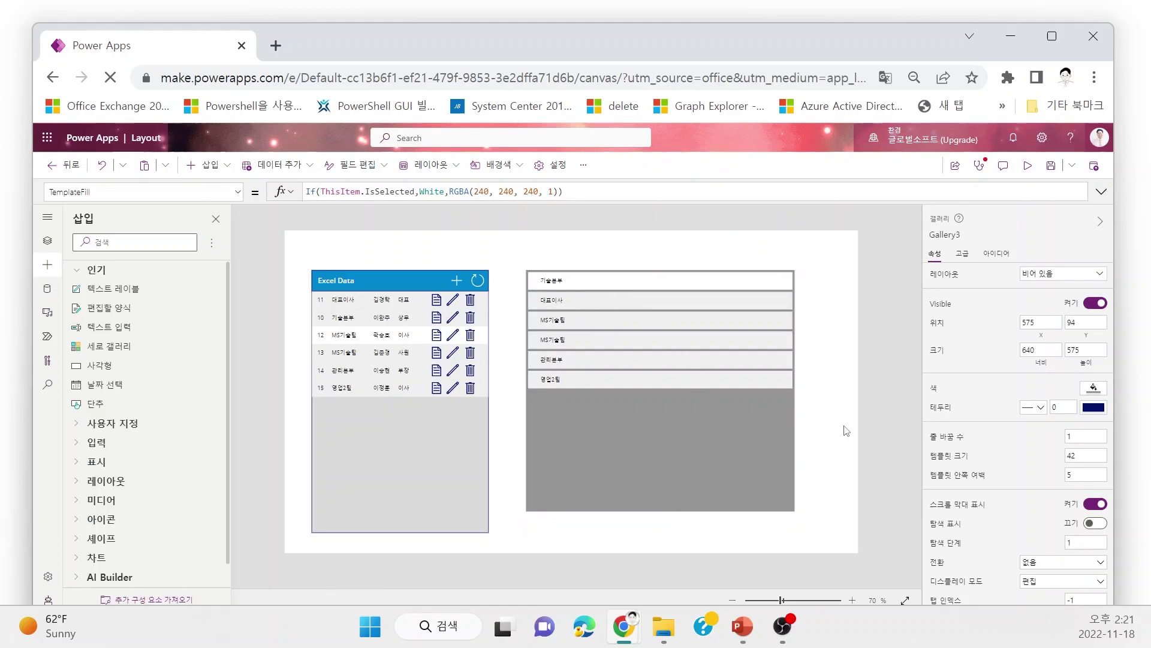
Set the new gallery's template padding to 0
left_click(583, 350)
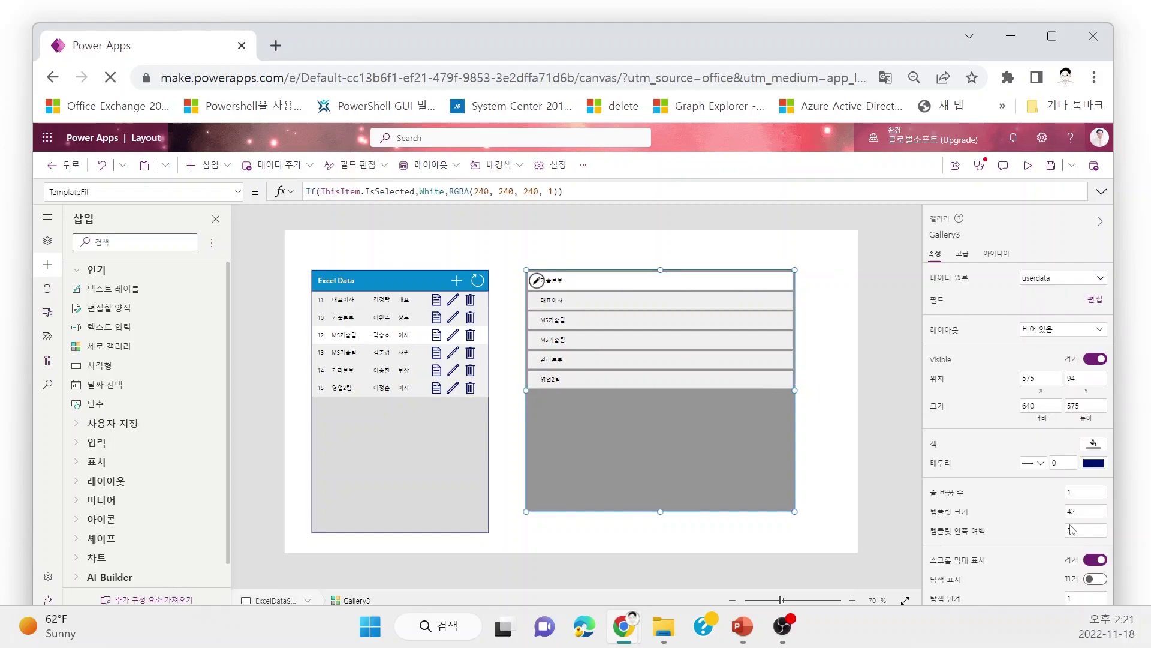
left_click_drag(1079, 533, 1062, 533)
type("0")
left_click(684, 485)
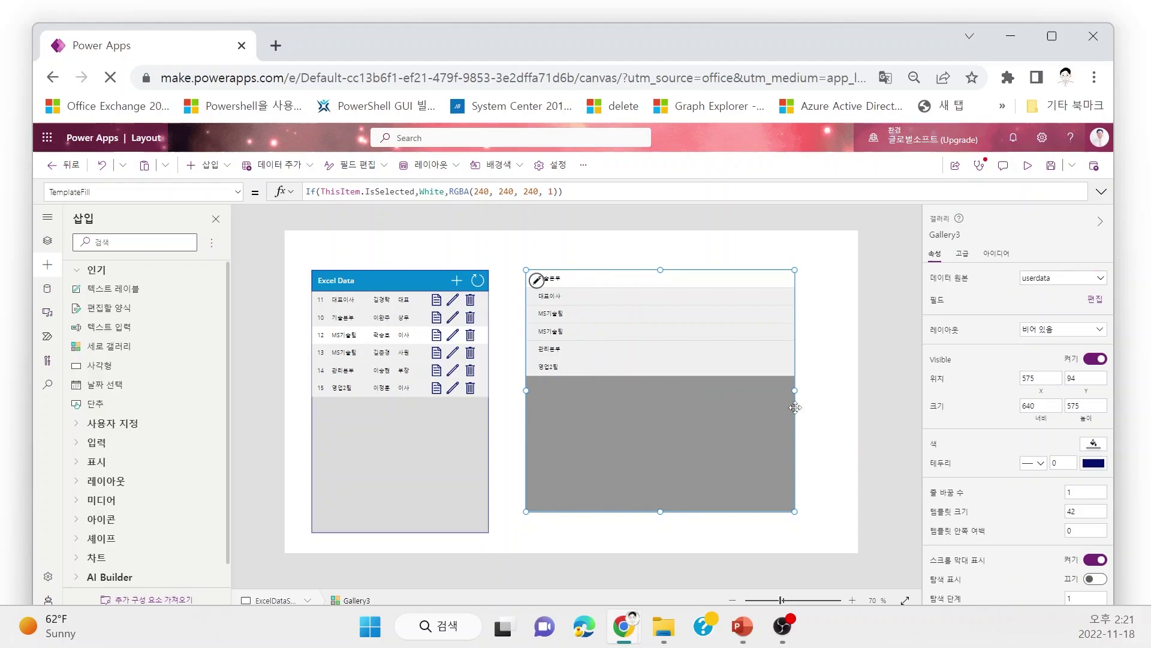
left_click(820, 391)
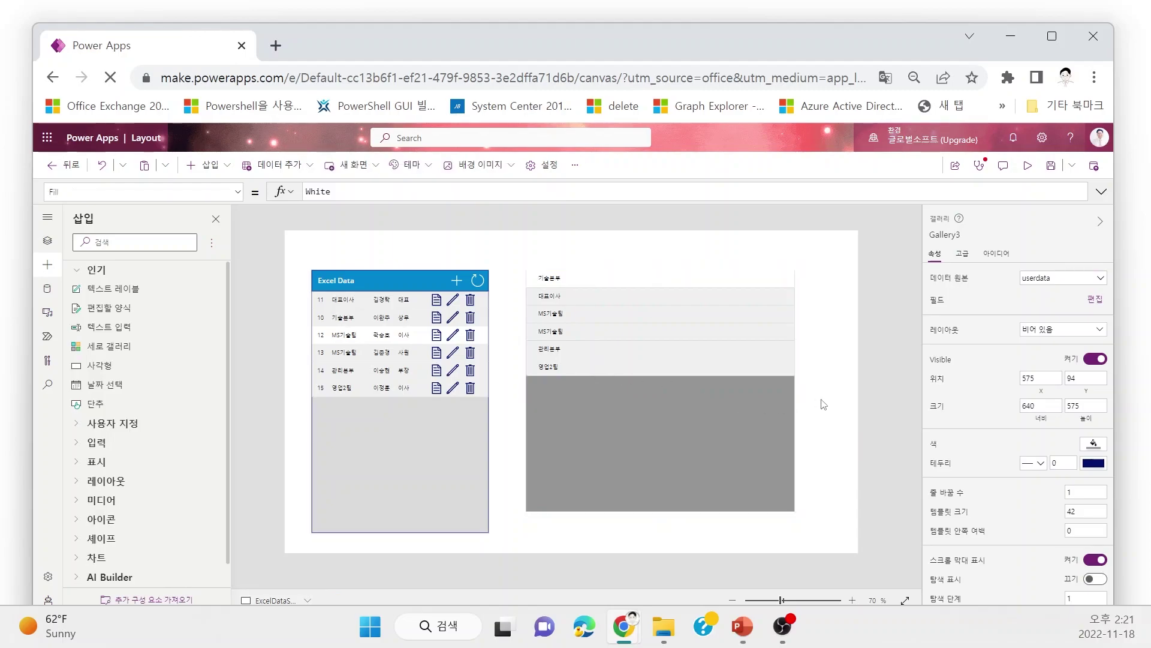
Set the new gallery's border thickness to 1 and narrow the gallery to about 468 wide
left_click(697, 424)
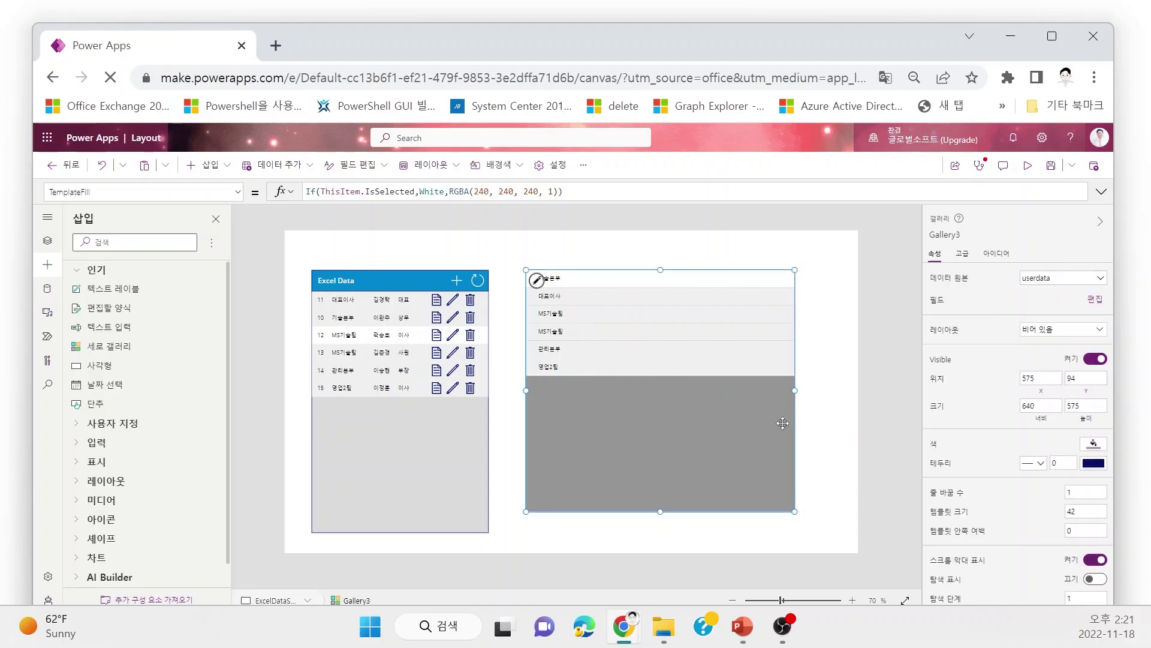
left_click(1067, 461)
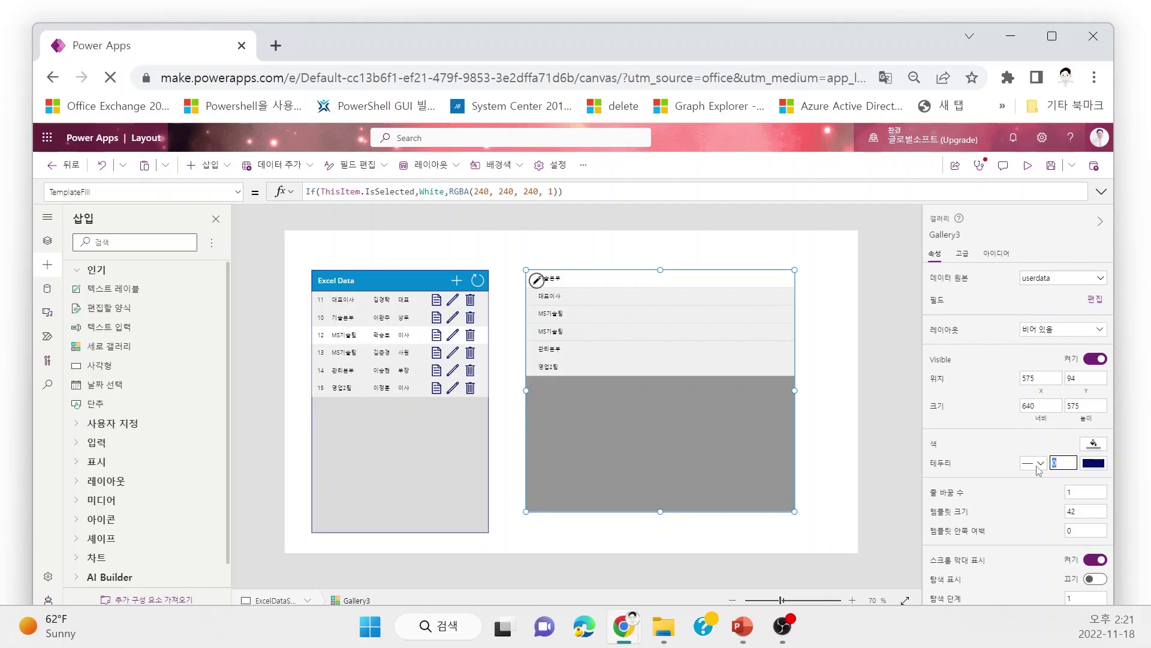
left_click(862, 513)
left_click(790, 491)
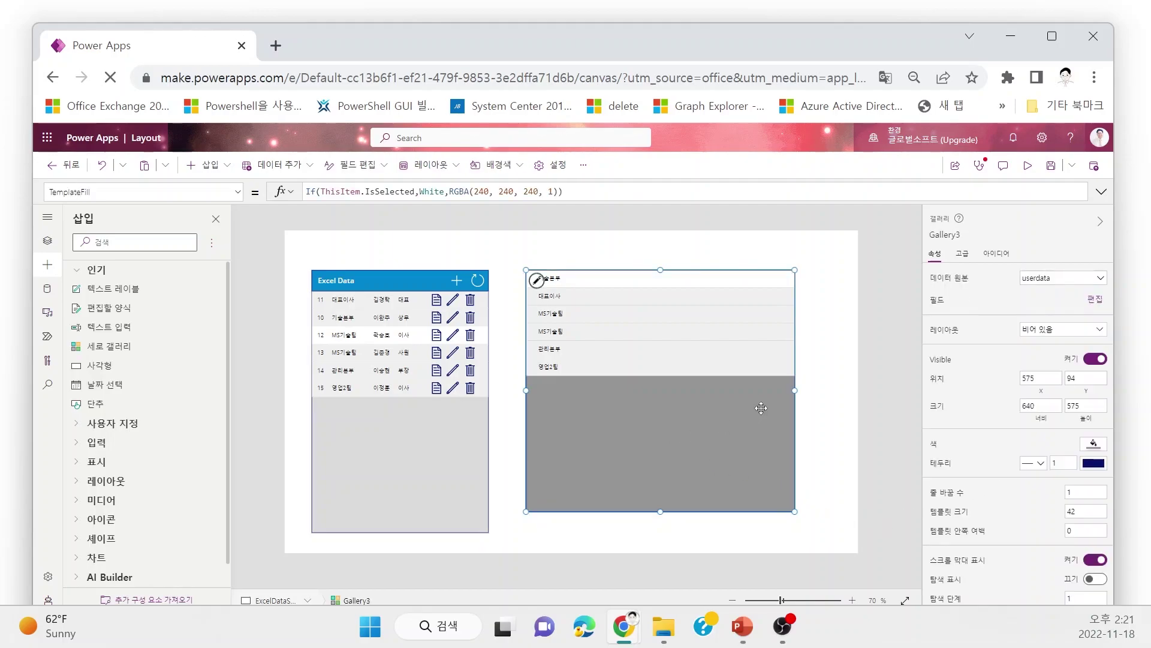
left_click_drag(794, 389, 723, 390)
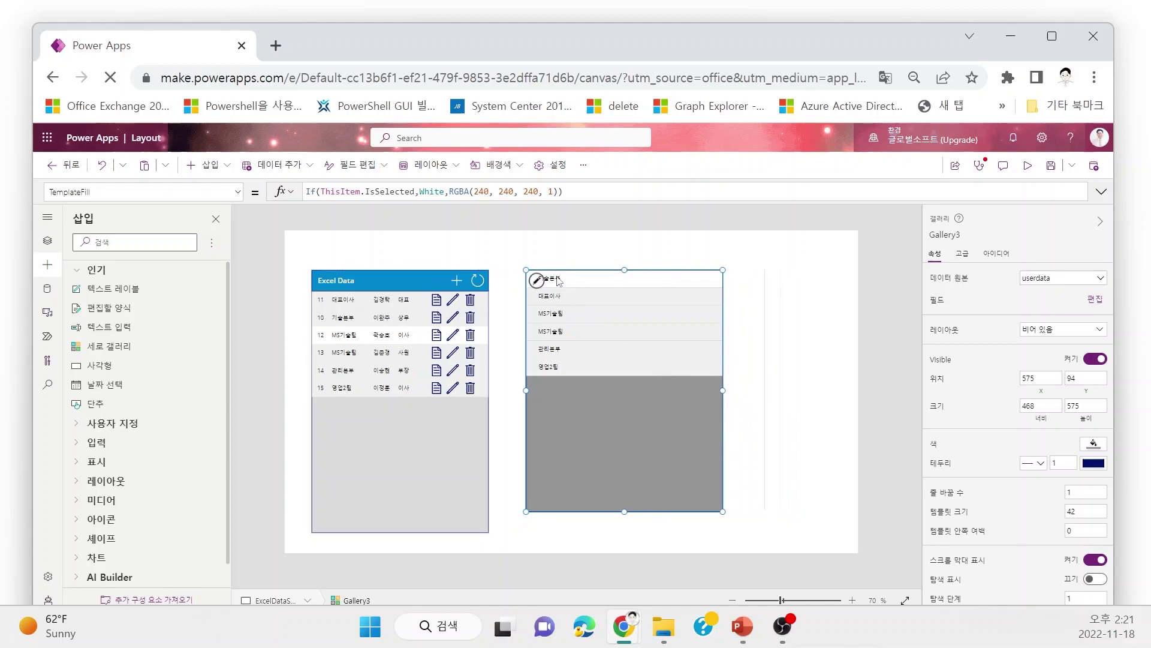
Duplicate the Department label in the new gallery's template and set the copy's Text formula to ThisItem.No
left_click(557, 277)
left_click_drag(559, 277, 524, 281)
key("ctrl+c")
key("ctrl+v")
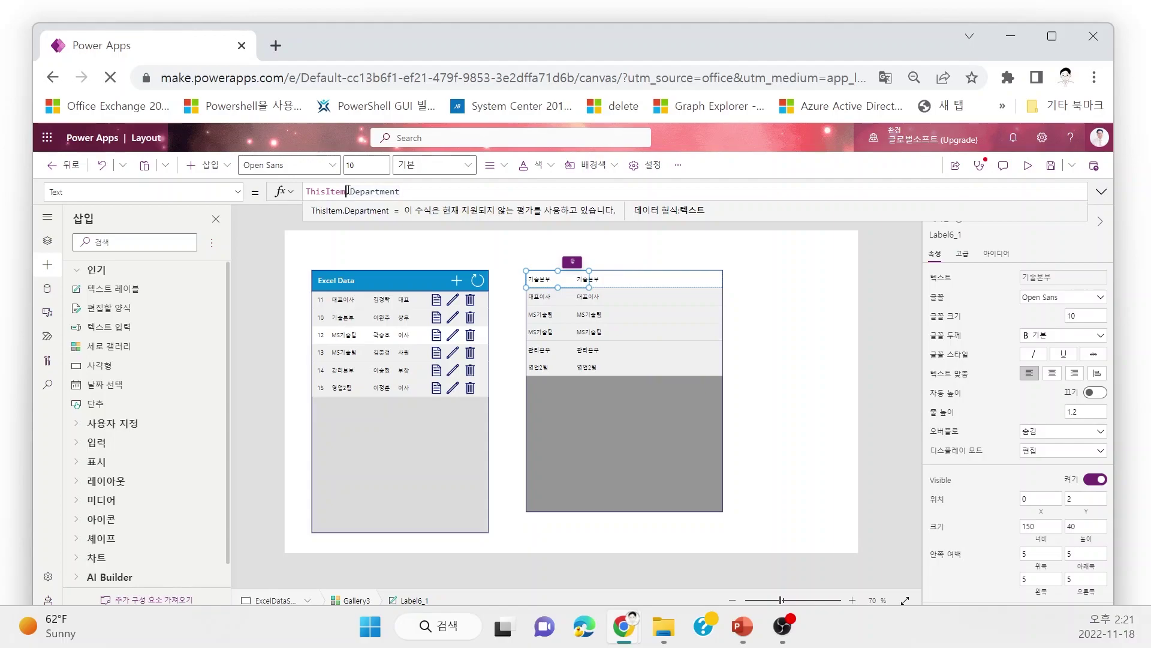
left_click_drag(346, 191, 401, 192)
type(".No")
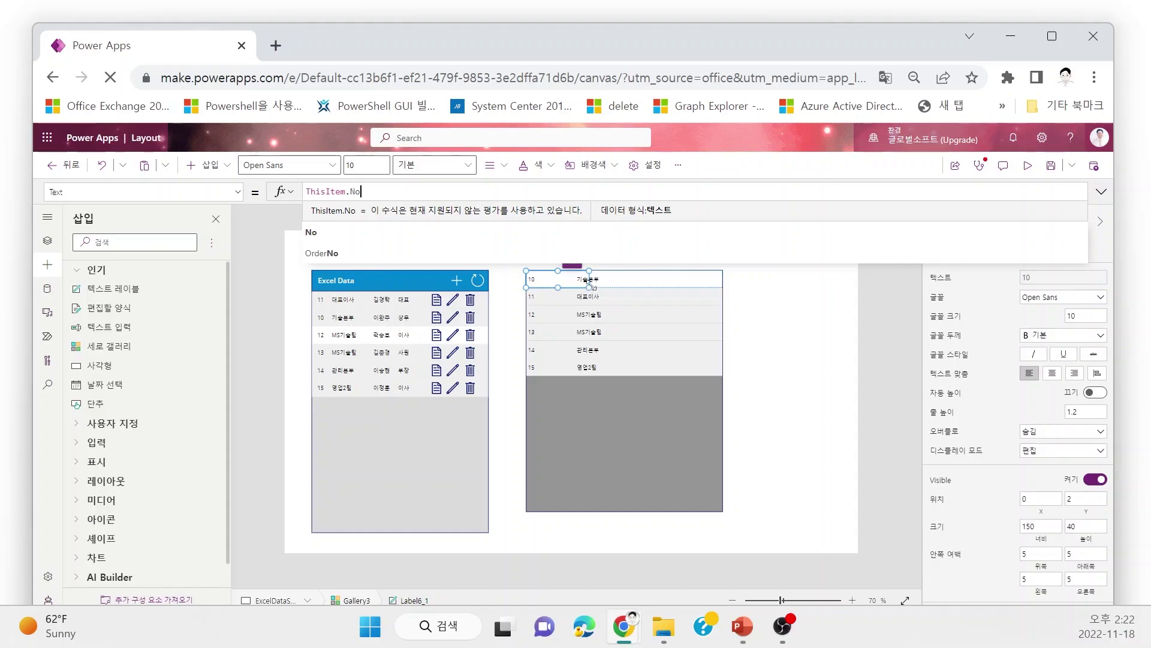
Narrow the number label so the Department label sits beside it, and place a copy of the Department label at X 165, Y 2
left_click_drag(590, 288, 624, 279)
left_click(596, 279)
key("ctrl+c")
key("ctrl+v")
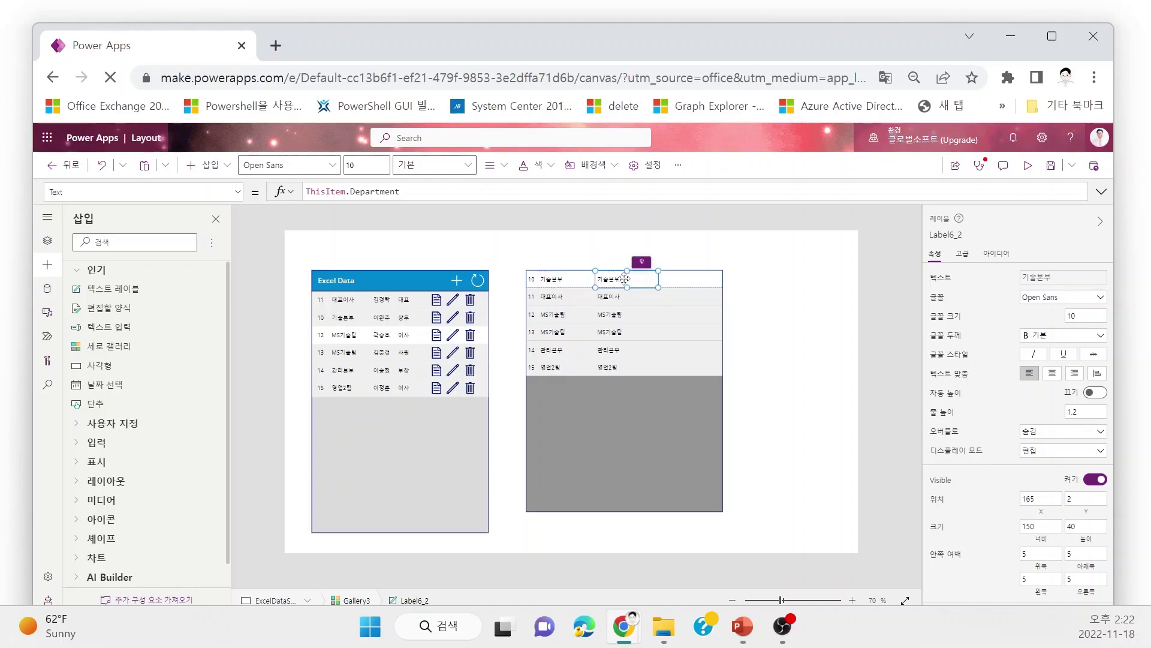
Set the copied label's Text formula to ThisItem.Name and narrow it to about 68 wide
left_click(355, 191)
left_click_drag(347, 191, 460, 187)
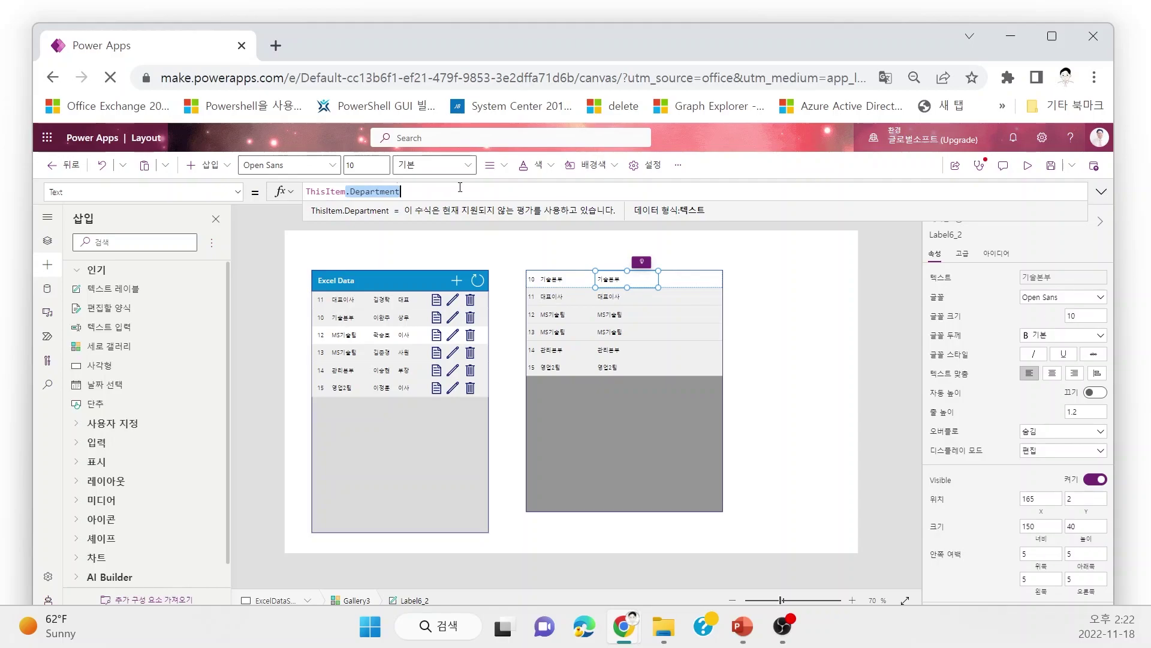
type(".N")
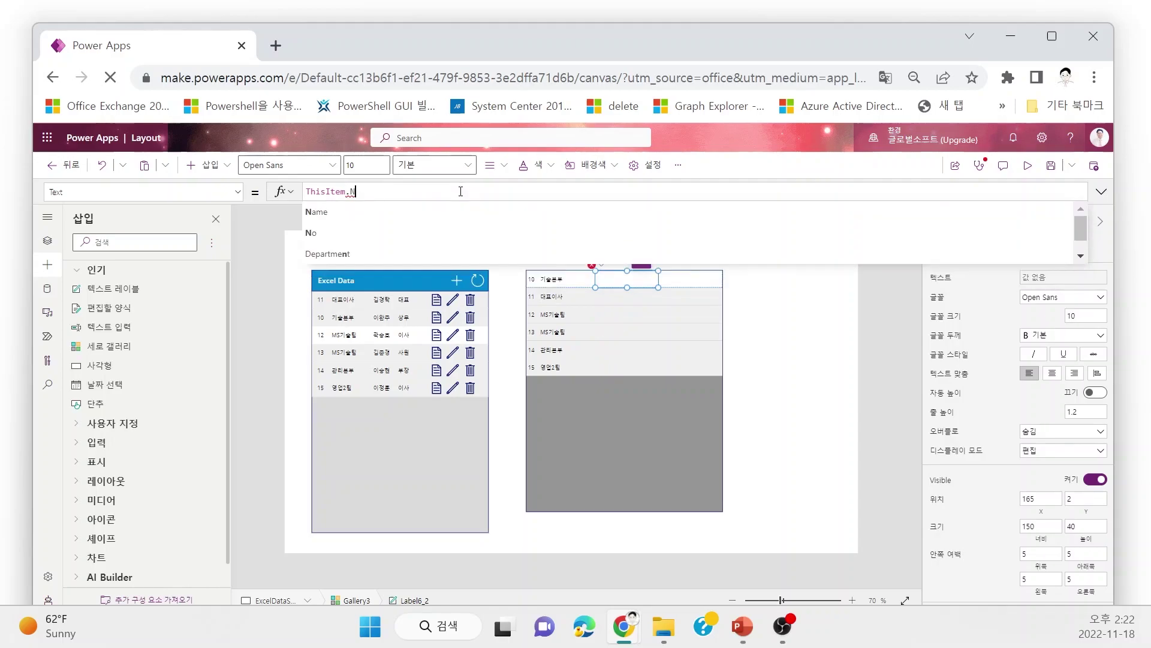
left_click(338, 215)
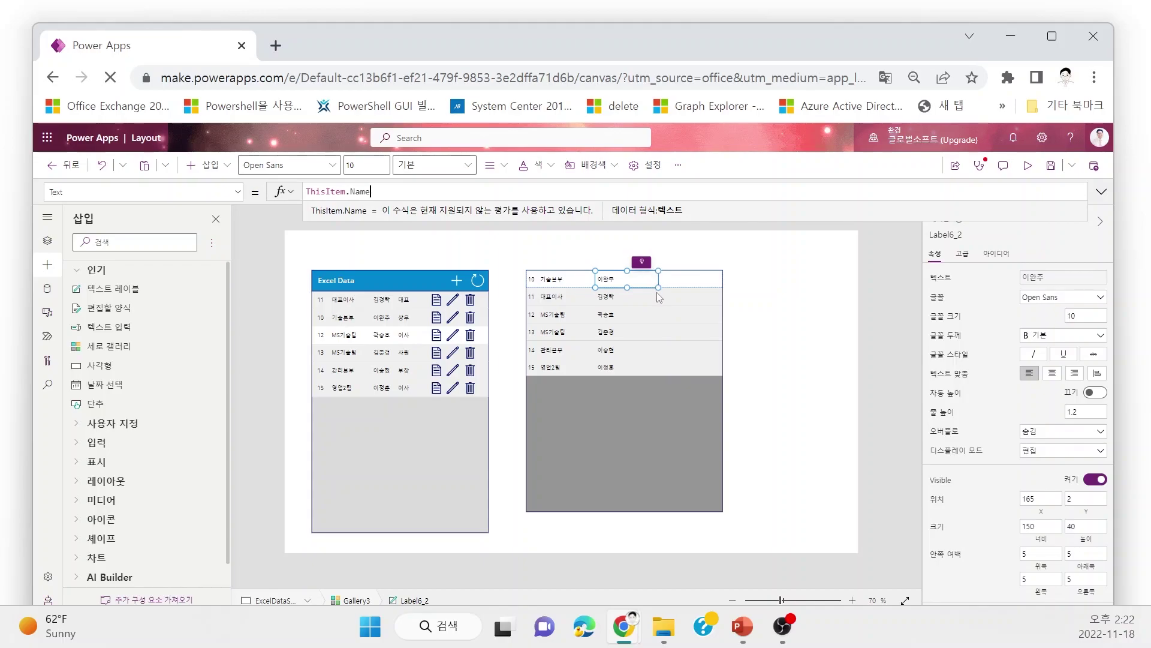
left_click_drag(659, 287, 625, 287)
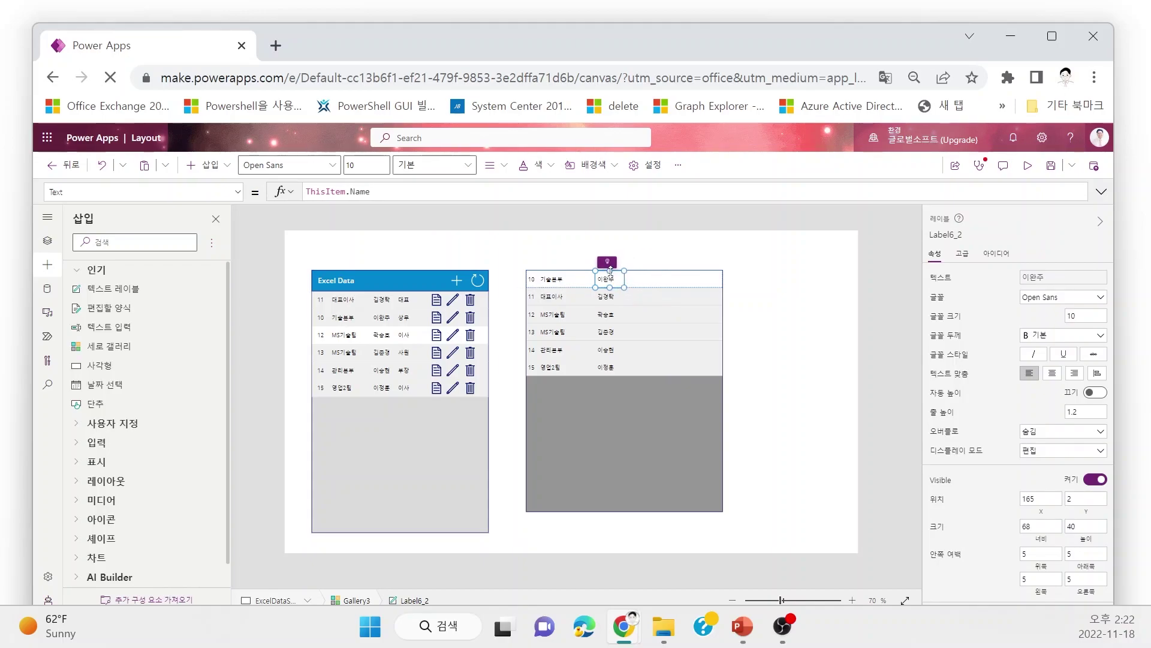
Add another label copy at X 233, Y 2 beside the Name label and set its Text formula to ThisItem.Title
key("ctrl+v")
left_click_drag(556, 281, 631, 280)
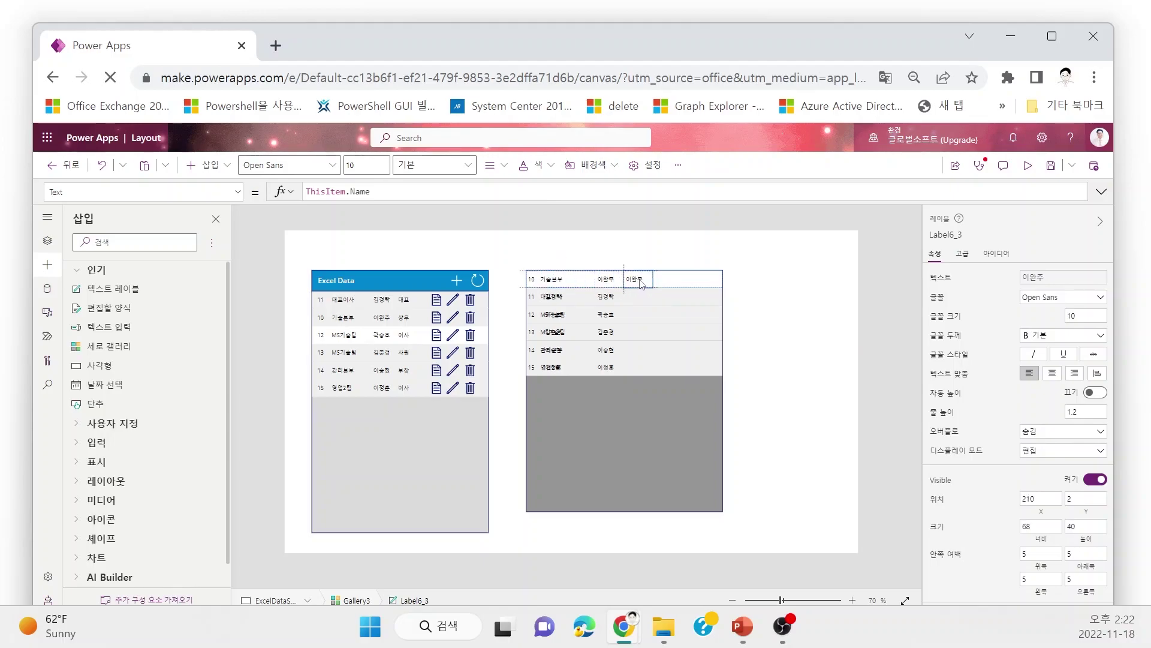
left_click(392, 192)
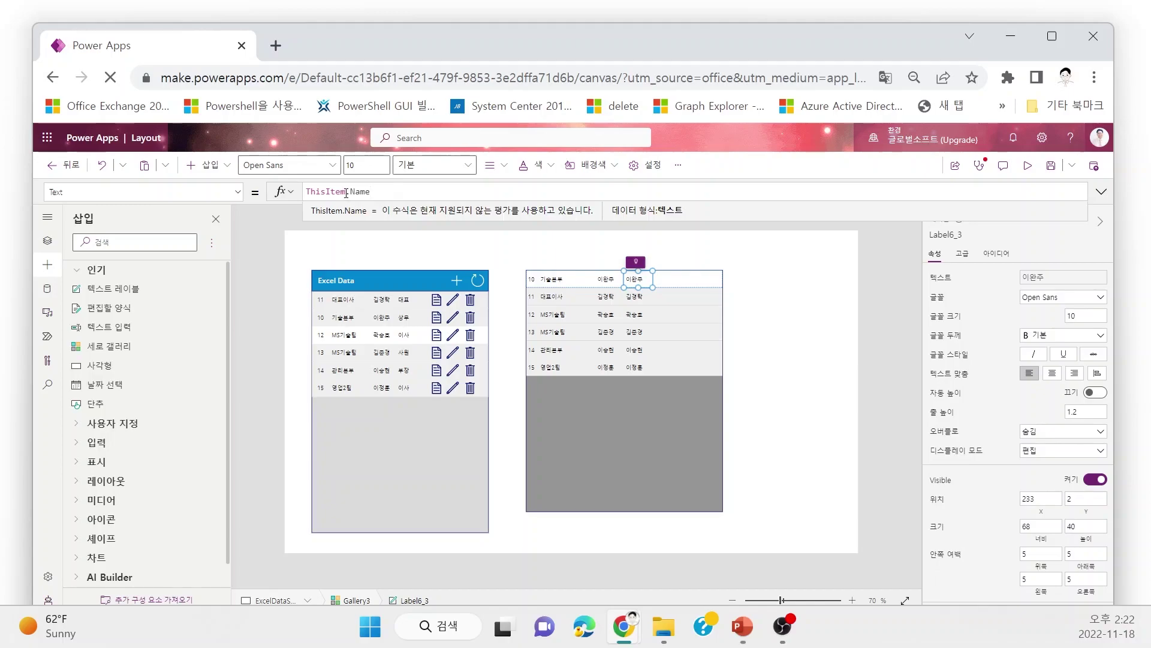
left_click_drag(355, 191, 372, 191)
key("BackSpace")
type("Ti")
left_click(376, 214)
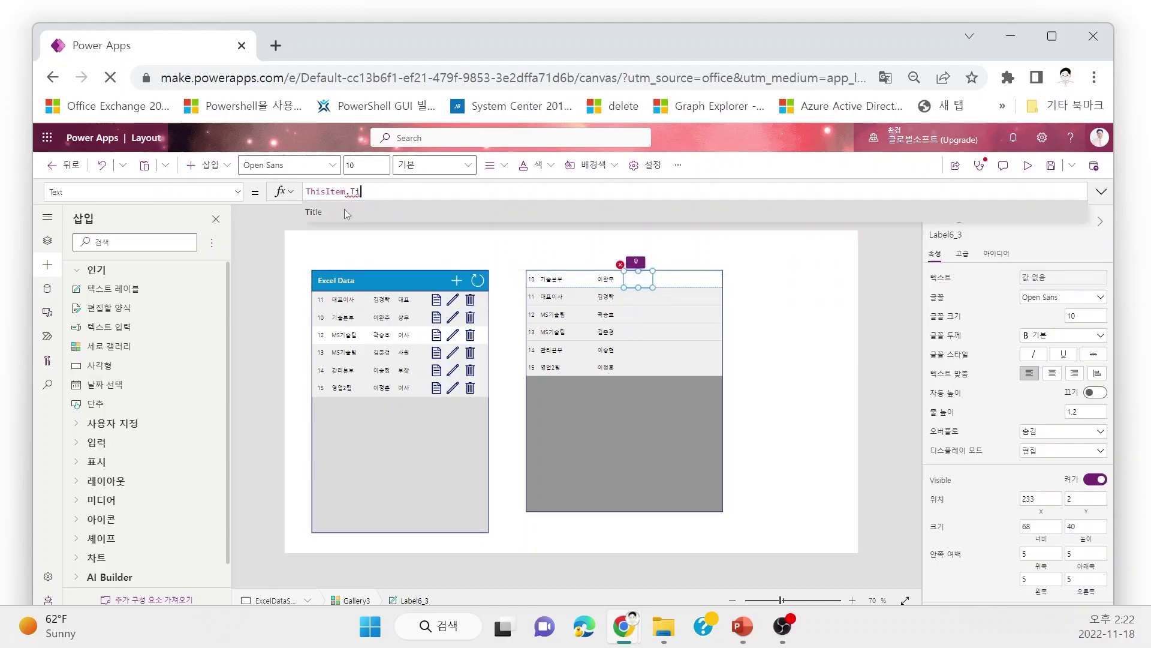
Move the new gallery to X 537, Y 144, level with the Excel Data gallery's rows
left_click(657, 297)
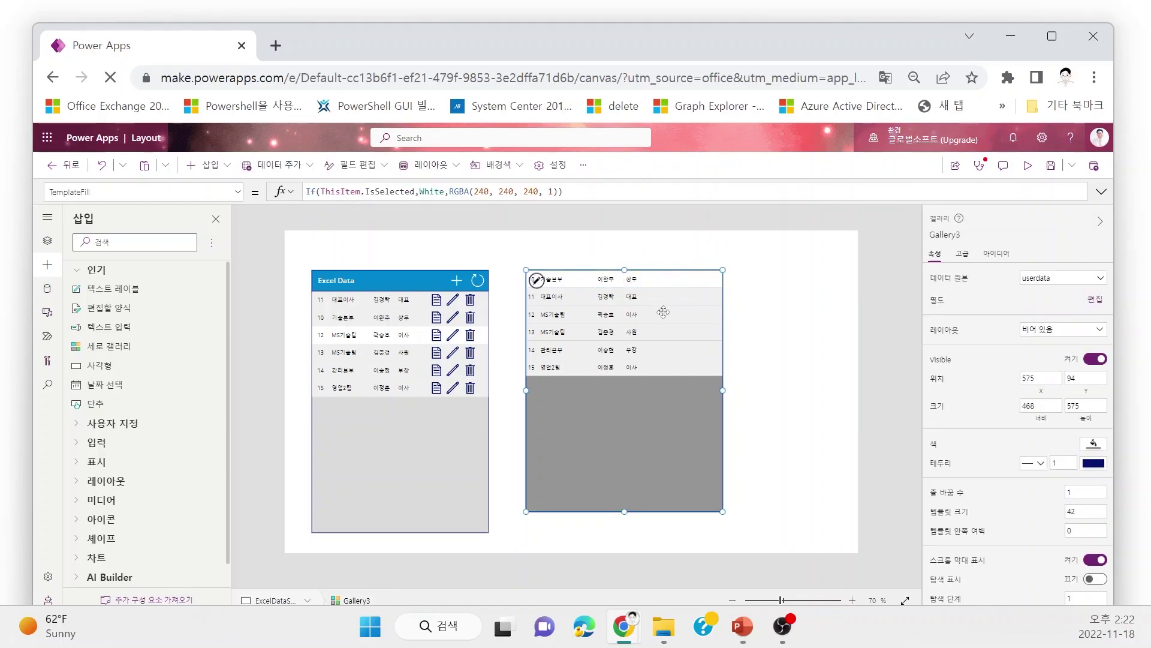
left_click_drag(683, 389, 665, 408)
Insert a document-with-content icon into the new gallery's template and place it at X 292, Y 0 after the Title label
left_click(643, 303)
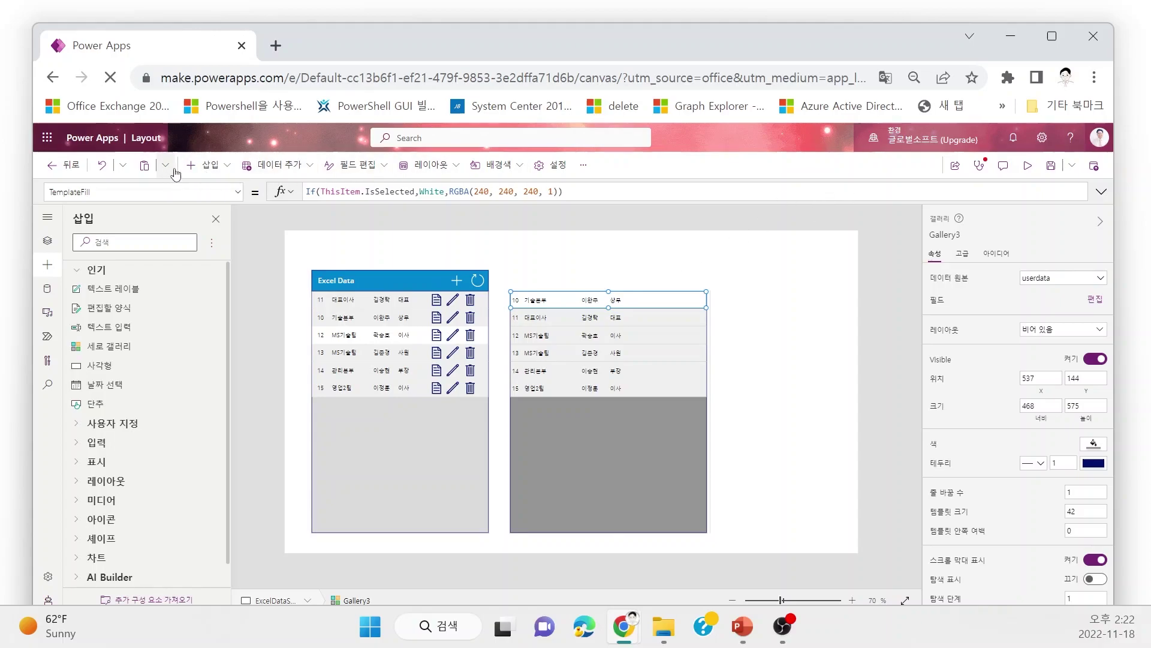
left_click(205, 165)
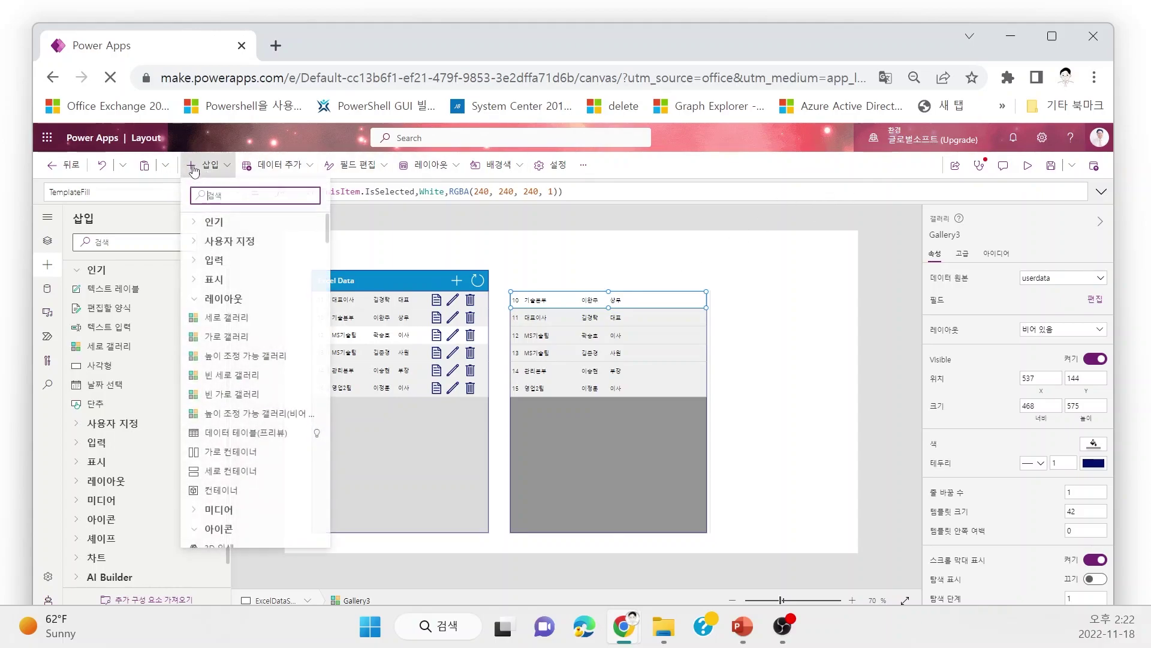
left_click(238, 302)
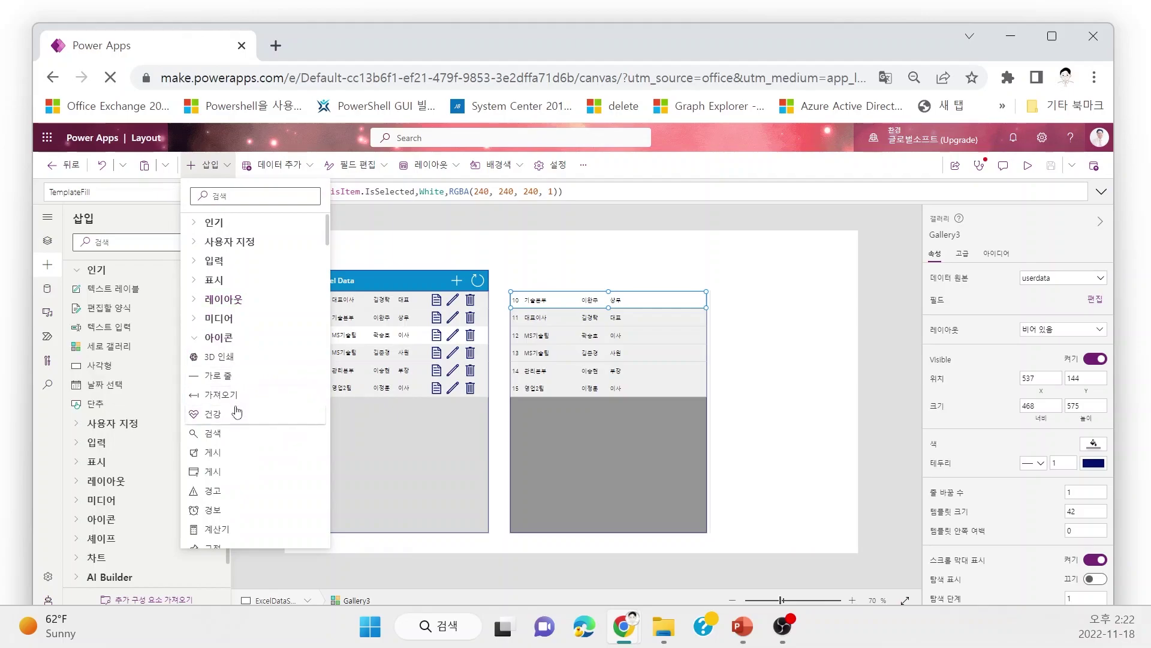
scroll(234, 376, "down", 3)
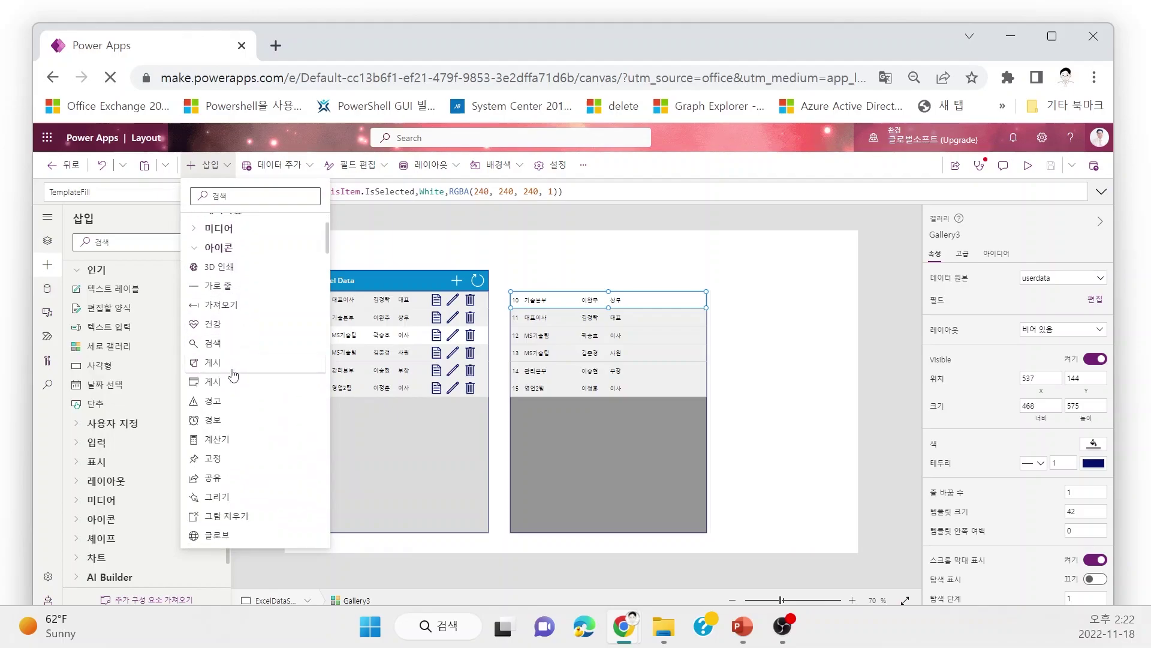
scroll(233, 376, "down", 9)
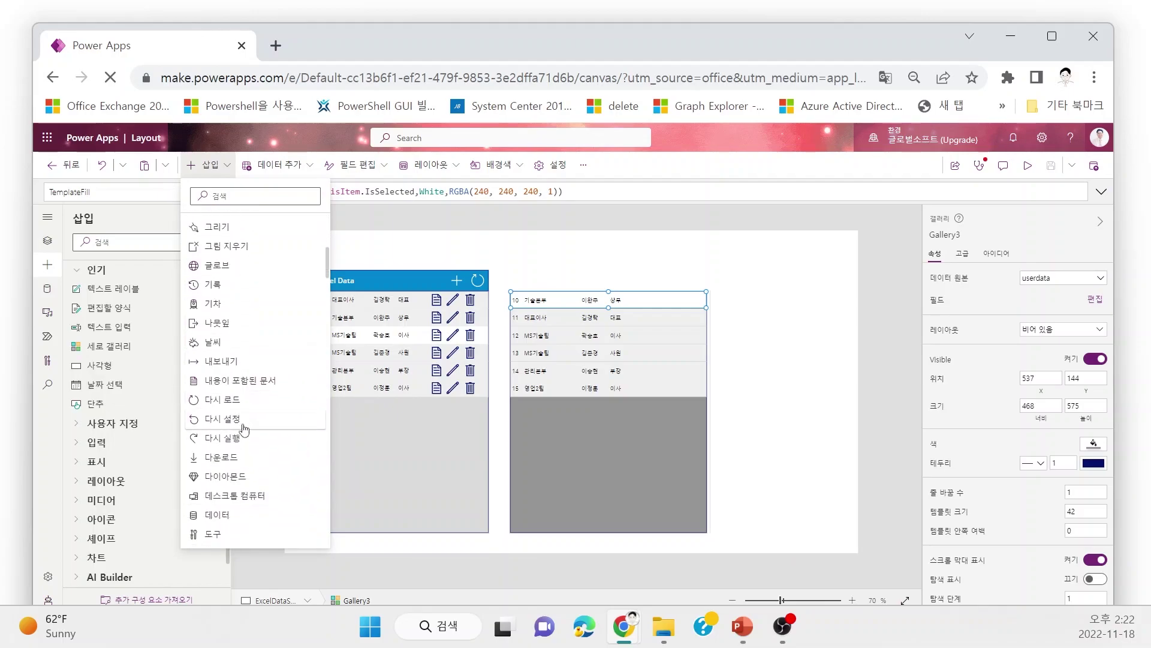
left_click(242, 385)
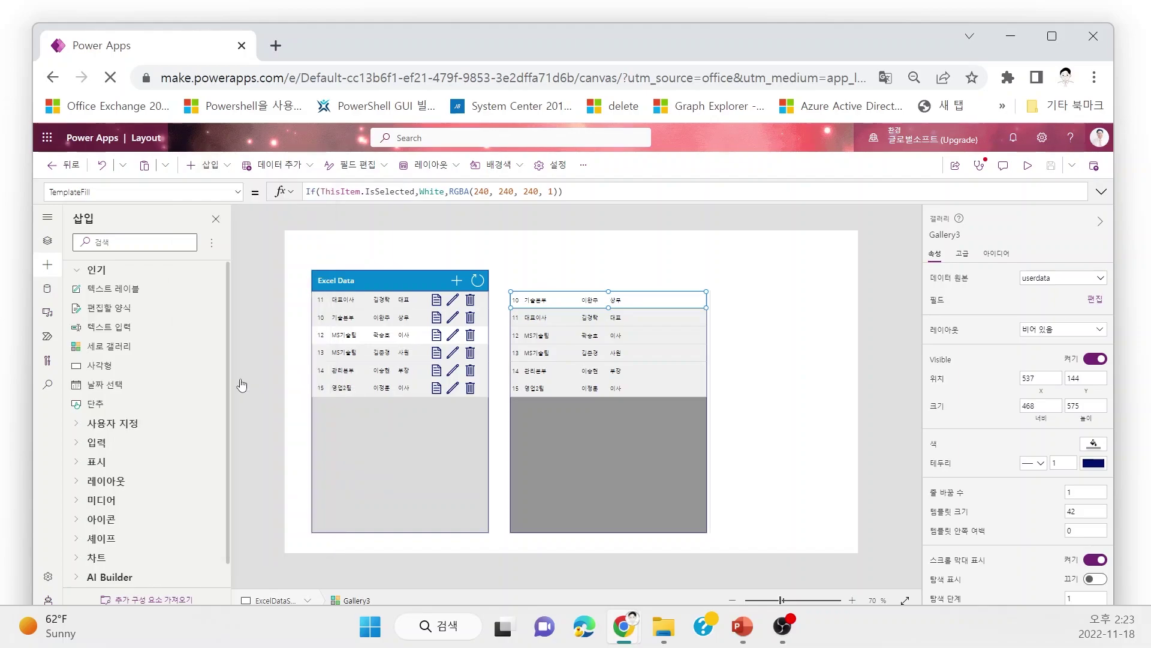
left_click_drag(540, 299, 646, 295)
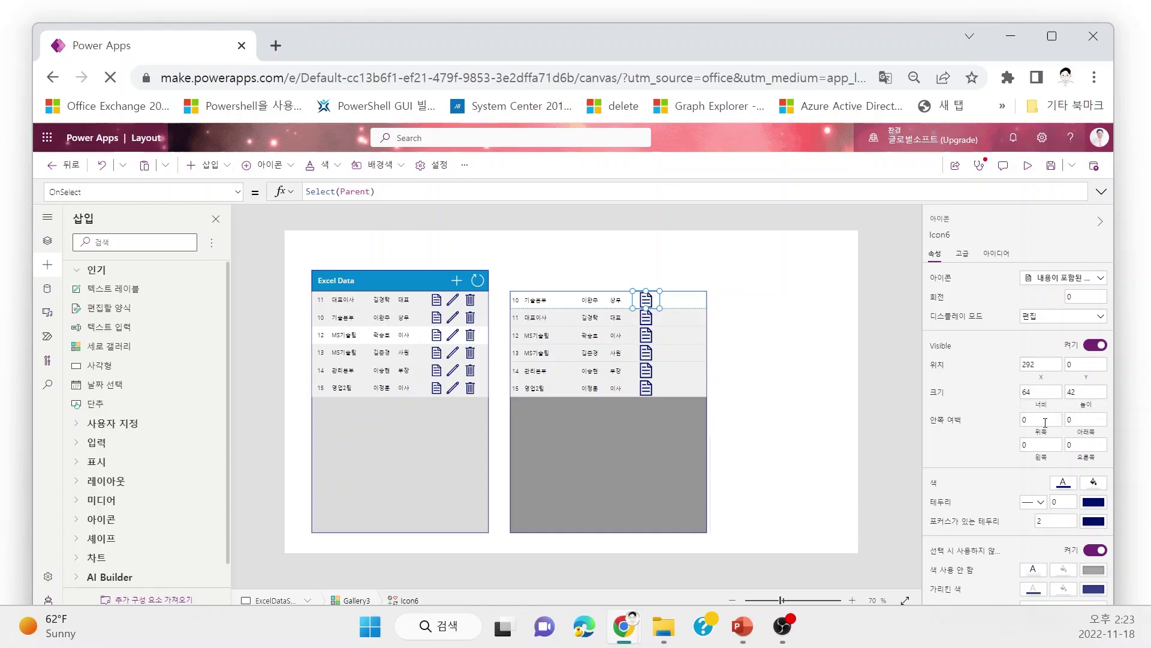
Set the document icon's padding to 5 on all four sides and its width to 42
left_click(1024, 419)
type("5")
key("Tab")
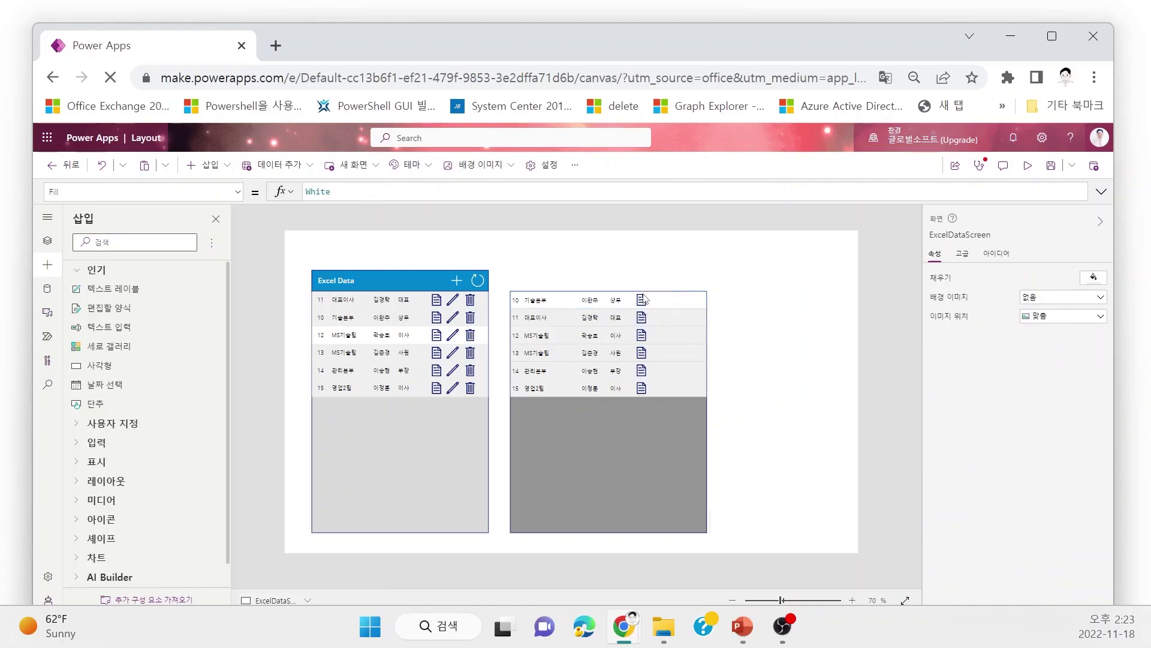
Duplicate the document icon twice in the new gallery's template and place the copies at X 334, Y 0 and X 376, Y 0
left_click(642, 298)
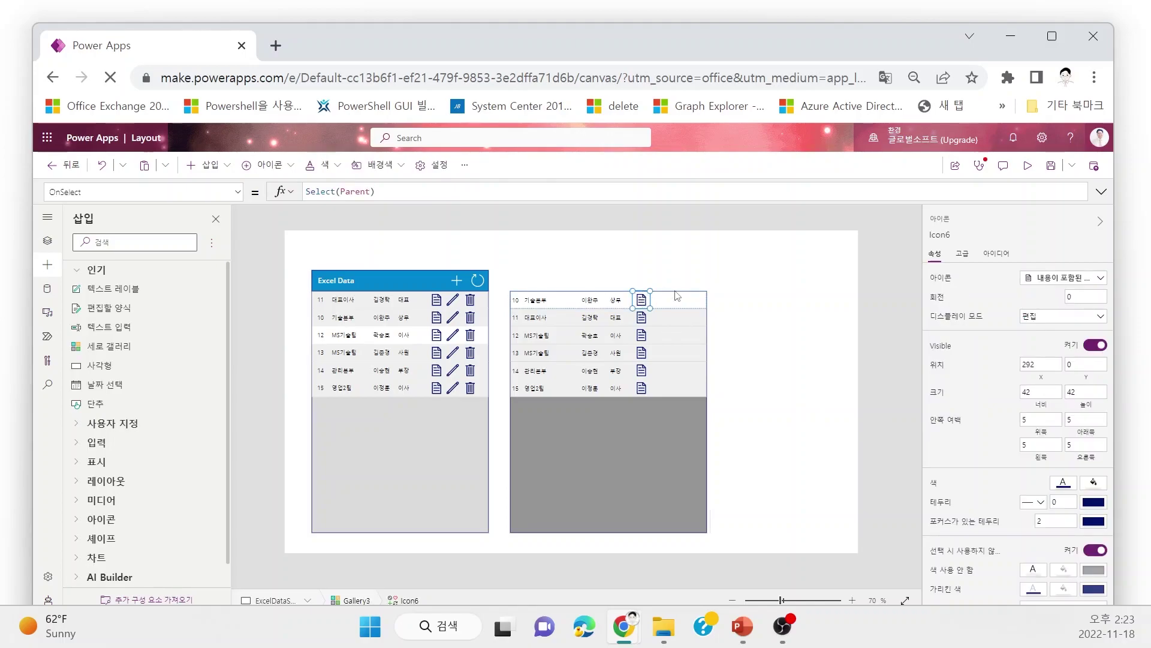
key("ctrl+v")
key("ctrl+v")
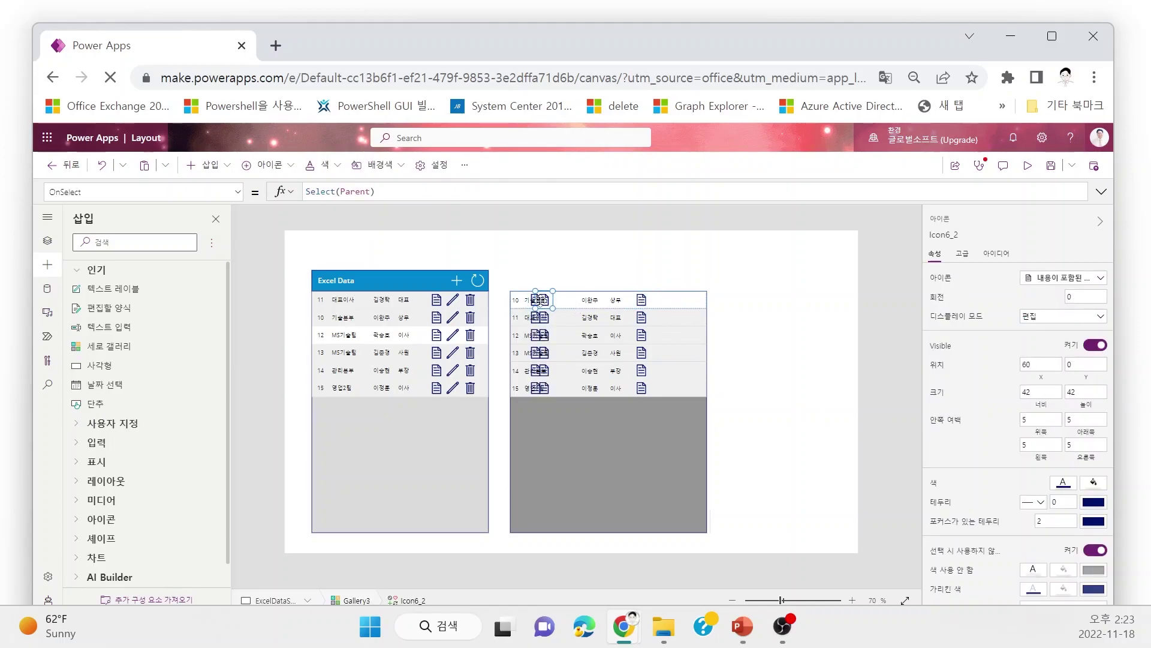
left_click_drag(542, 300, 665, 301)
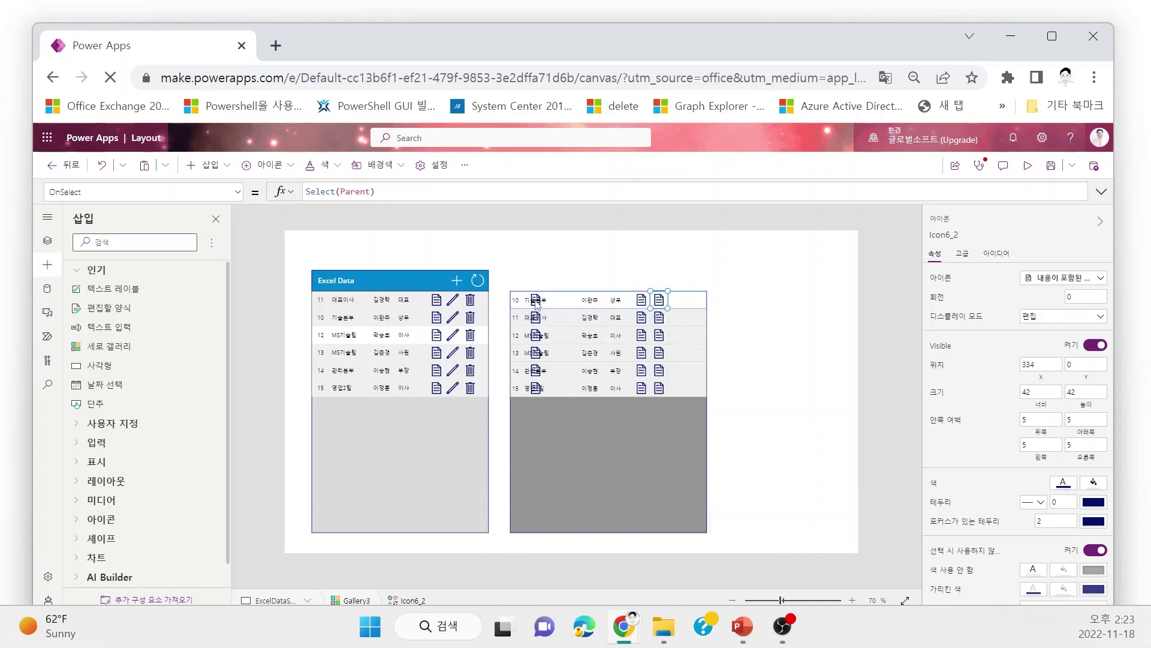
left_click_drag(540, 302, 667, 298)
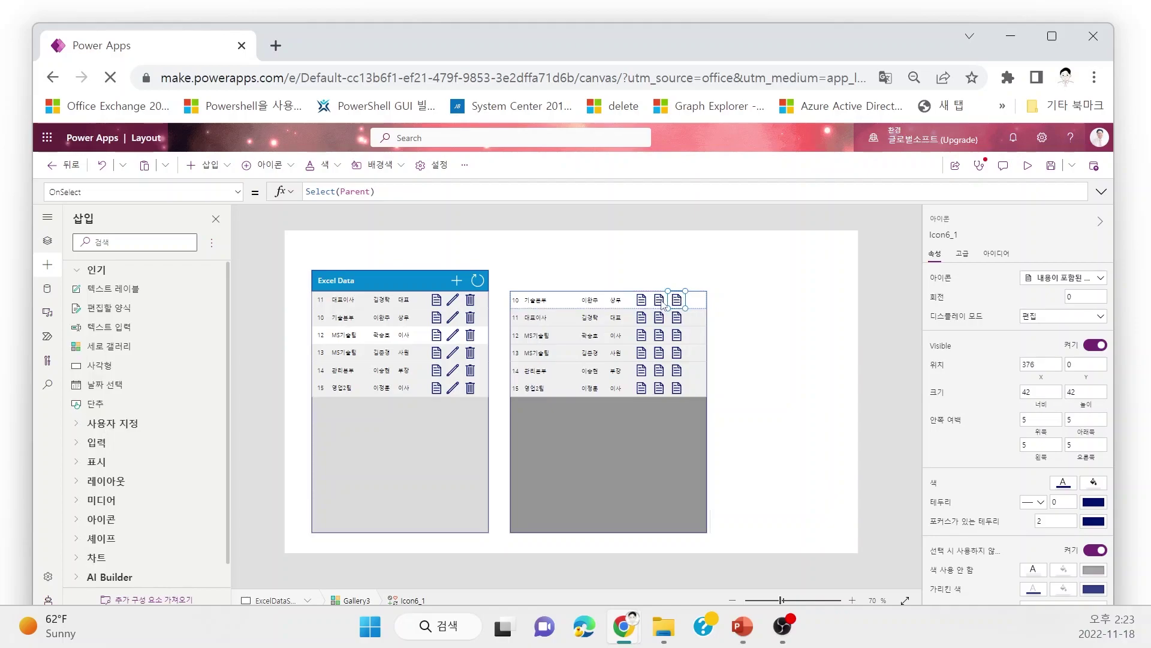
Change the middle icon in the new gallery's template to the Edit (편집) pencil icon
left_click(660, 300)
left_click(1090, 279)
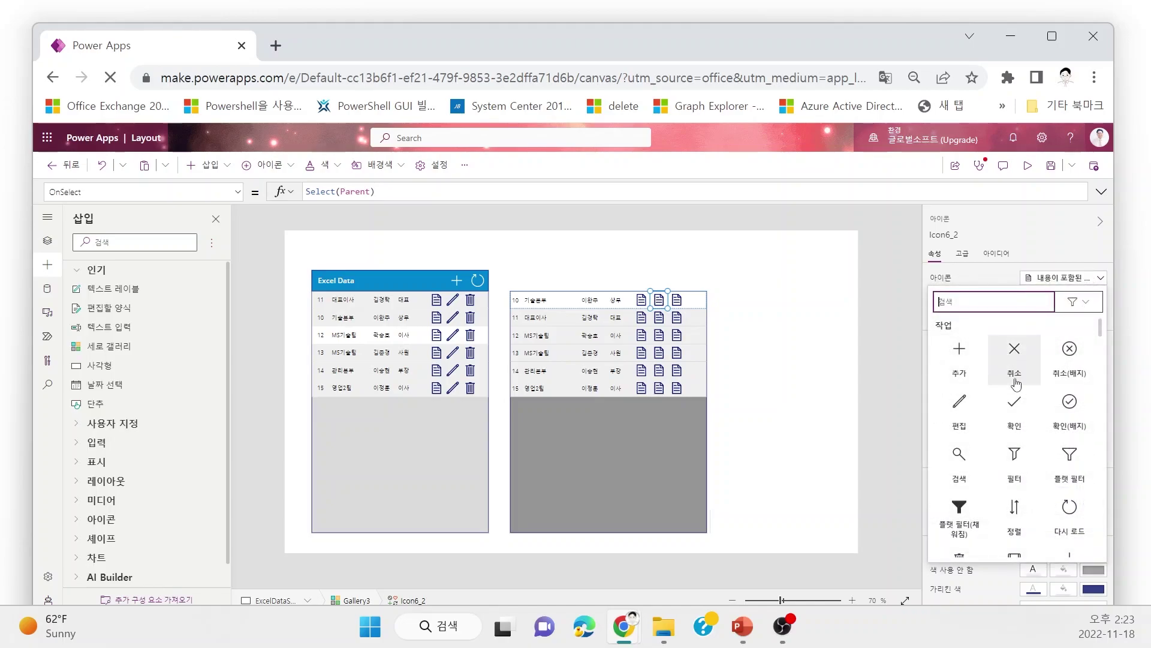
left_click(960, 403)
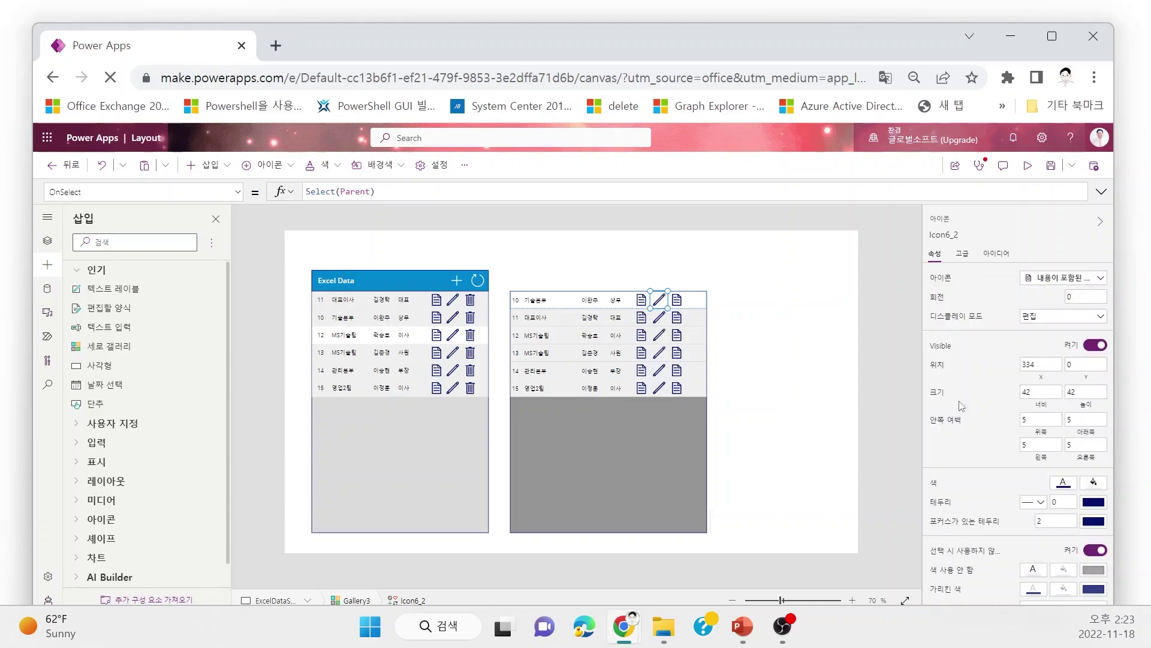
left_click(679, 302)
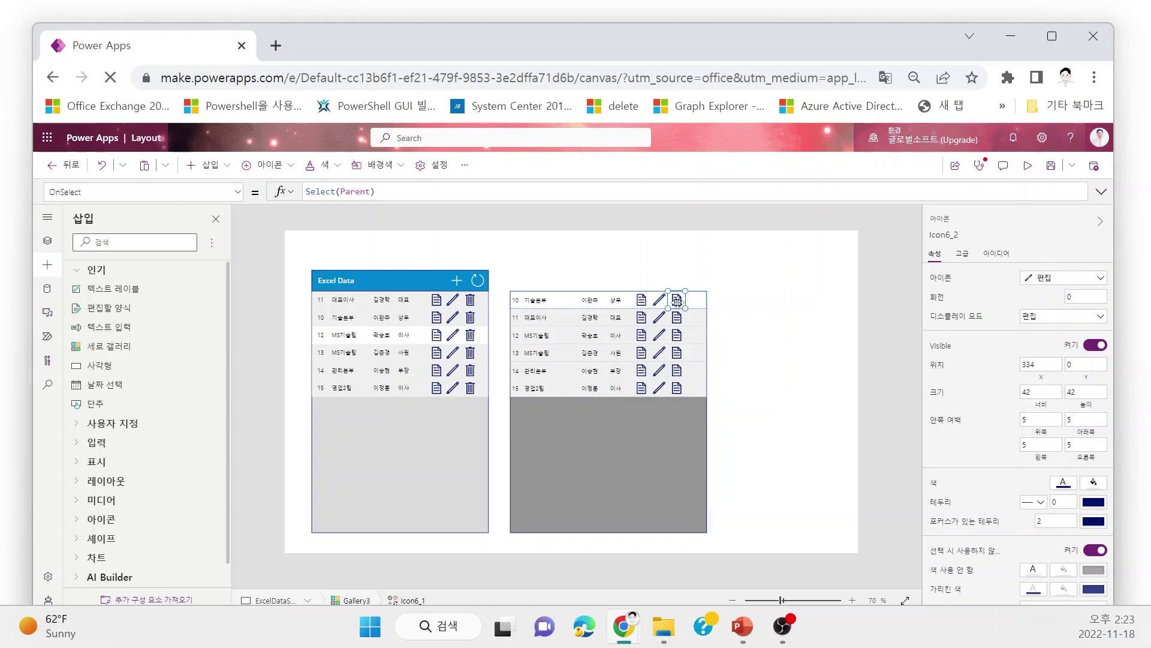
left_click(1065, 281)
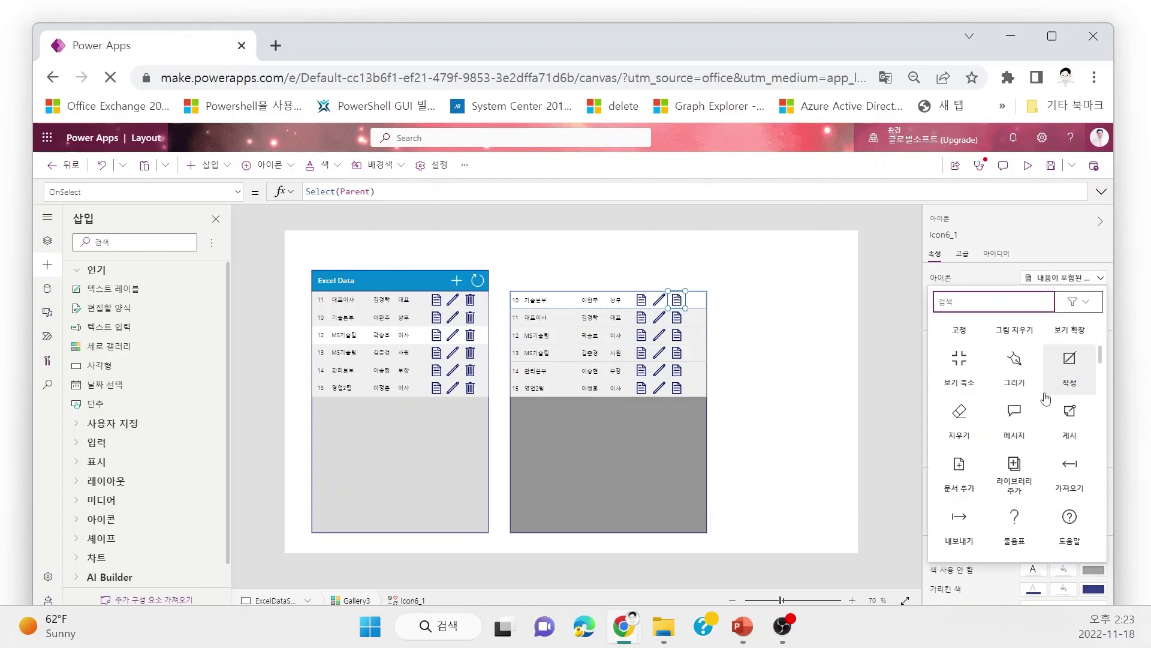
scroll(1046, 399, "down", 10)
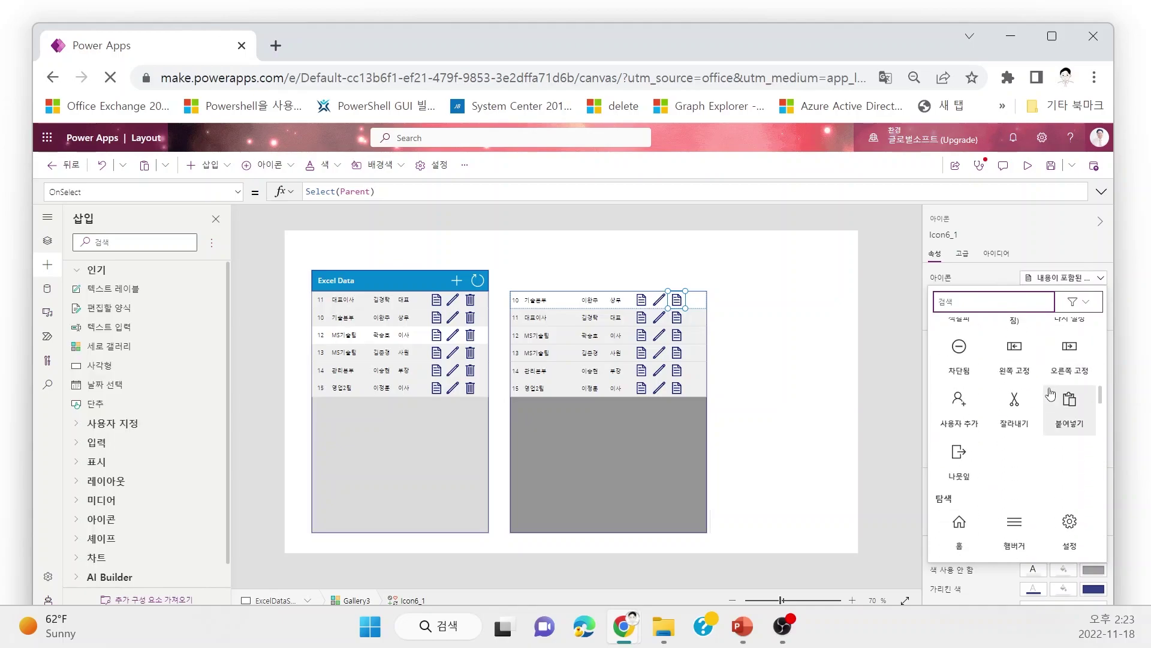
Copy the Icon property formula Icon.Trash from the trash icon in the original Excel Data gallery
left_click(470, 299)
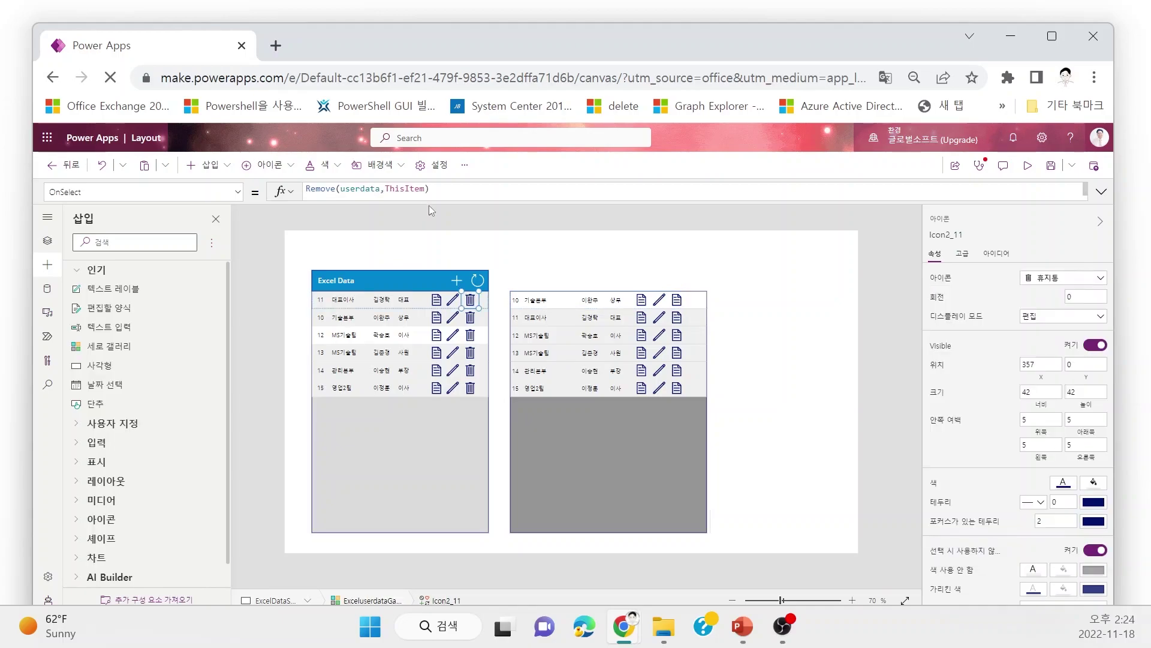
left_click(240, 196)
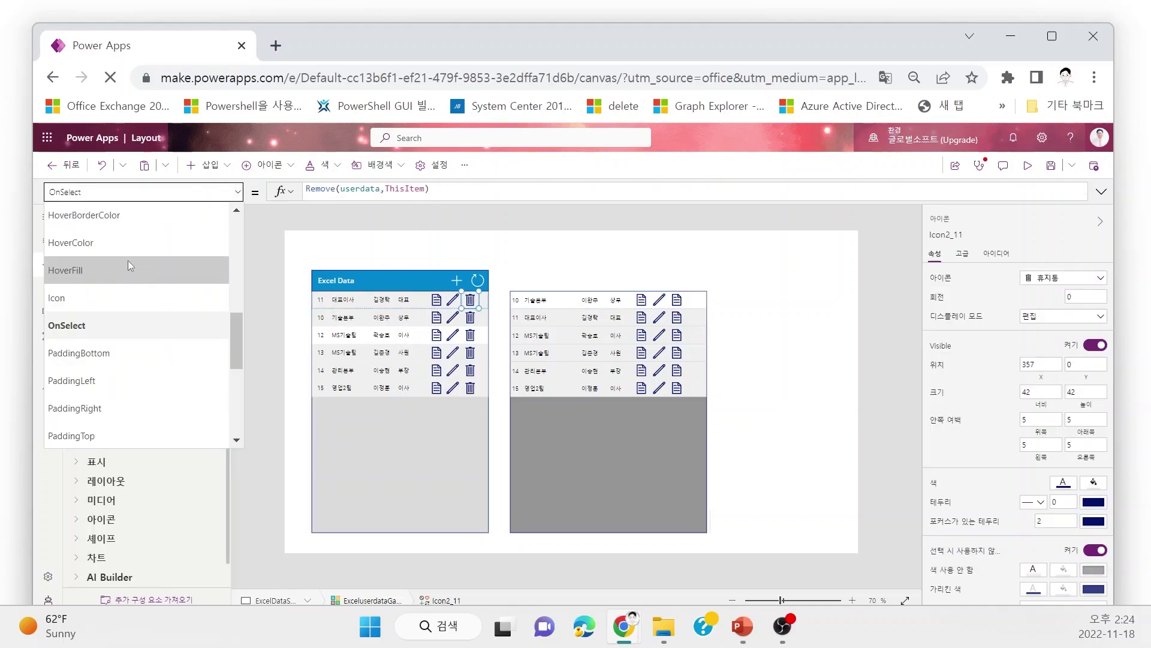
left_click(121, 297)
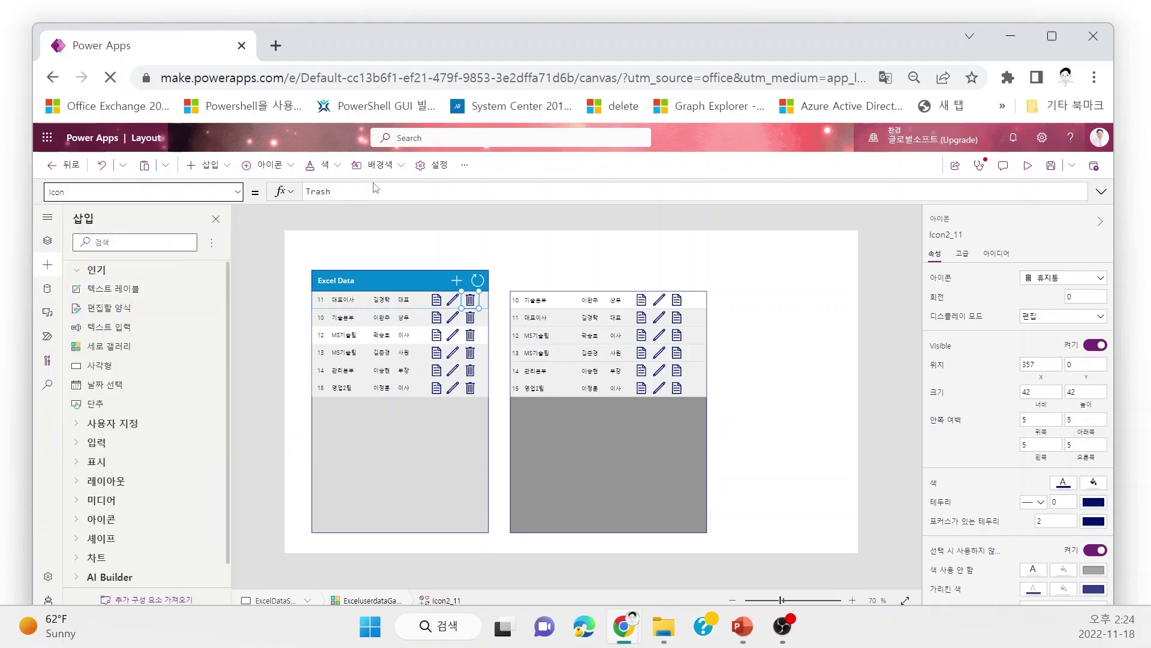
left_click_drag(362, 191, 295, 194)
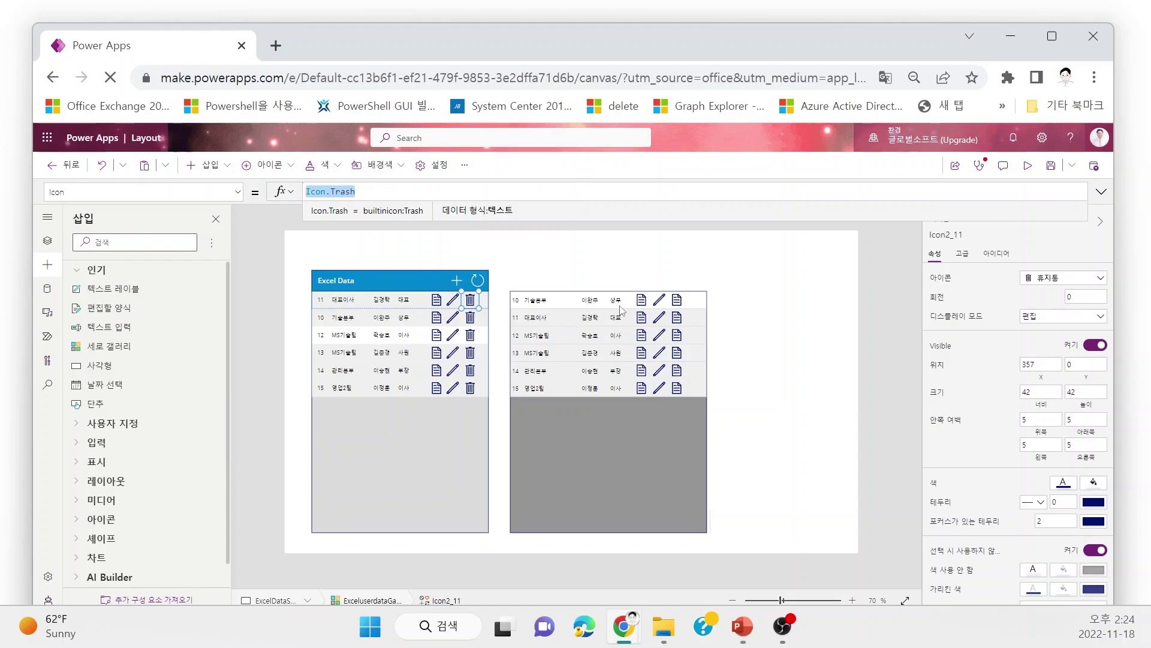
Set the Icon formula of the third icon in the new gallery's template to Icon.Trash
left_click(685, 300)
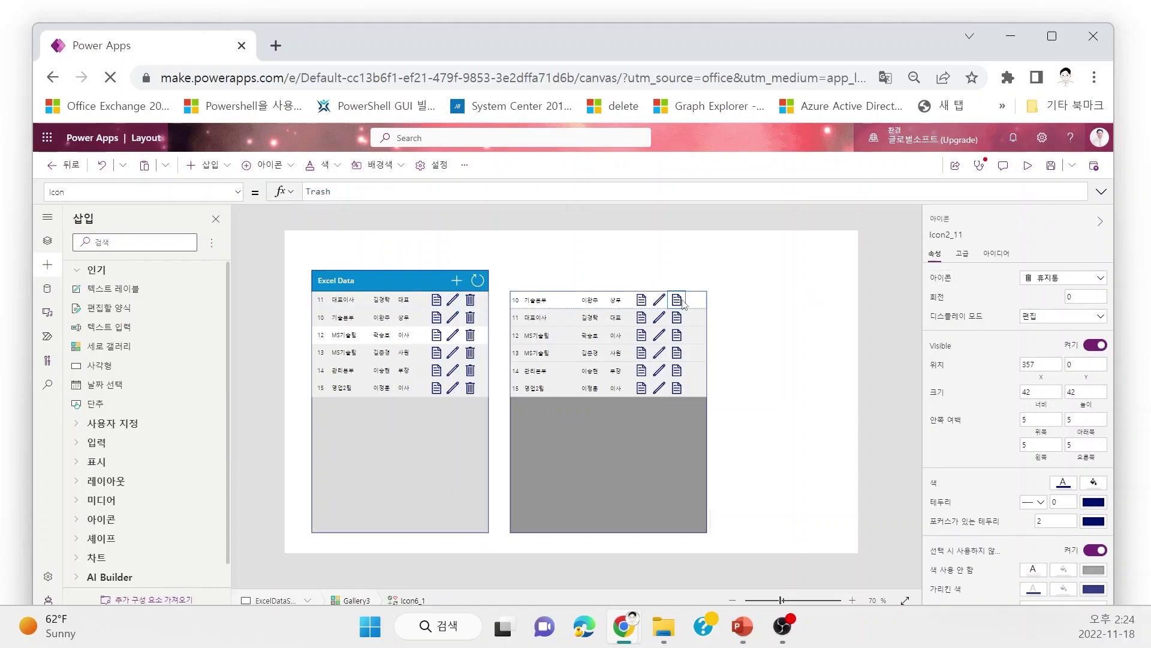
left_click(949, 279)
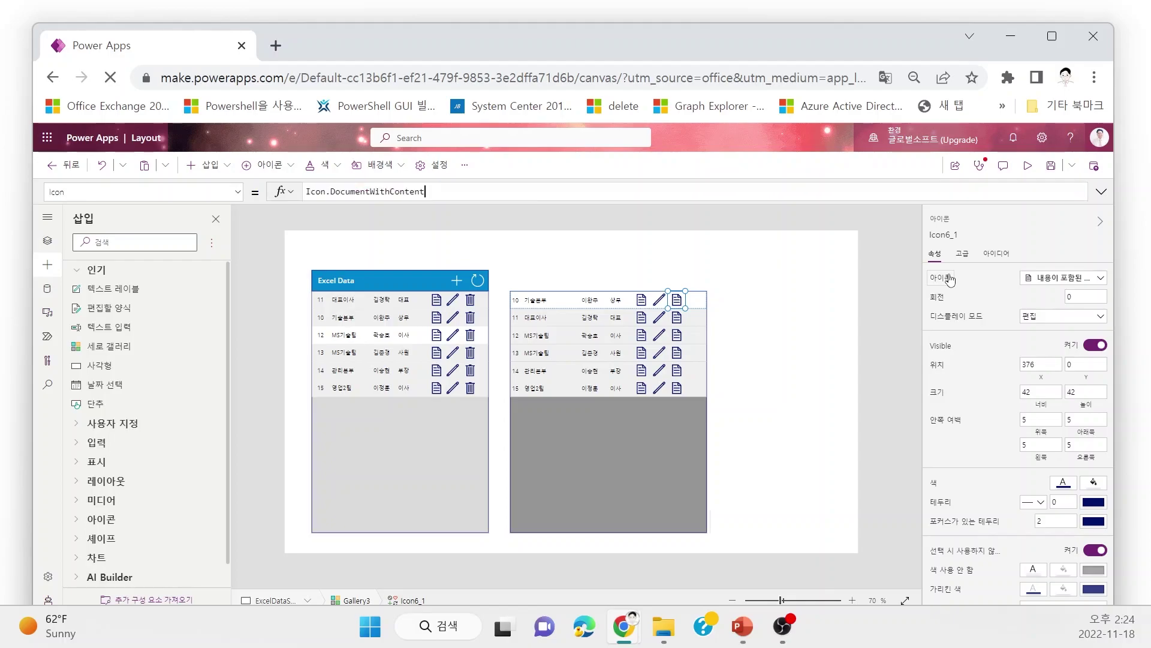
left_click(431, 189)
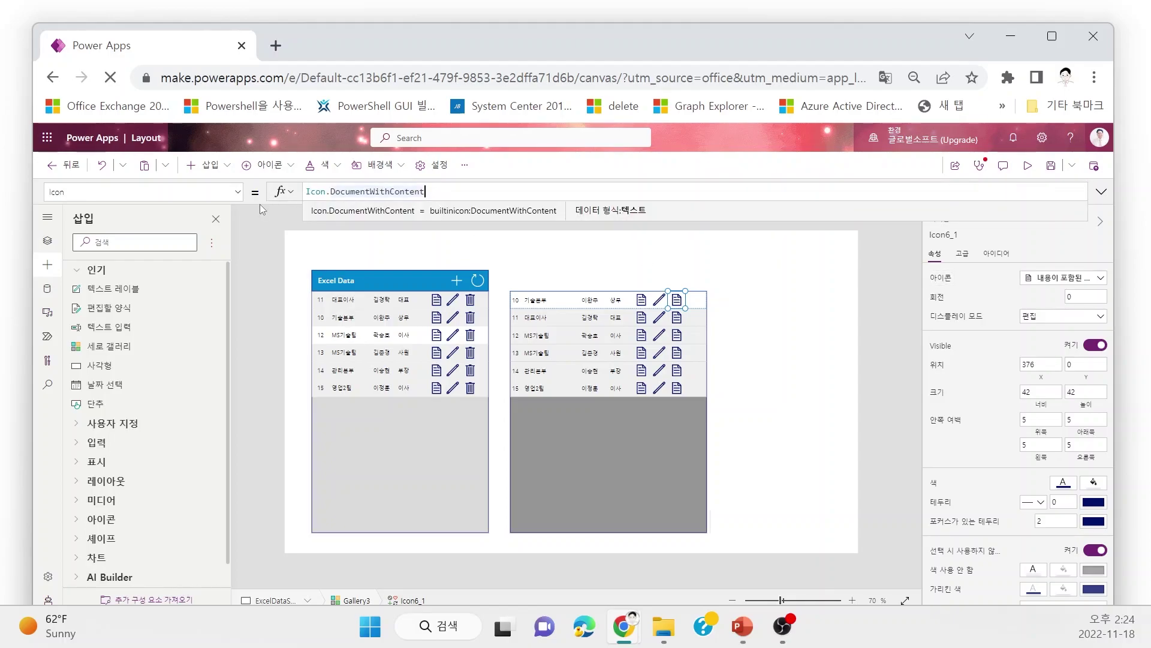
left_click(436, 191)
left_click_drag(433, 191, 290, 199)
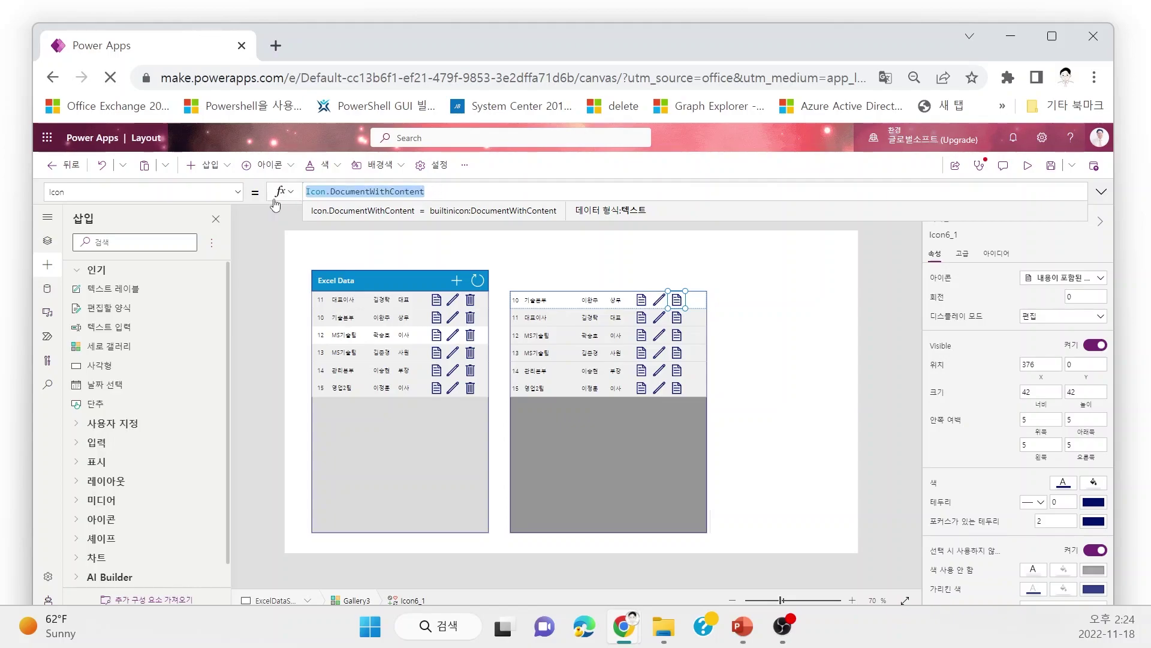
type("Icon.Trash")
left_click(782, 328)
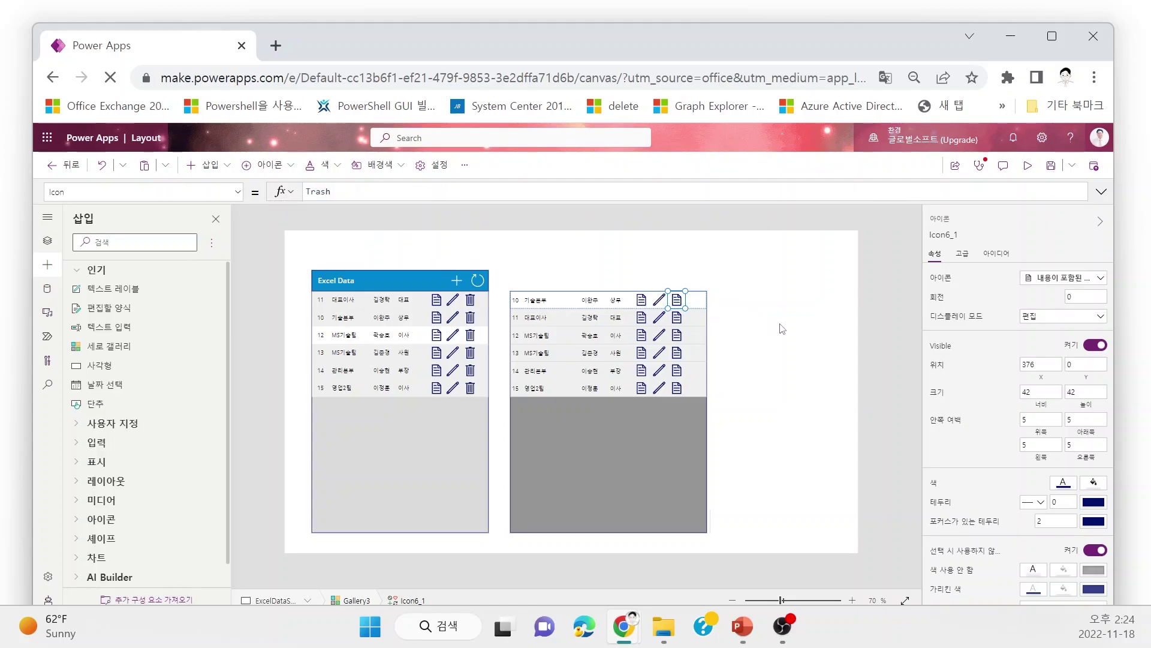
left_click(681, 299)
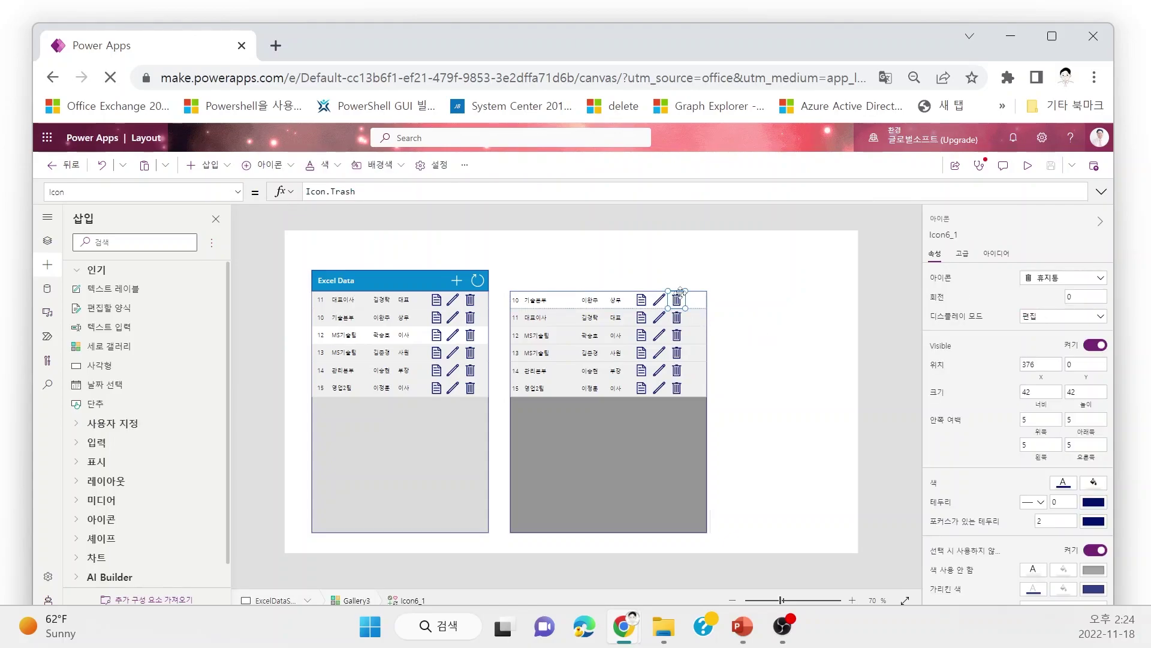
left_click(786, 361)
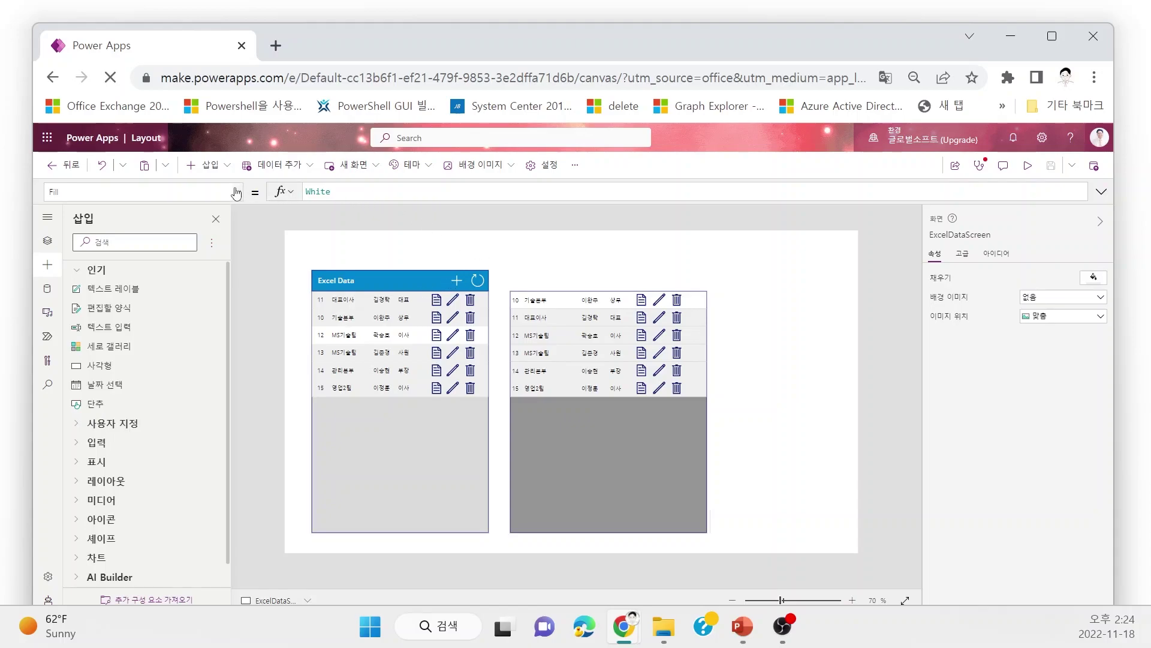
Insert a text label directly above the new gallery at X 537, Y 84, sized 468 wide by 60 high
left_click(209, 165)
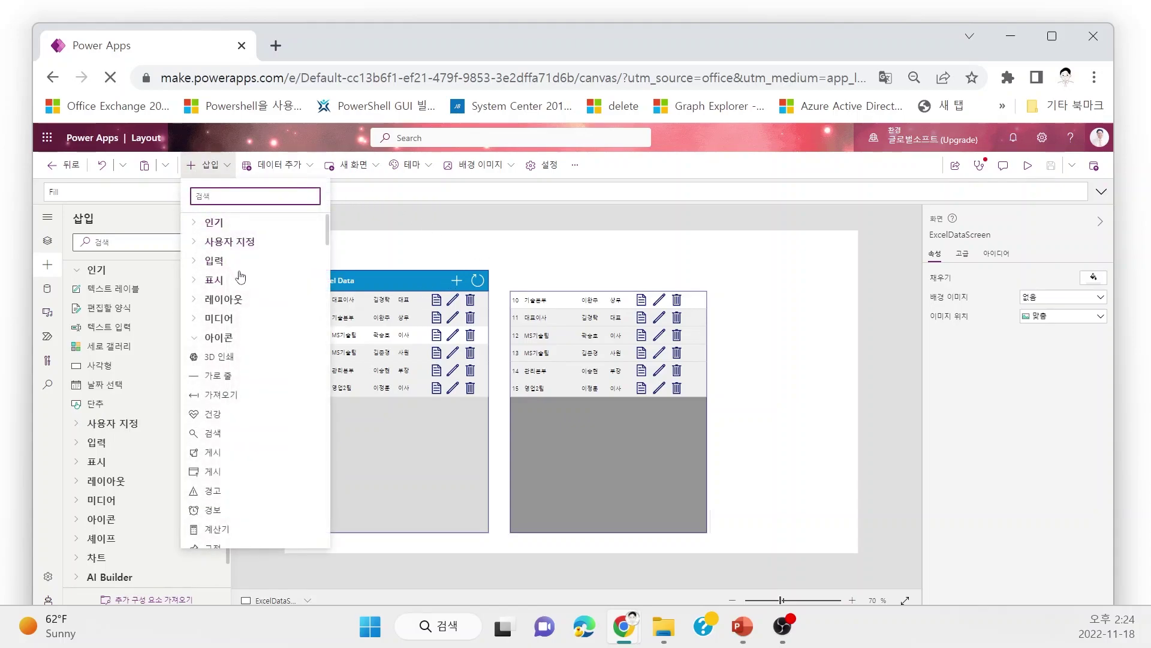
left_click(212, 223)
left_click(207, 243)
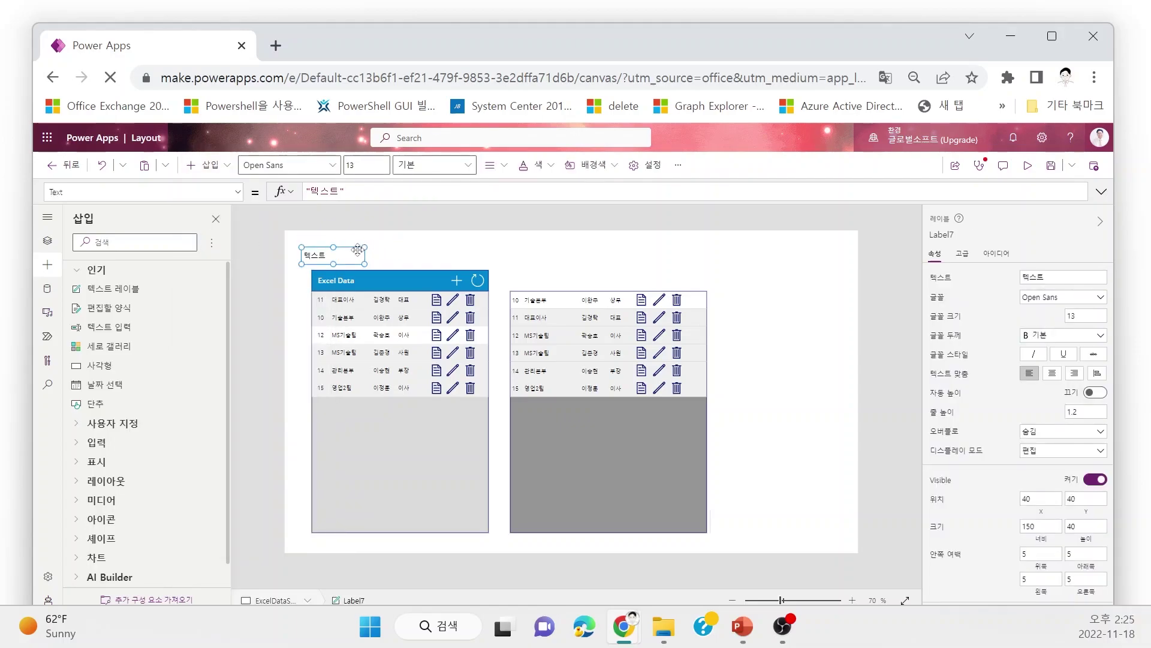
left_click_drag(358, 249, 714, 272)
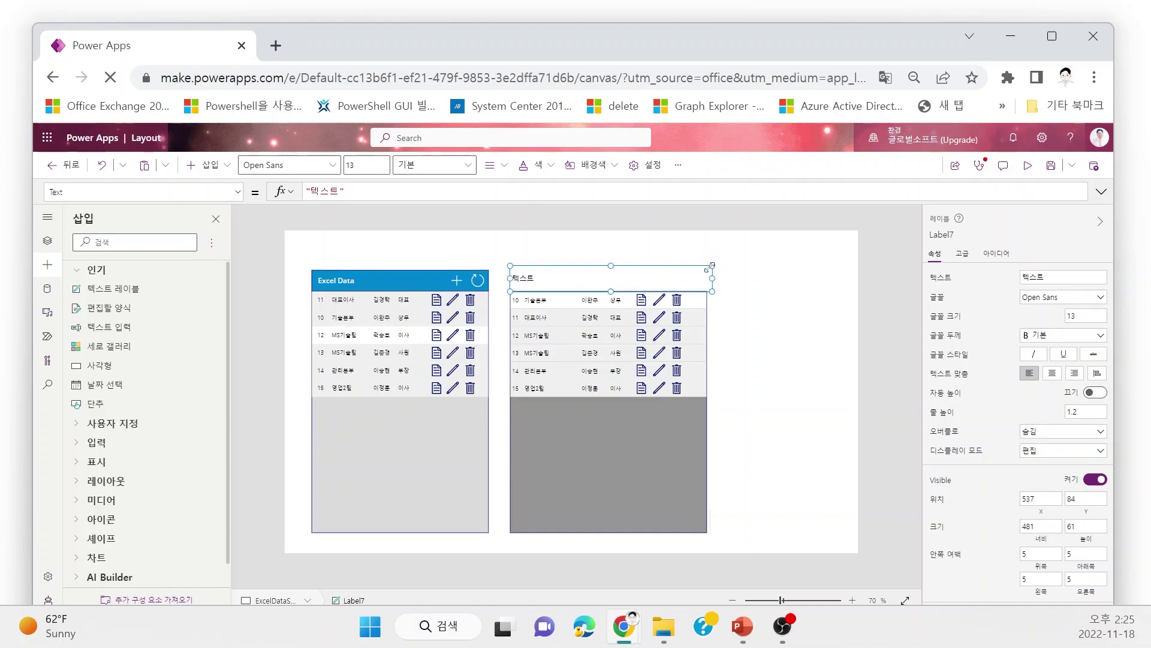
left_click_drag(710, 268, 705, 268)
Set the new header label's text to "Excel Data" and its left padding to 15
left_click_drag(1051, 278, 984, 280)
key("BackSpace")
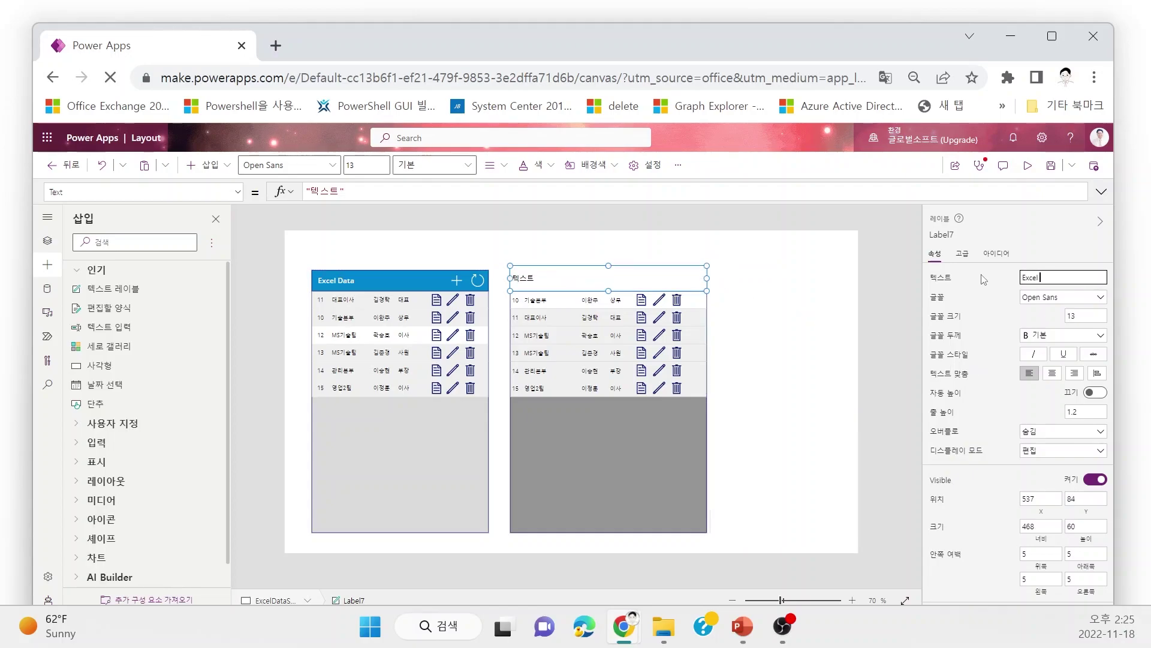
type("Excel Data")
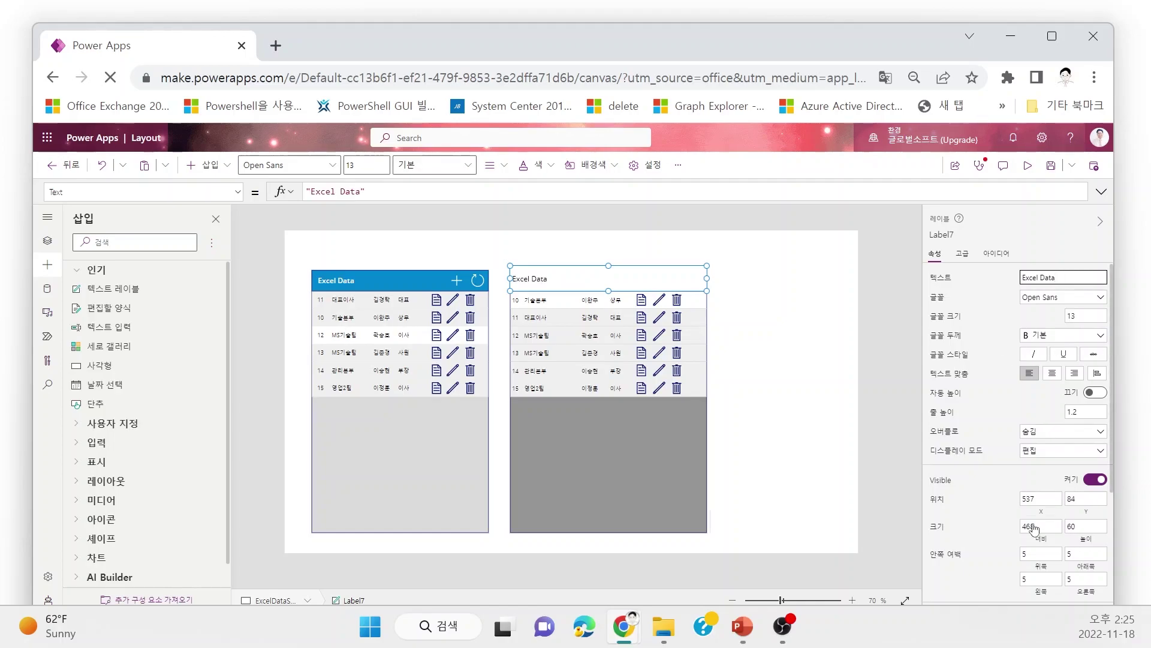
left_click(1026, 576)
type("1")
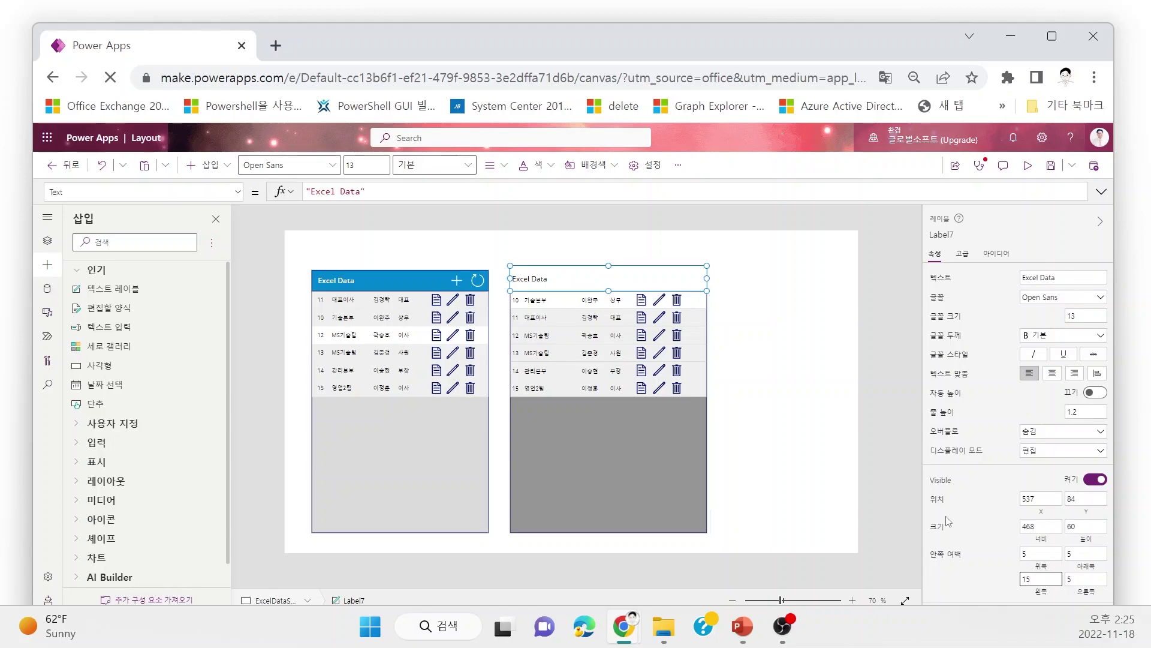
left_click(670, 487)
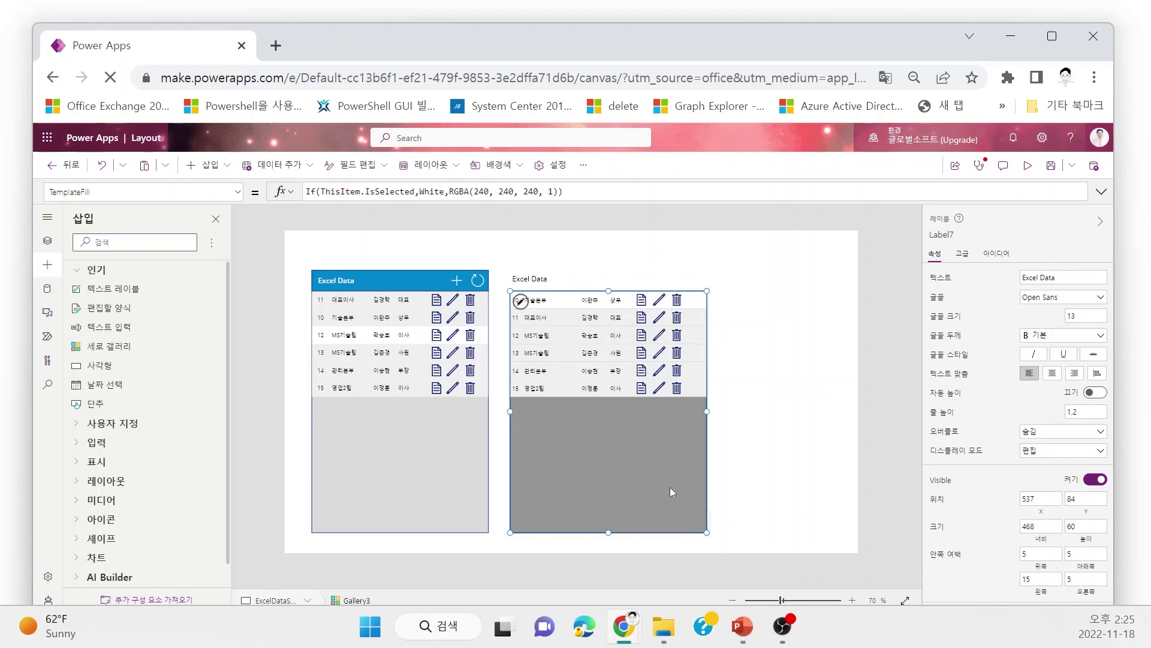
Fill the new gallery's header label with the darker shade of the blue theme color
left_click(533, 280)
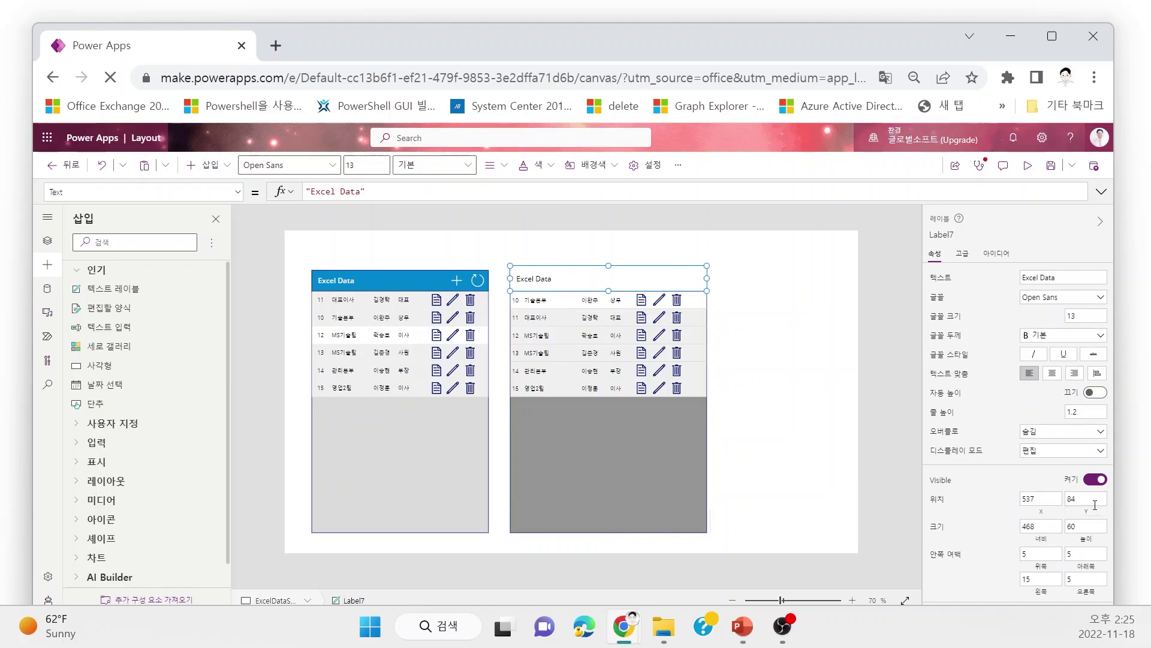
scroll(1084, 517, "down", 2)
scroll(1084, 517, "down", 1)
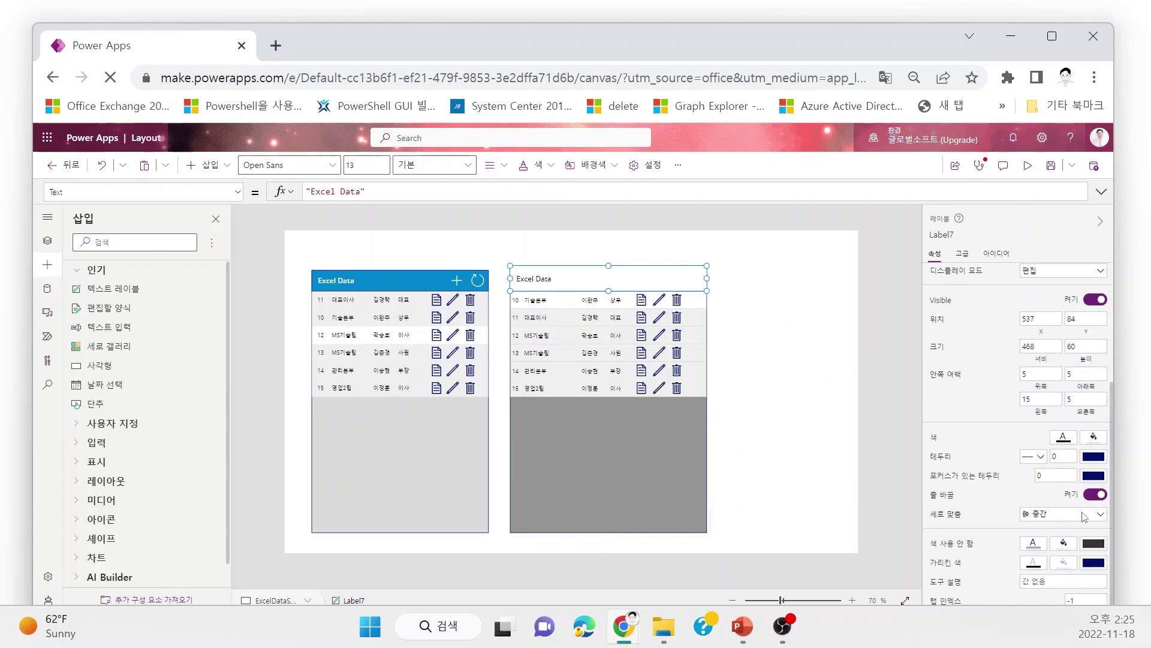
left_click(1091, 448)
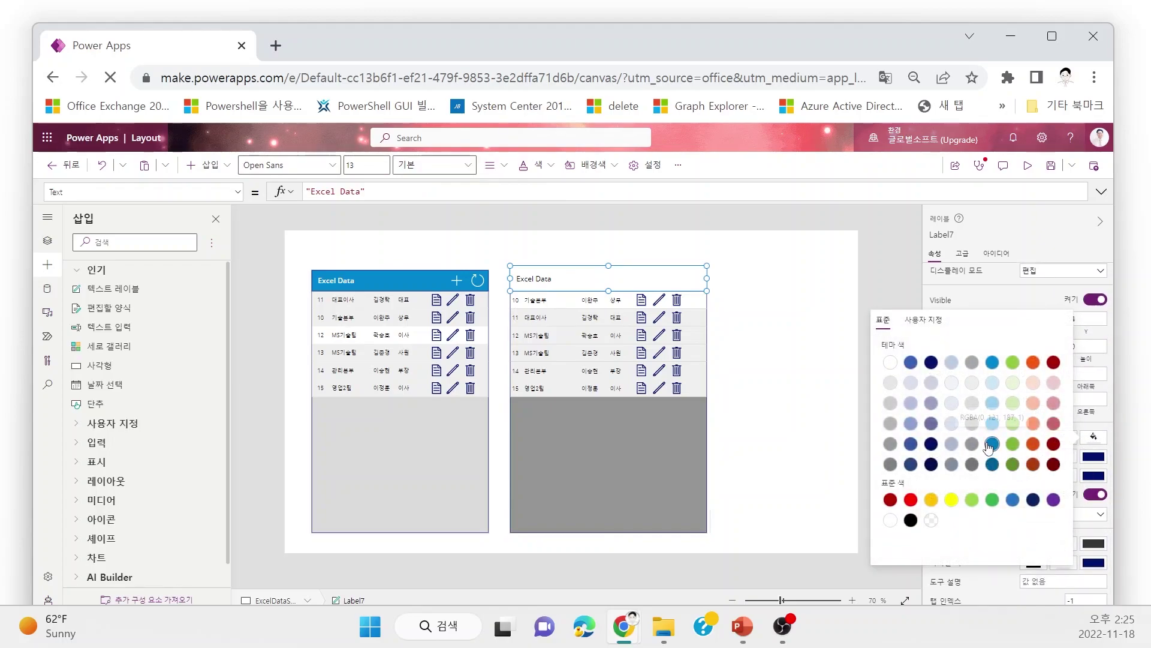
left_click(992, 443)
left_click(827, 437)
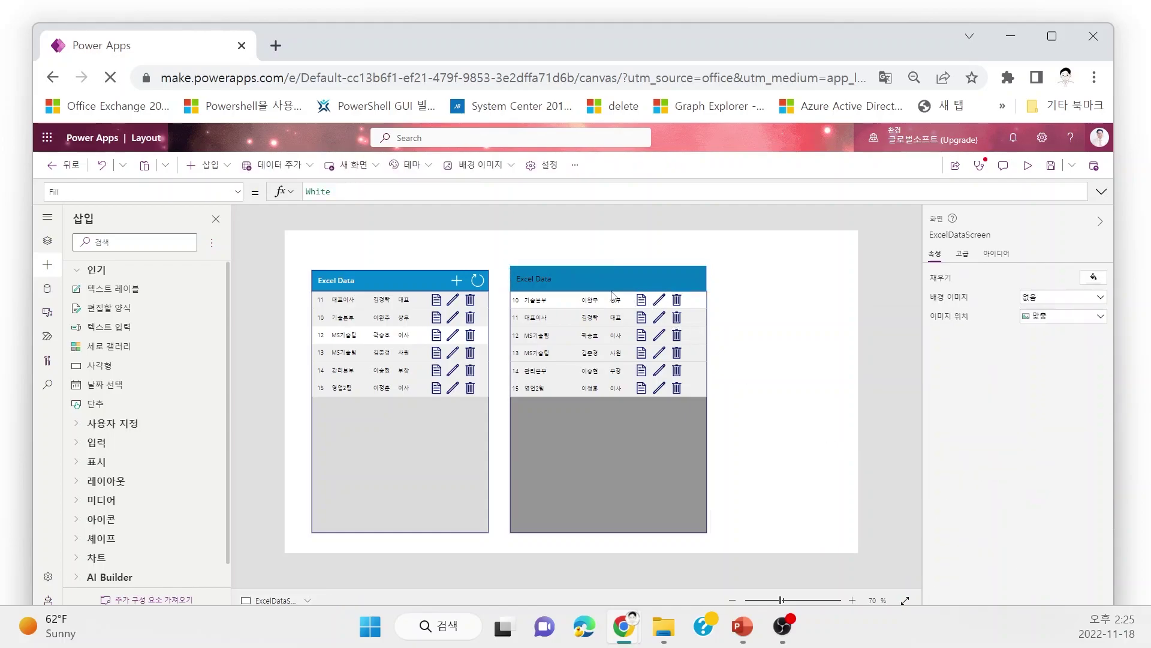
Set the new header label's text color to white
left_click(567, 287)
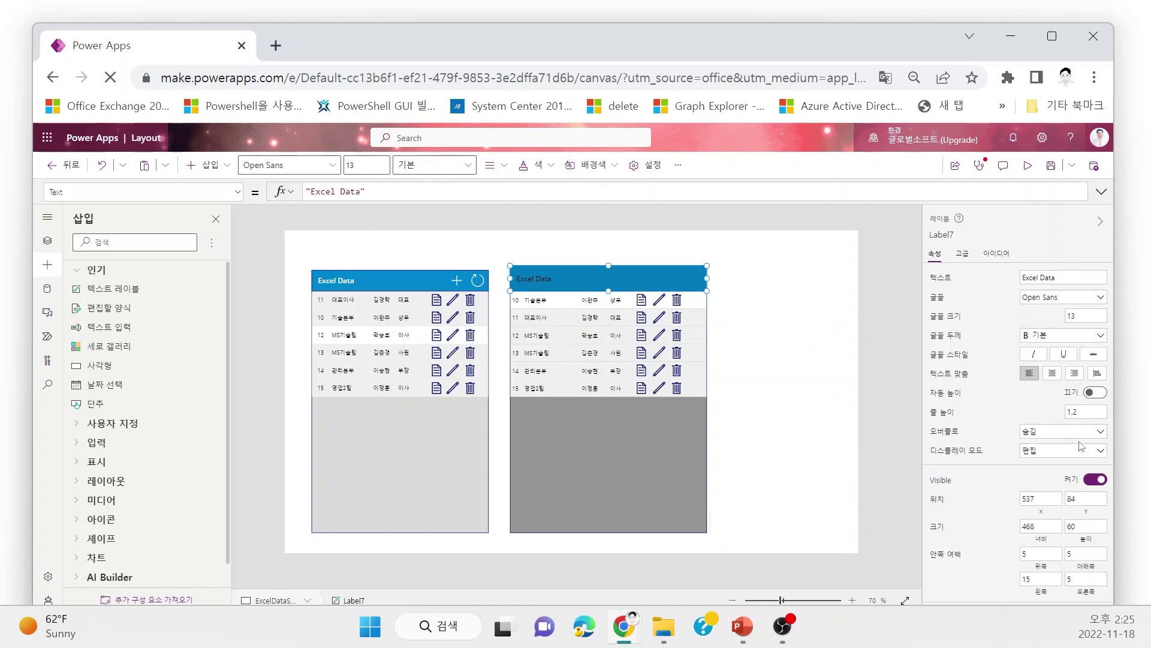
scroll(1073, 519, "down", 3)
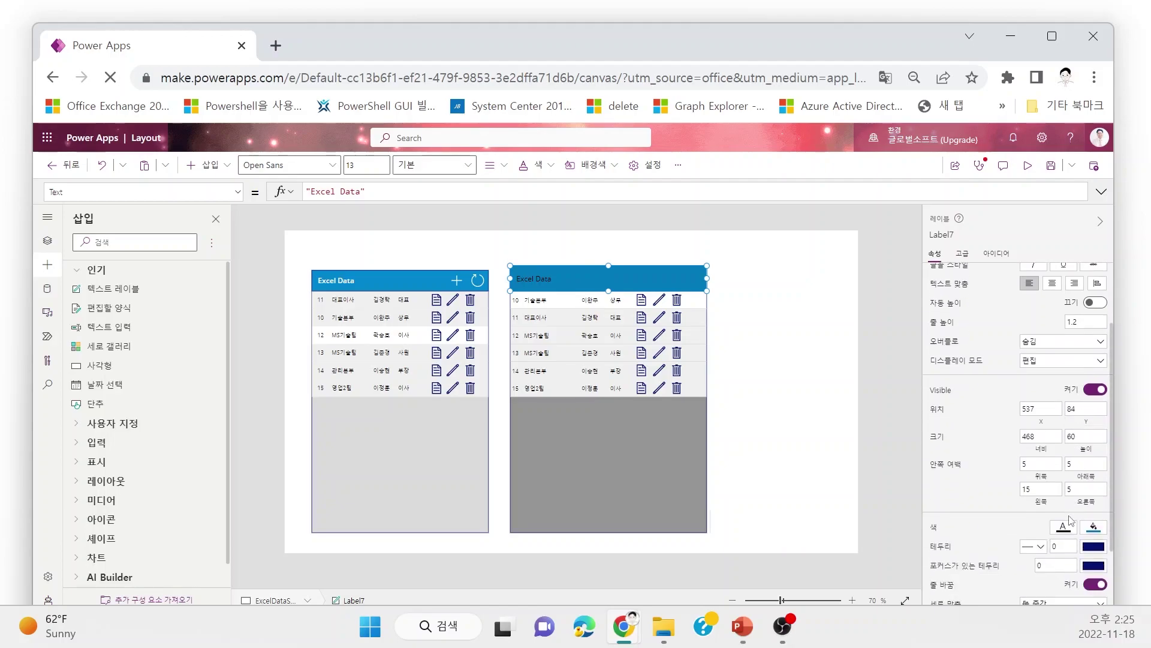
left_click(1063, 529)
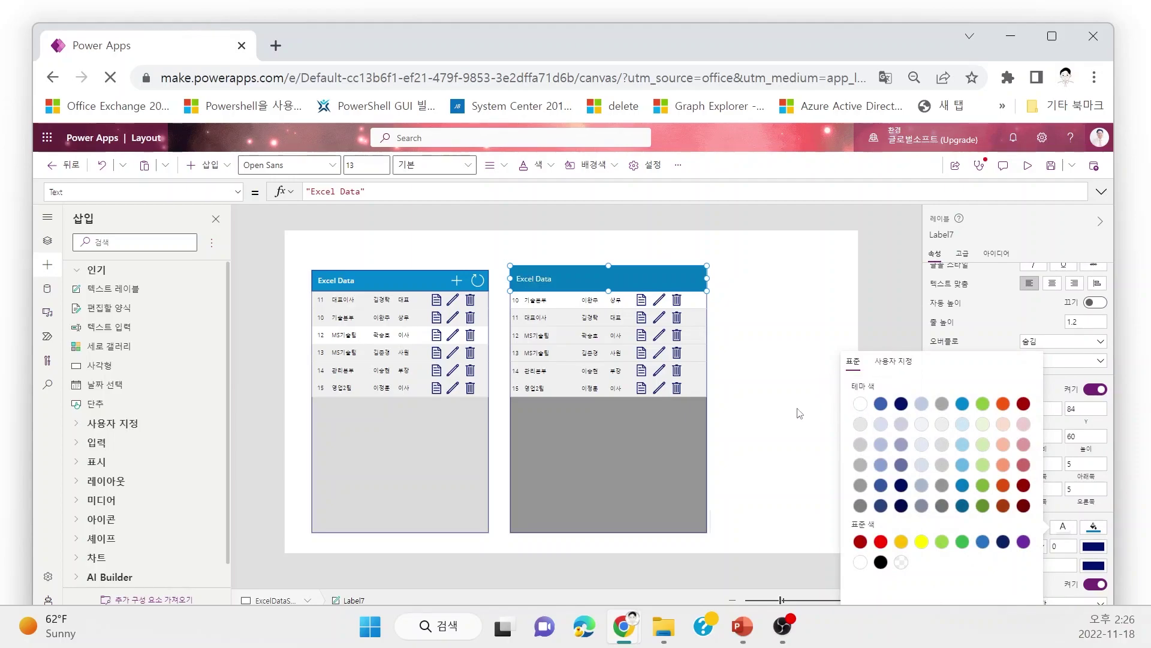
left_click(786, 409)
left_click(613, 274)
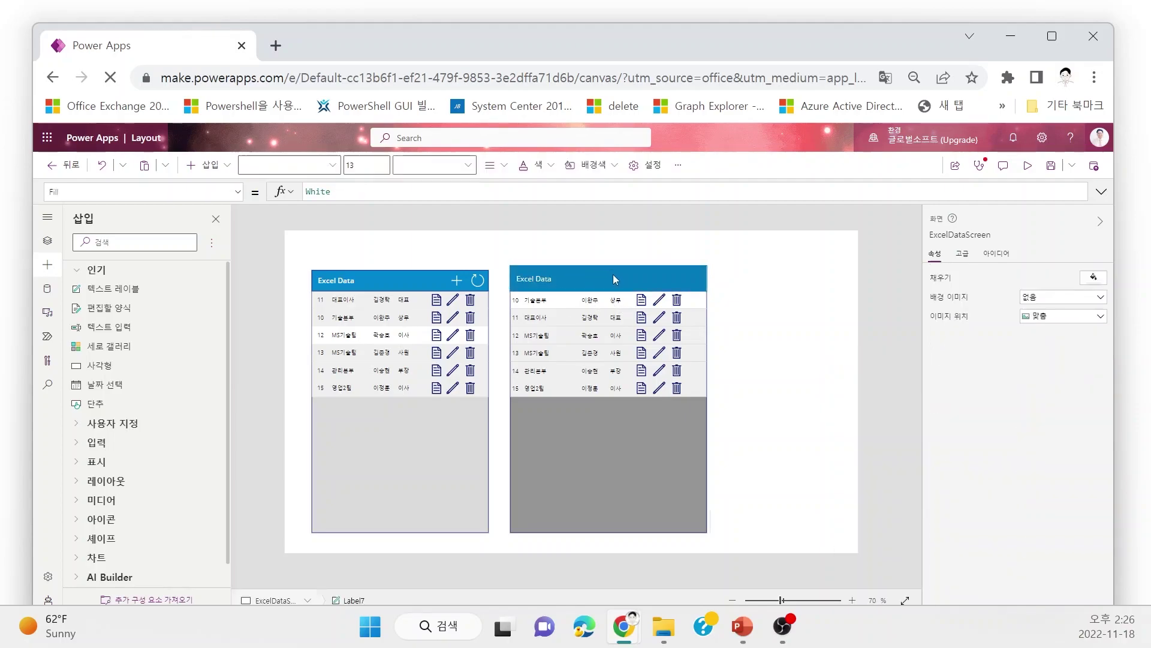
Set the border thickness of the new gallery's "Excel Data" header label to 1
scroll(1044, 457, "down", 3)
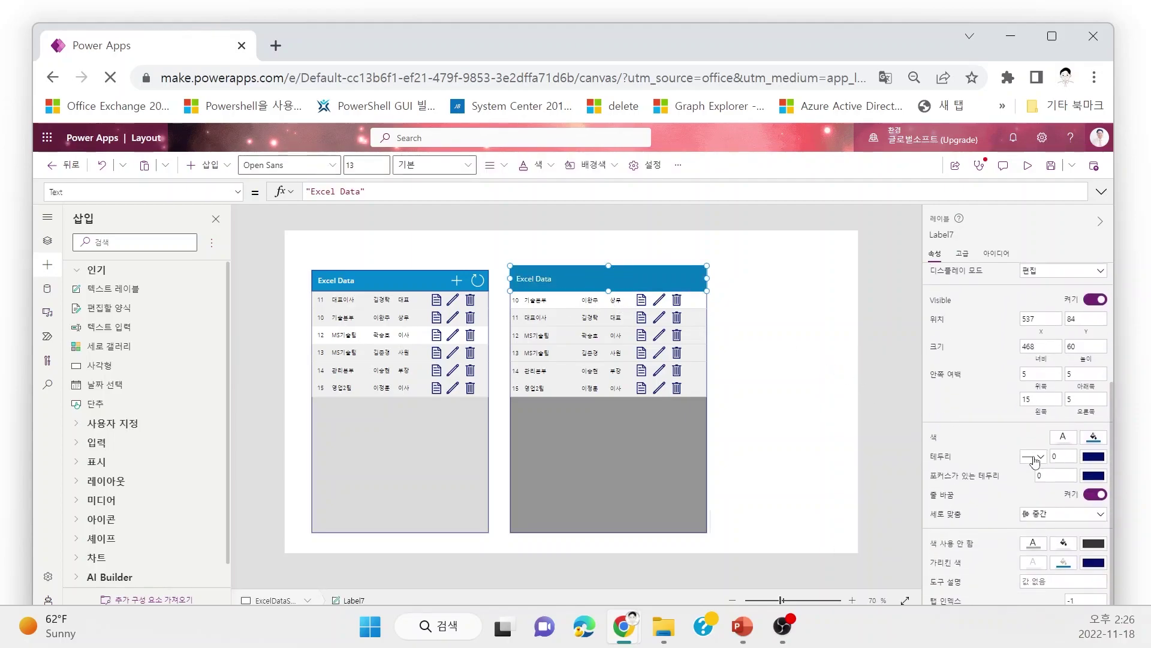
left_click(1056, 457)
type("1")
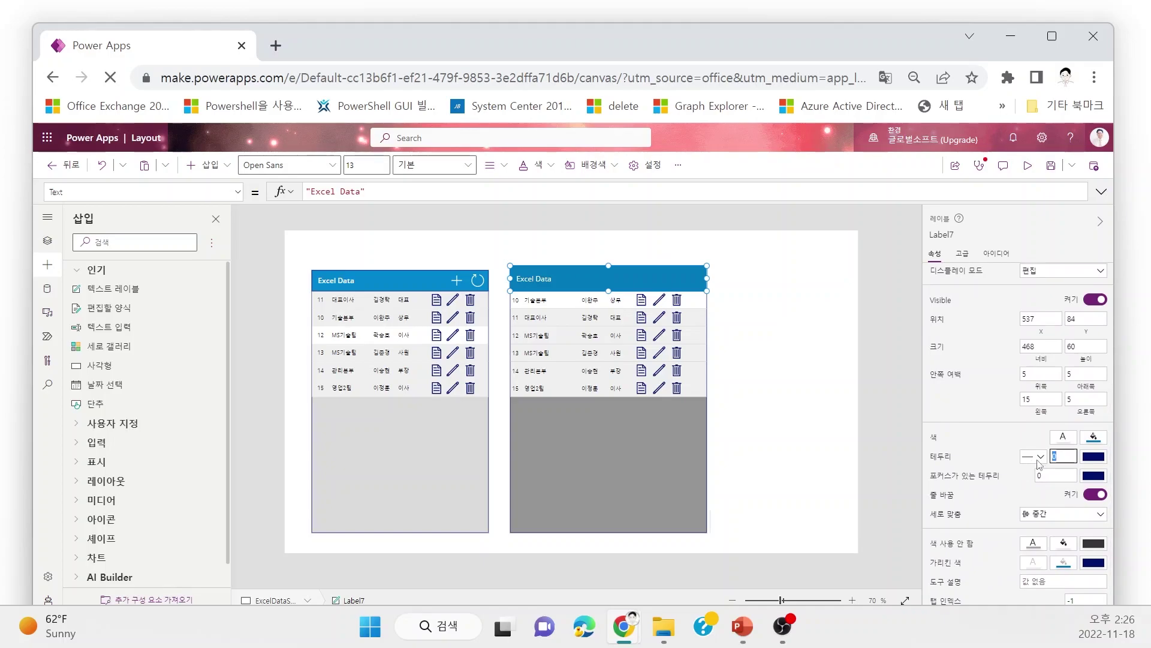
left_click(731, 408)
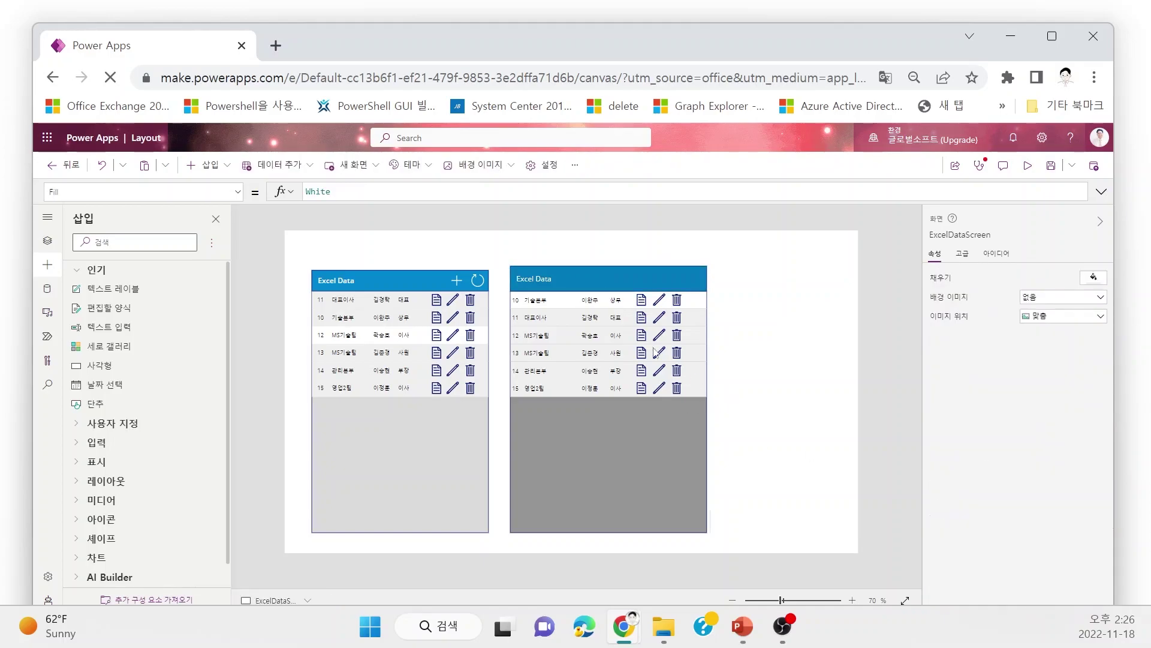
left_click(631, 276)
left_click(803, 309)
Copy the add and reload icons from the original gallery's header and place the copies at the right end of the new gallery's header
left_click(478, 280)
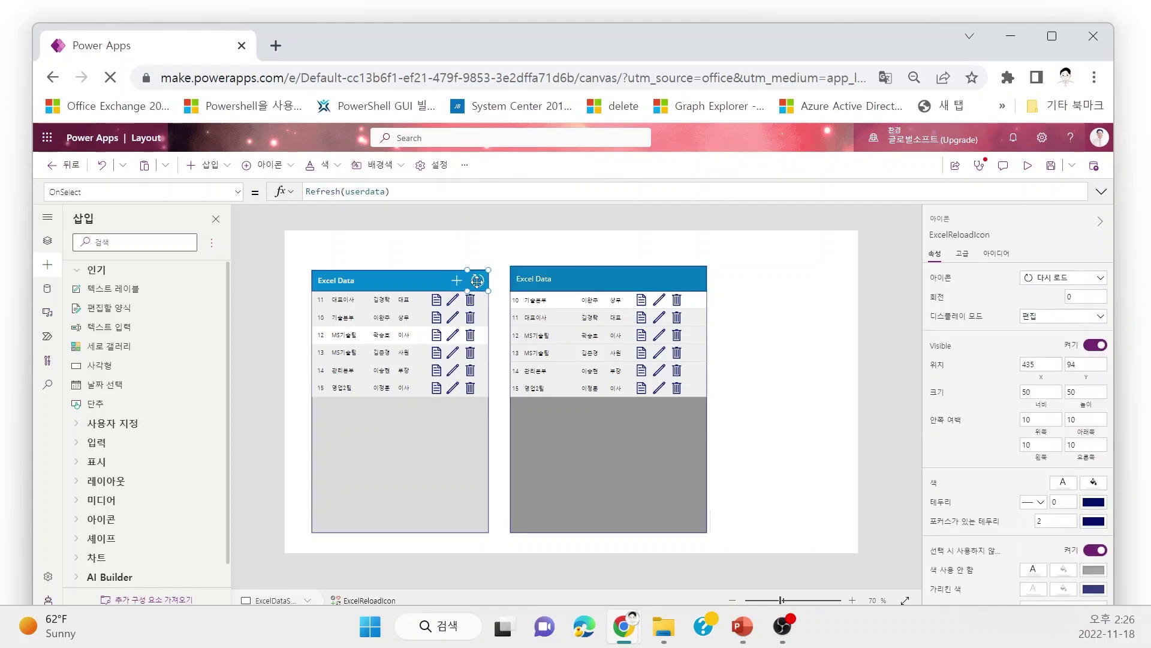
left_click(456, 280, "shift")
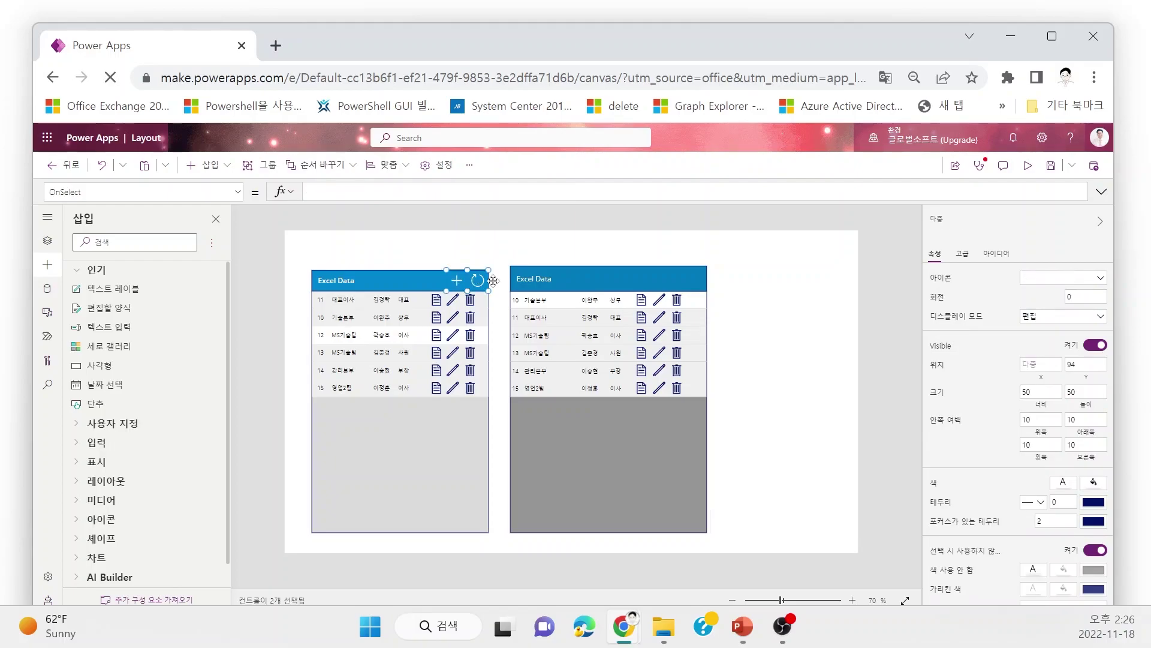
left_click(763, 357)
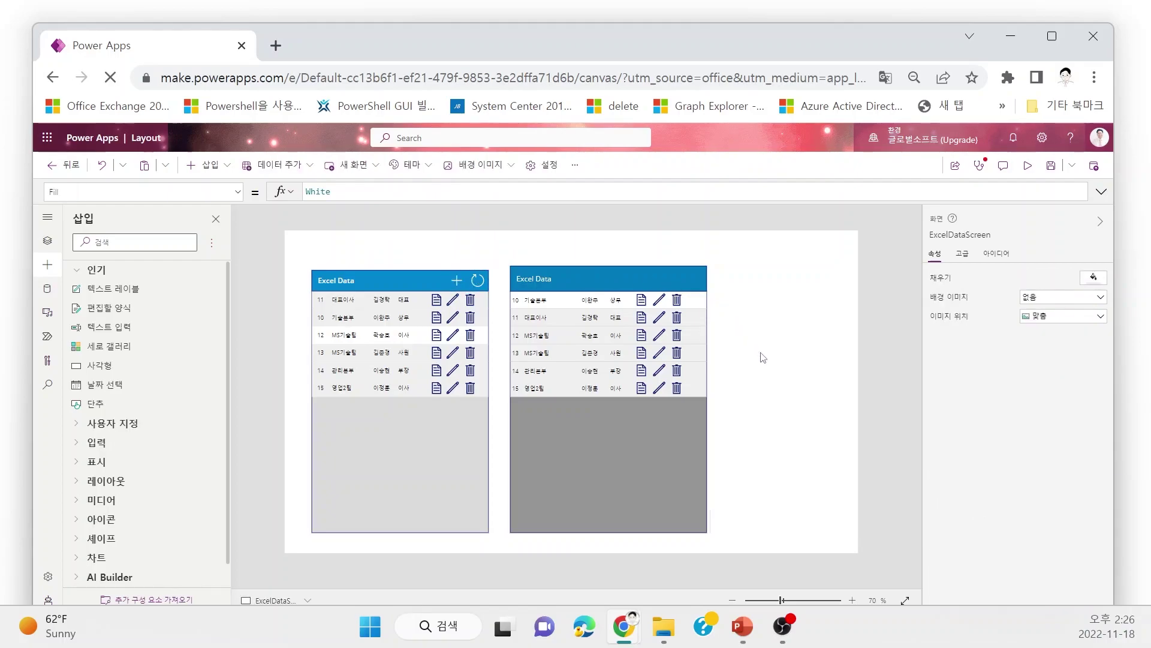
key("ctrl+v")
left_click_drag(488, 292, 687, 279)
left_click(742, 290)
left_click(209, 167)
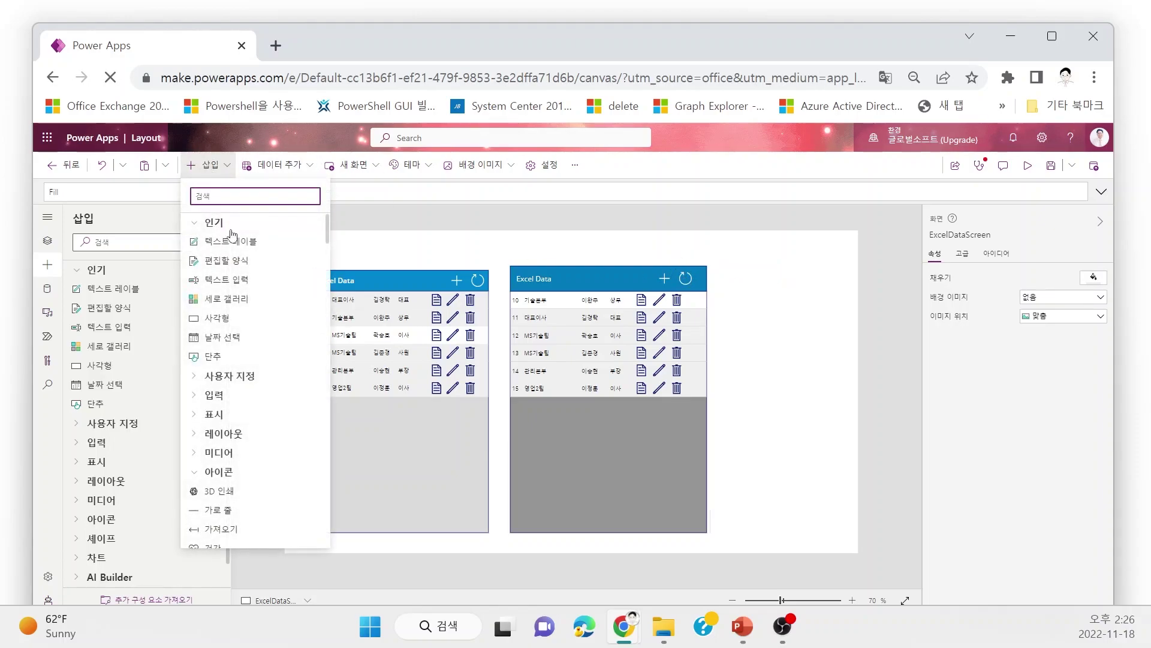
left_click(803, 397)
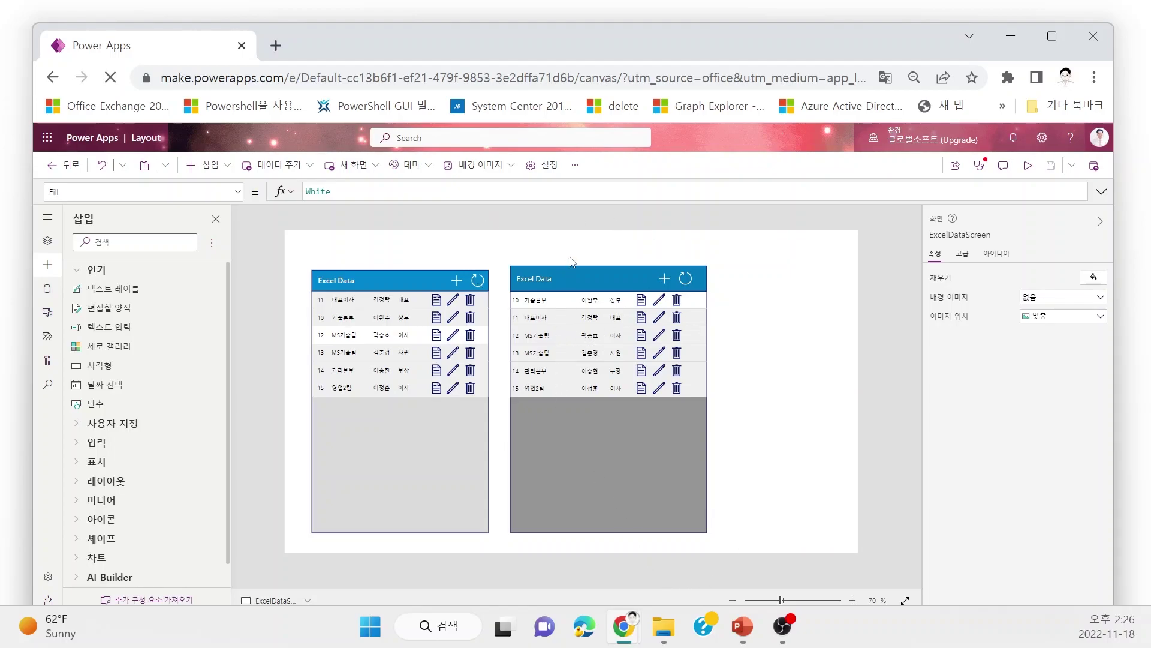
left_click(664, 279)
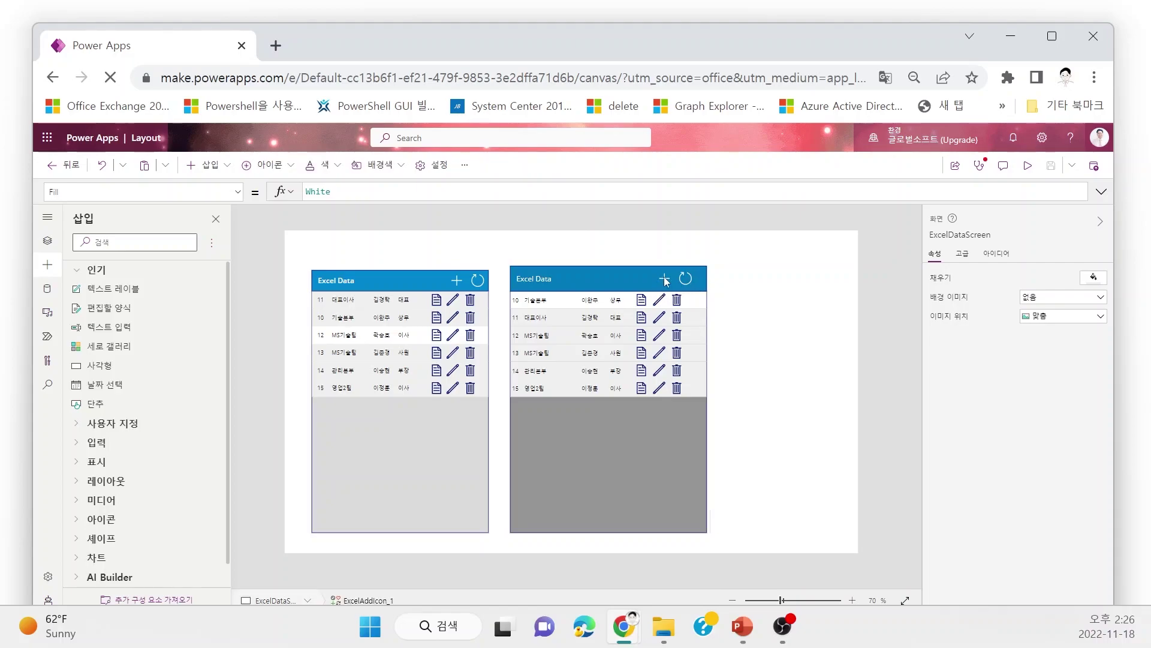
left_click(745, 334)
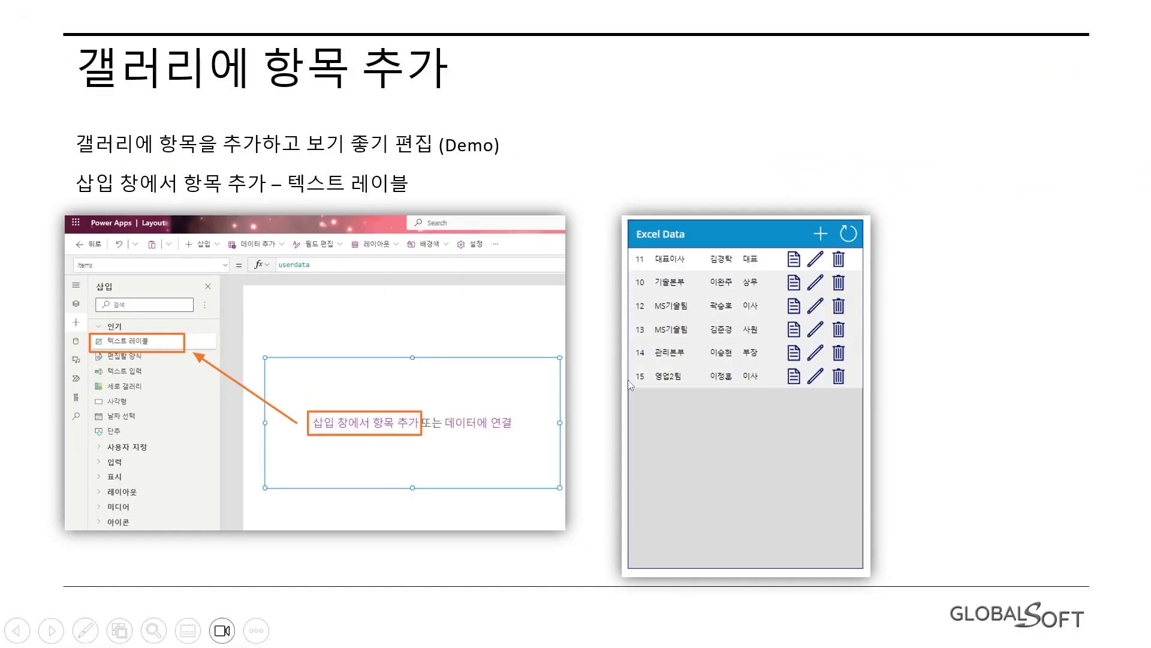
left_click(961, 357)
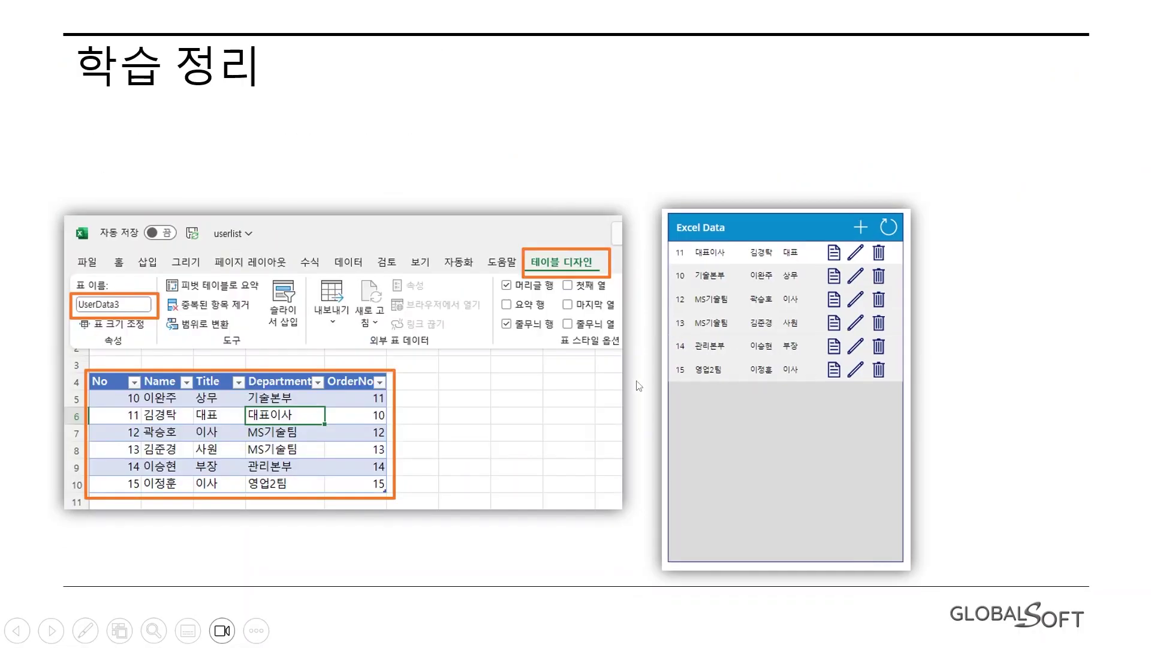